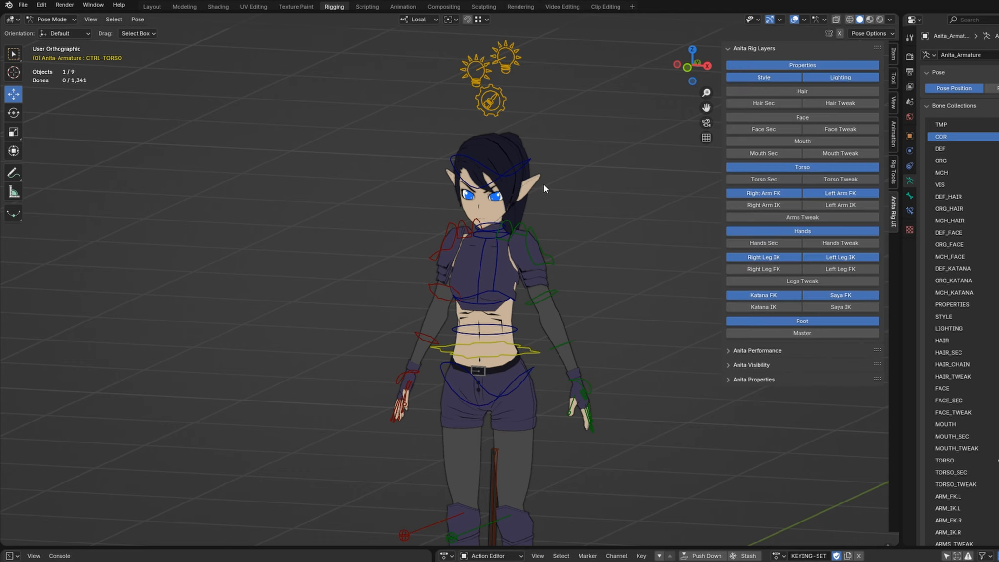
- Hide the character's arms, armor, torso, hips, head and hair through the Anita Visibility settings
middle_drag(594, 227, 598, 225)
click(773, 104)
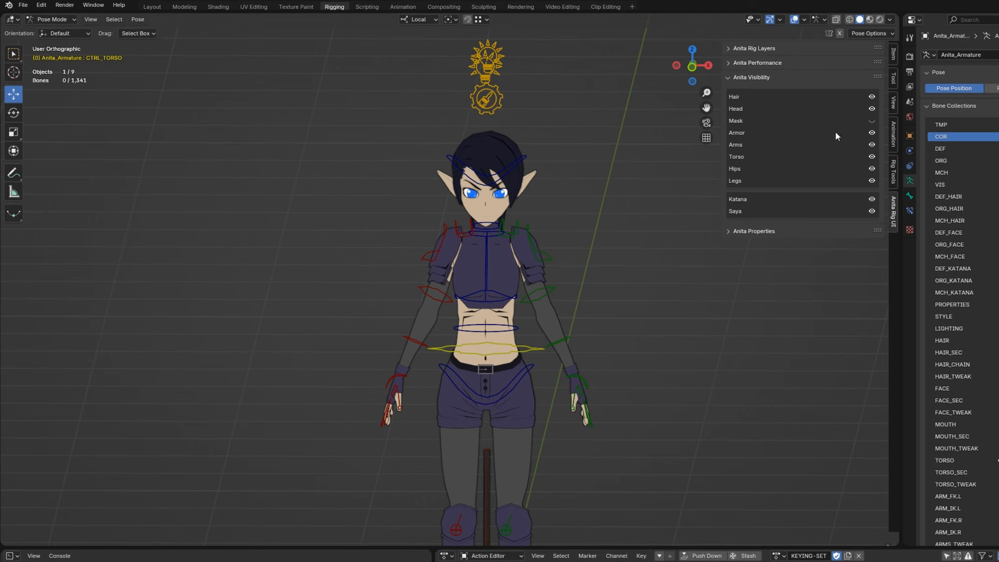
click(871, 145)
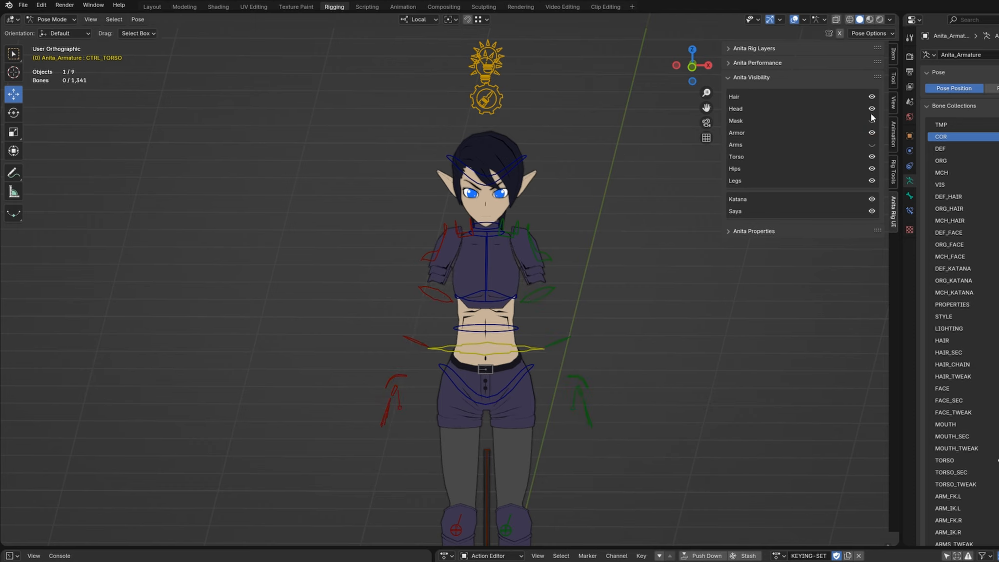
click(871, 133)
middle_drag(687, 249, 584, 260)
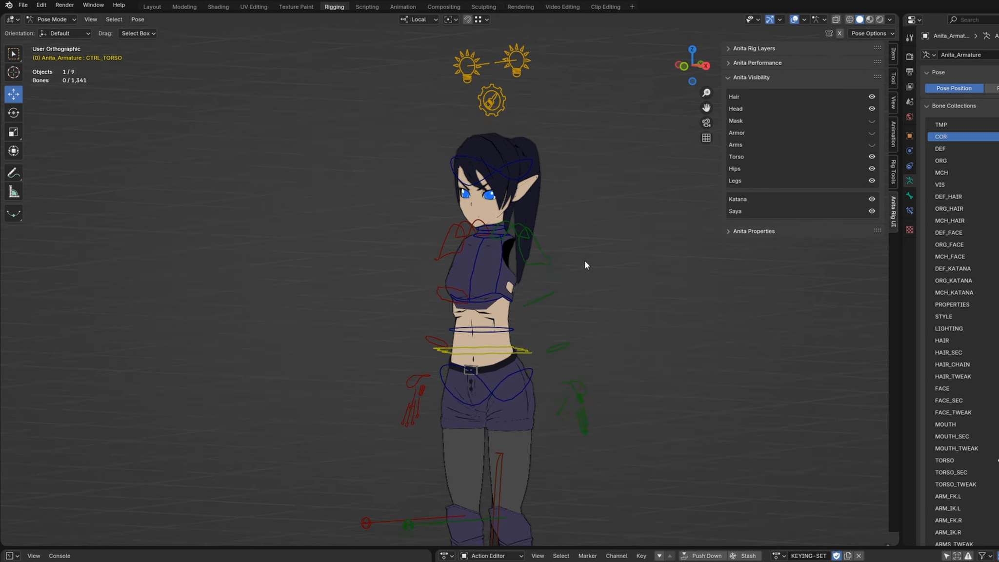
click(872, 156)
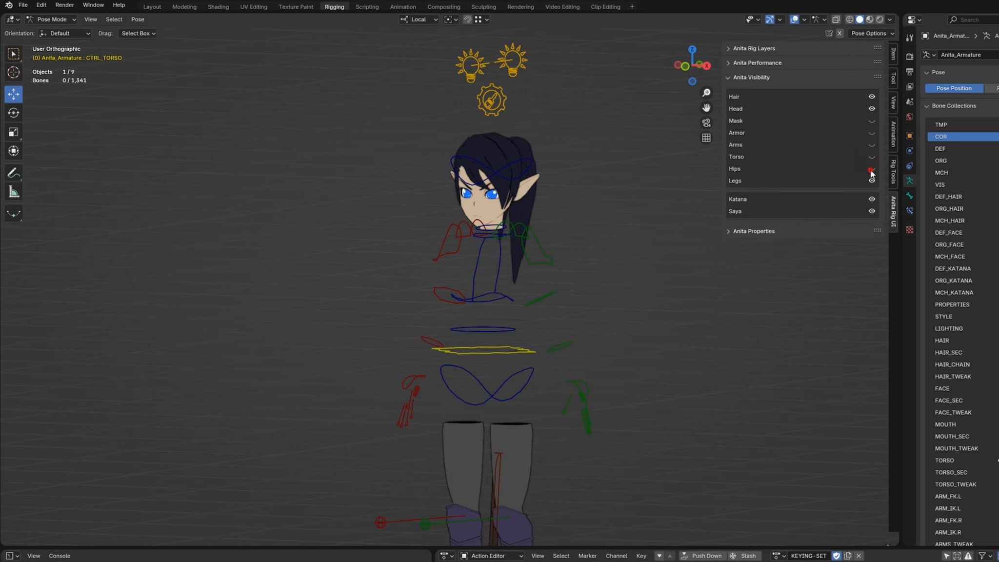
click(871, 108)
click(872, 97)
shift+middle_drag(535, 298, 556, 85)
middle_drag(553, 196, 511, 197)
- Make all of the character's body parts visible, including the mask and armor
drag(871, 156, 871, 97)
shift+middle_drag(602, 105, 588, 277)
middle_drag(587, 277, 629, 216)
middle_drag(539, 236, 543, 241)
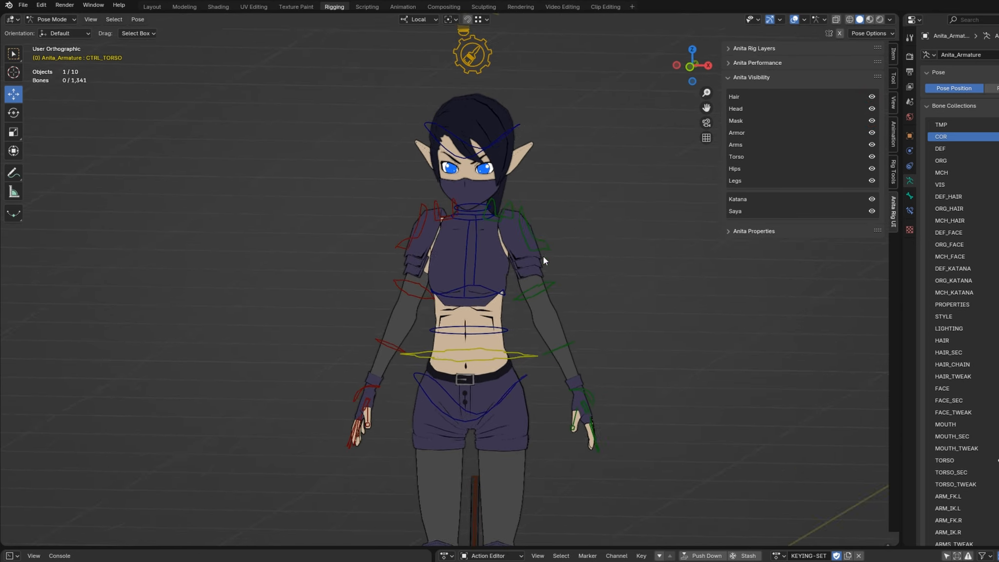
scroll(562, 288, down, 1)
shift+middle_drag(563, 290, 550, 262)
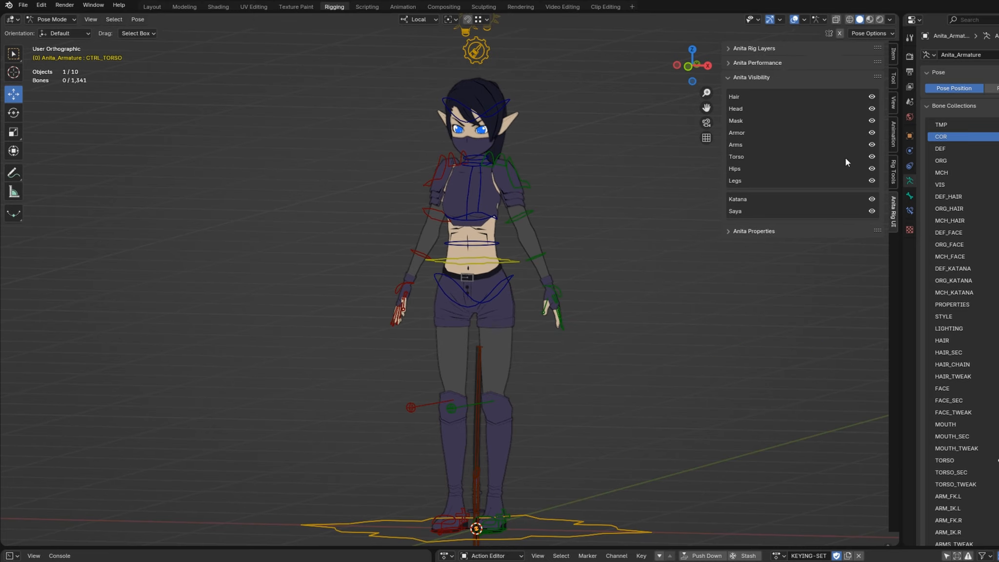
- Hide the character's mask, armor and katana
click(871, 120)
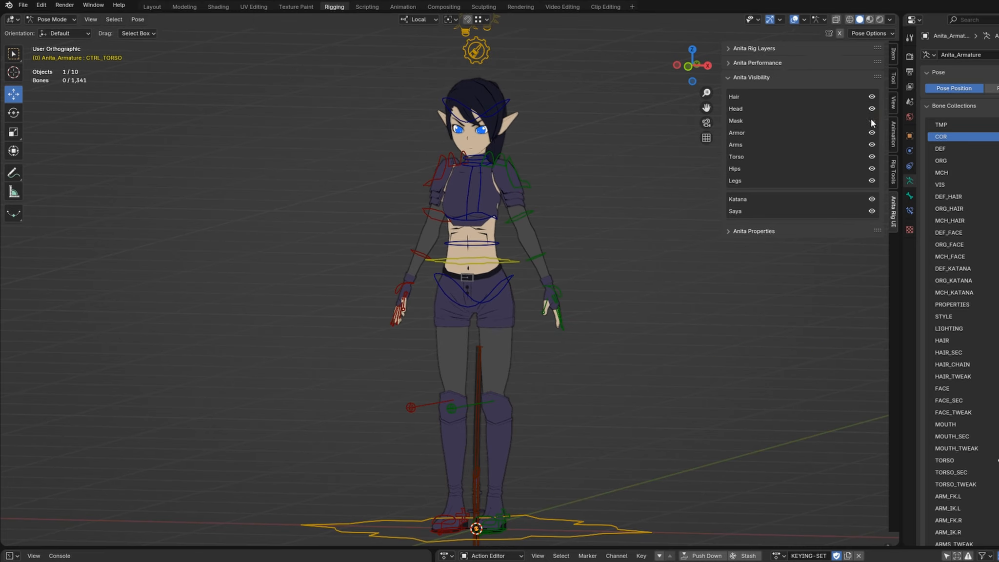
click(872, 133)
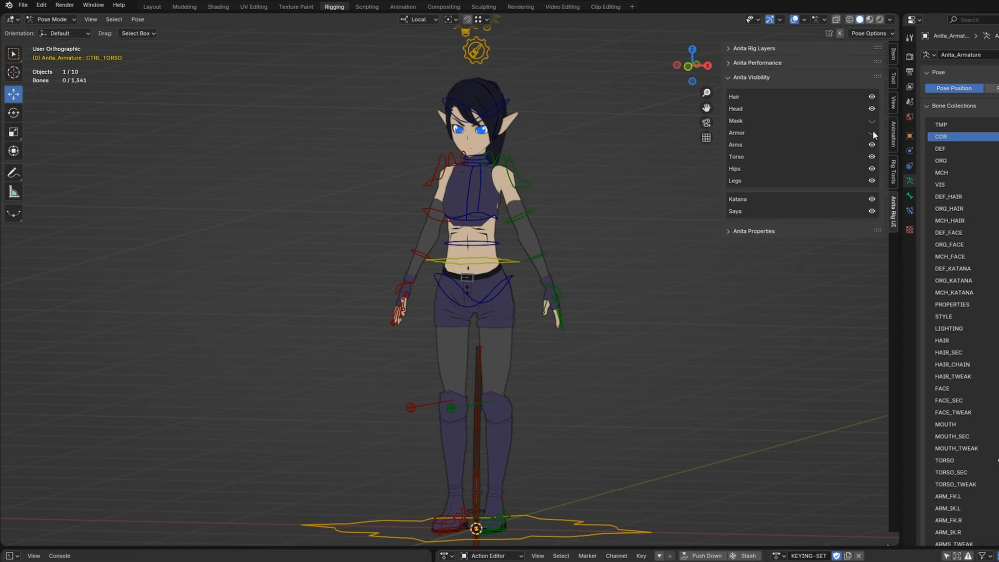
click(872, 199)
shift+middle_drag(561, 225, 602, 307)
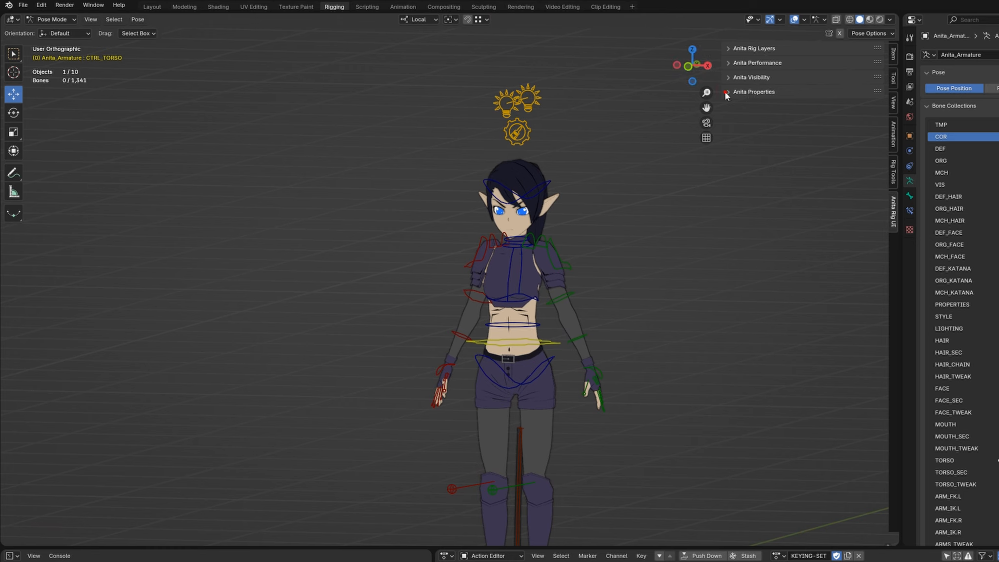
- Open the Anita Properties section, select the gear-shaped properties control above the head and examine its full list of rig properties
click(725, 92)
scroll(600, 268, up, 1)
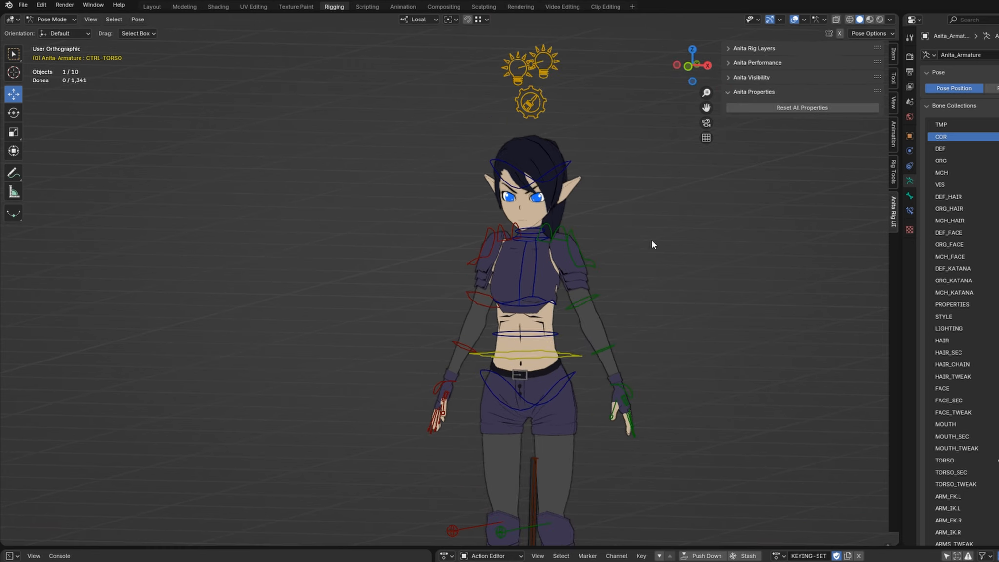
click(542, 109)
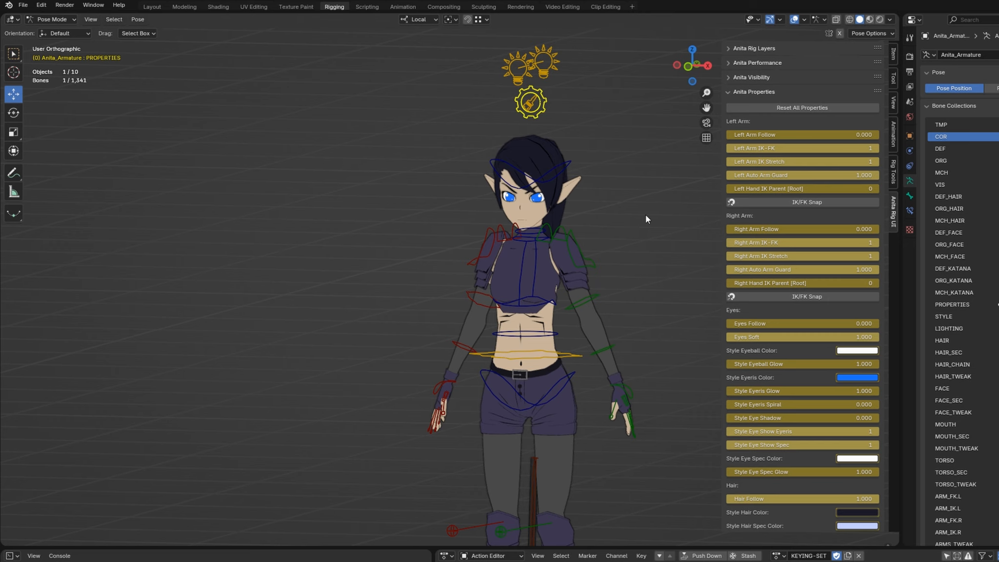
scroll(783, 198, down, 5)
scroll(783, 198, down, 10)
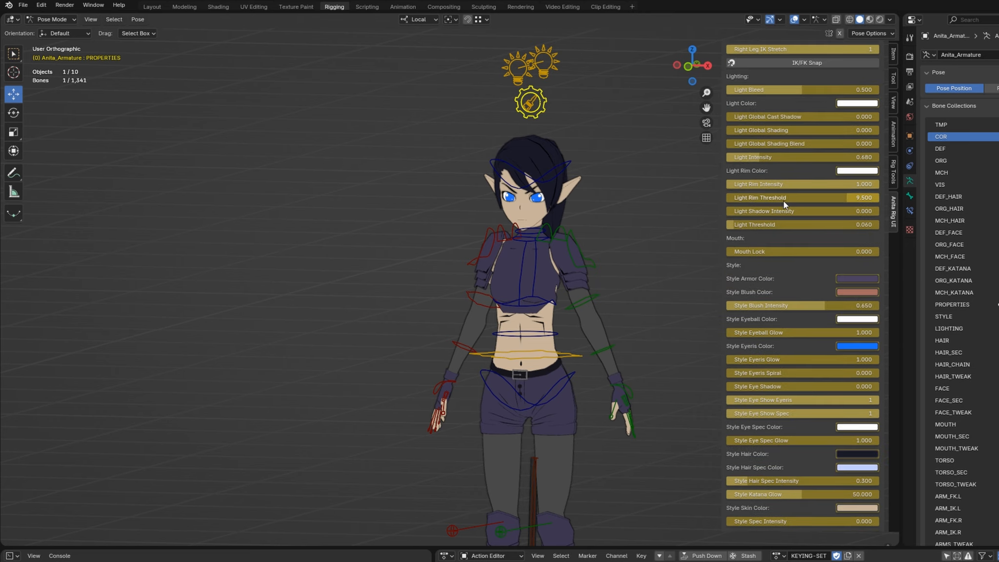
scroll(772, 321, down, 4)
scroll(774, 322, up, 19)
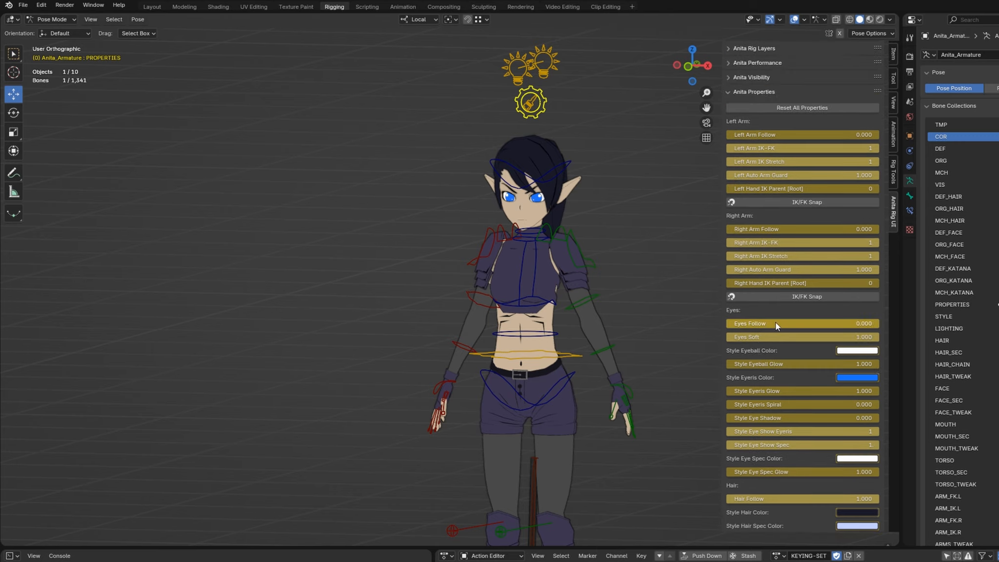
- Select the left and right arm FK controls in turn to examine their arm properties
click(596, 291)
middle_drag(612, 308, 601, 266)
middle_drag(610, 210, 599, 229)
click(472, 298)
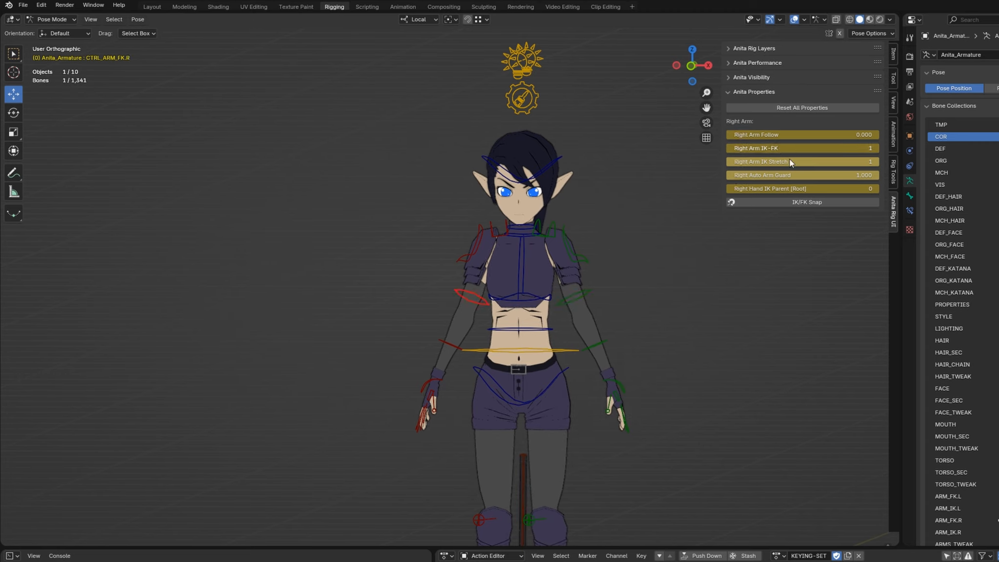
middle_drag(605, 293, 610, 304)
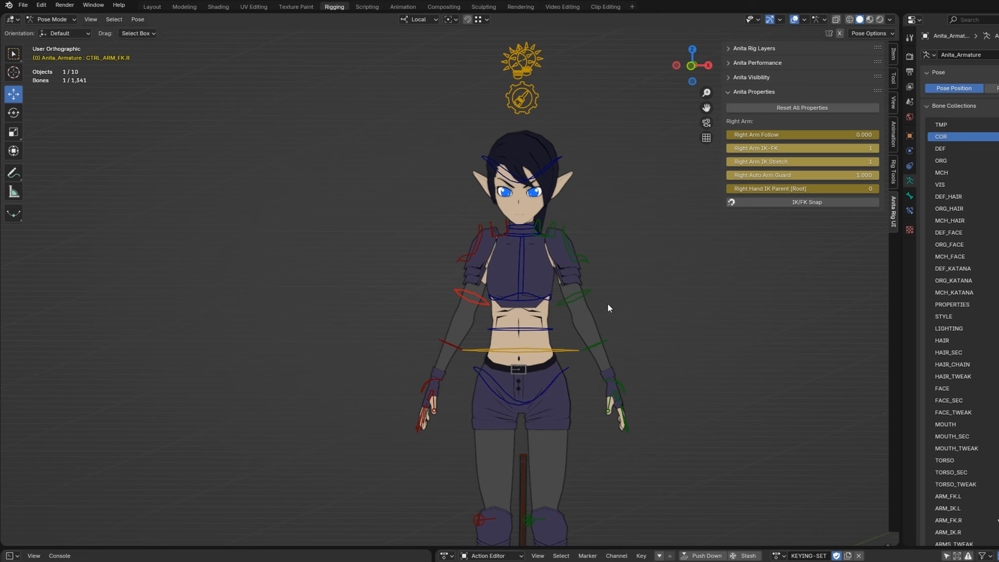
- Select the katana control between the legs and examine its katana and saya properties
shift+middle_drag(521, 496, 534, 459)
click(538, 454)
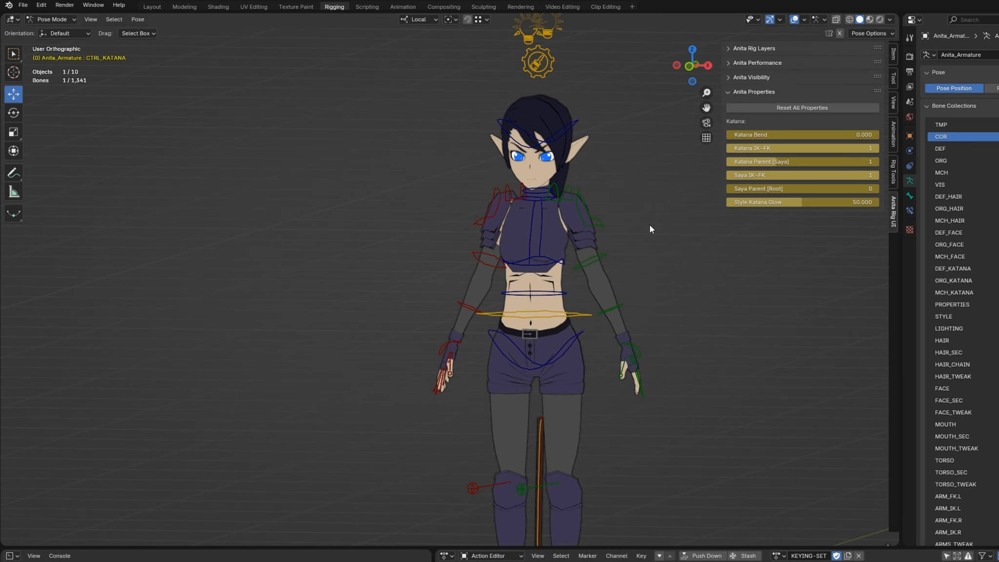
shift+scroll(638, 253, down, 5)
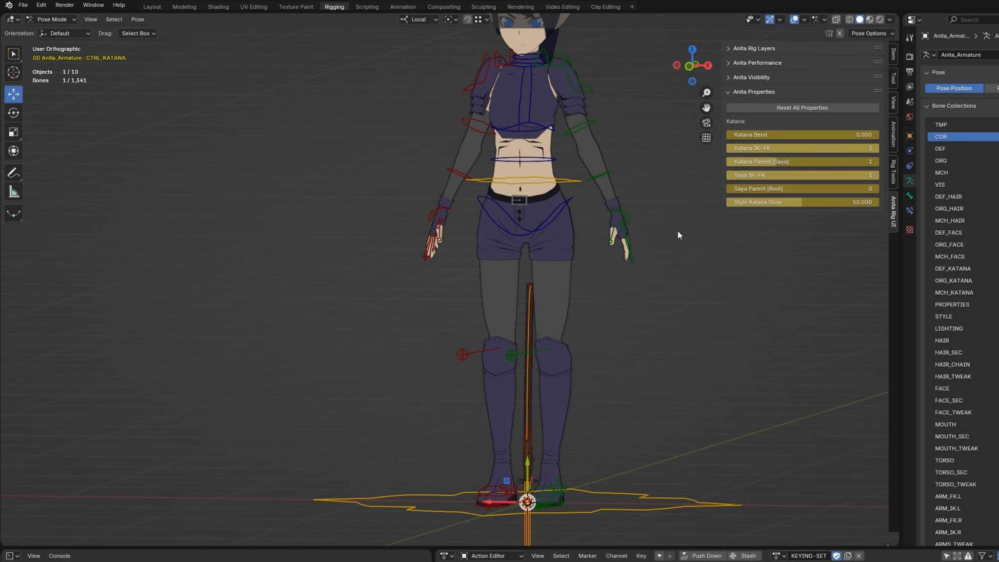
shift+middle_drag(631, 322, 636, 446)
scroll(599, 303, up, 2)
mouse_move(579, 224)
middle_down()
mouse_move(580, 237)
mouse_move(590, 235)
middle_up()
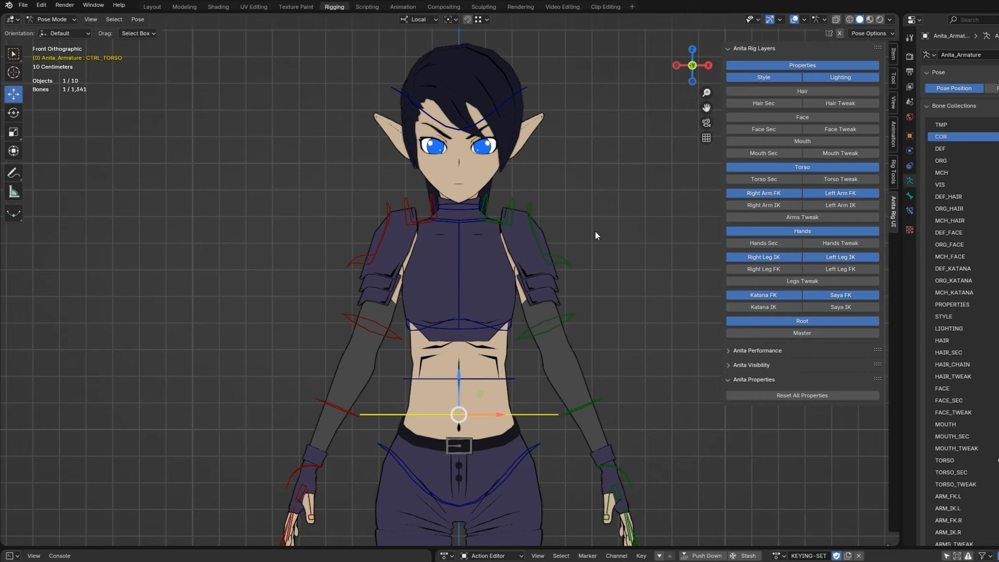
- Move the chest FK control about -0.116 m in X and 0.151 m in Z, and rotate it in front view
scroll(474, 263, down, 1)
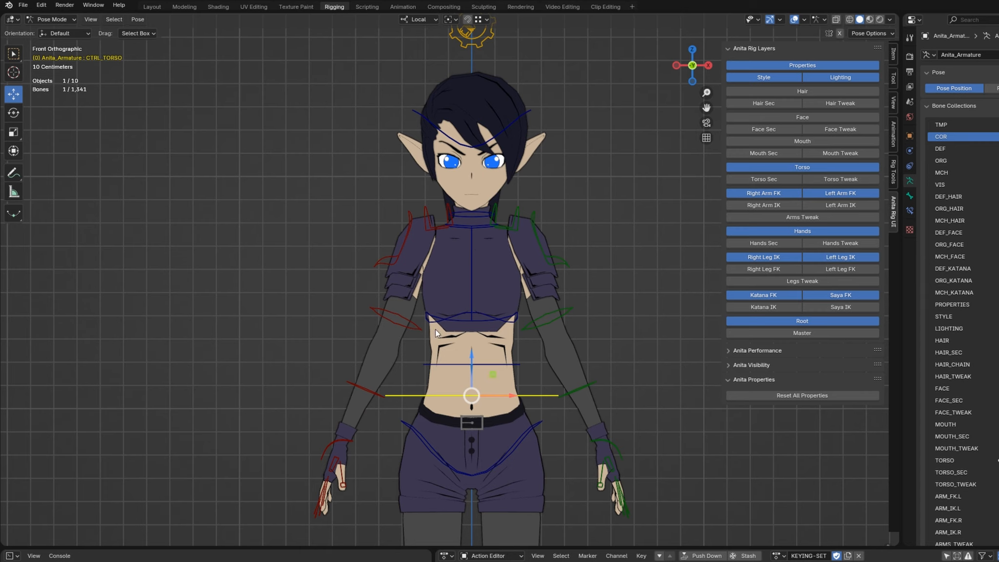
click(474, 260)
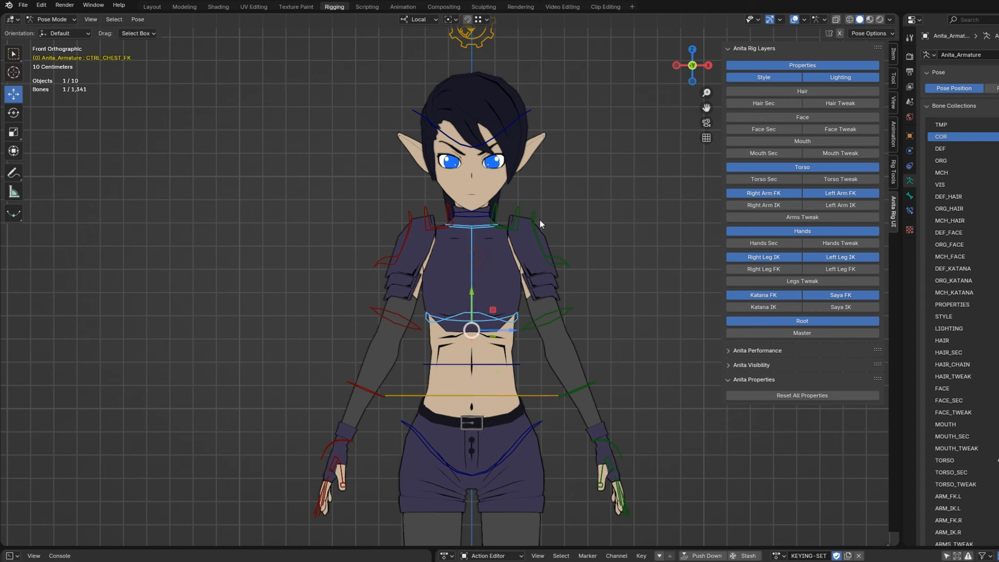
key(g)
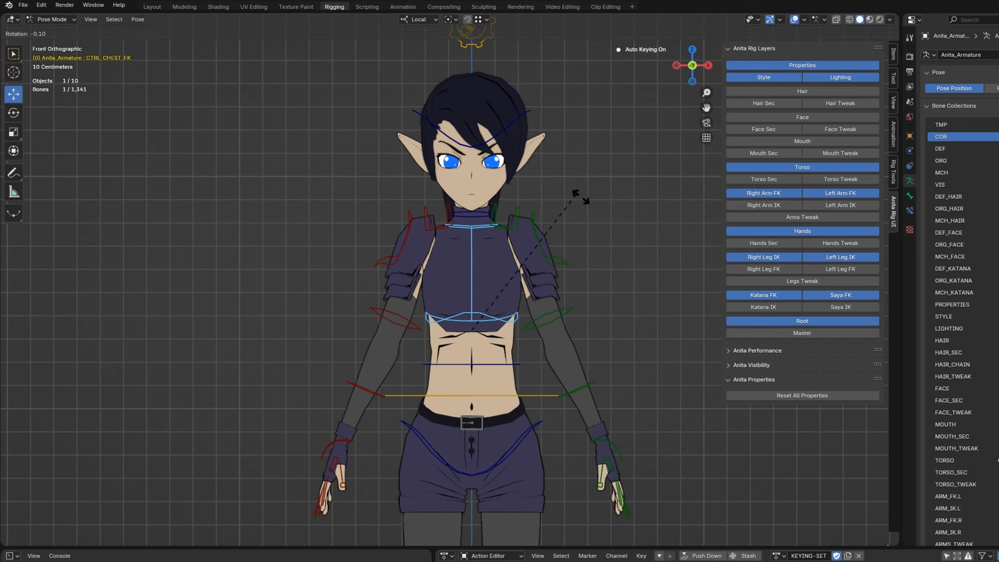
click(568, 184)
key(r)
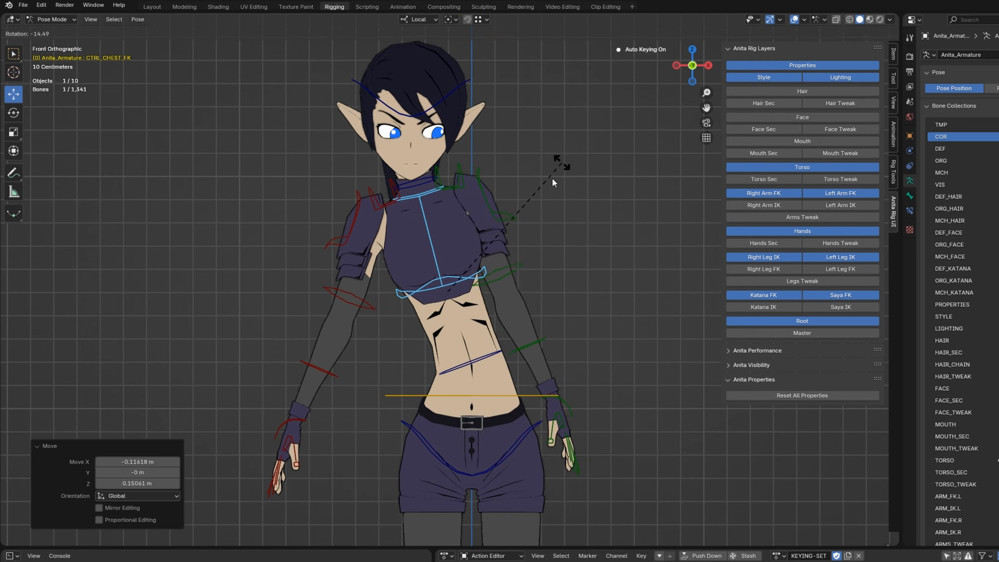
click(555, 179)
- Scale the chest FK control, move it about 0.118 m in X and -0.062 m in Z, and scale it again
key(s)
click(576, 170)
key(g)
click(566, 211)
key(s)
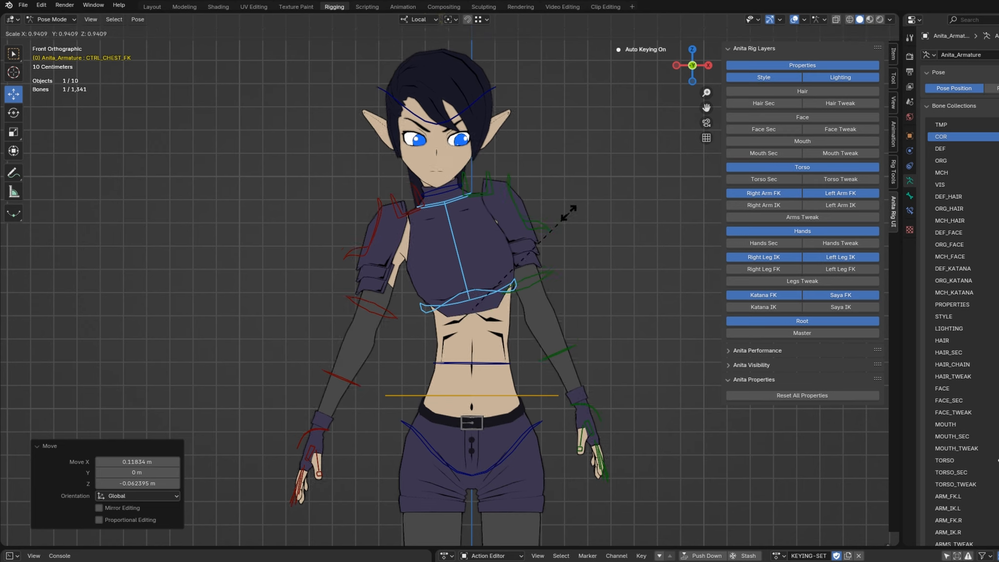
click(670, 215)
- Show the Torso Sec layer and rotate the upper spine FK control, CTRL_SPINE_02_FK
click(762, 181)
click(472, 364)
key(r)
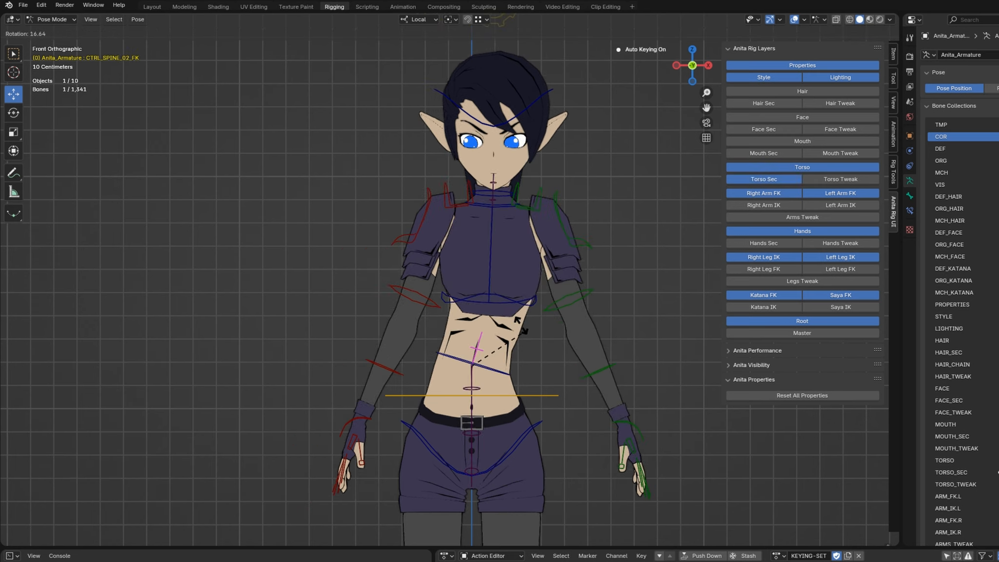
click(446, 207)
- Rotate the lower spine FK control, CTRL_SPINE_01_FK, and rotate the chest FK control by 18.3°
click(475, 389)
key(r)
click(517, 324)
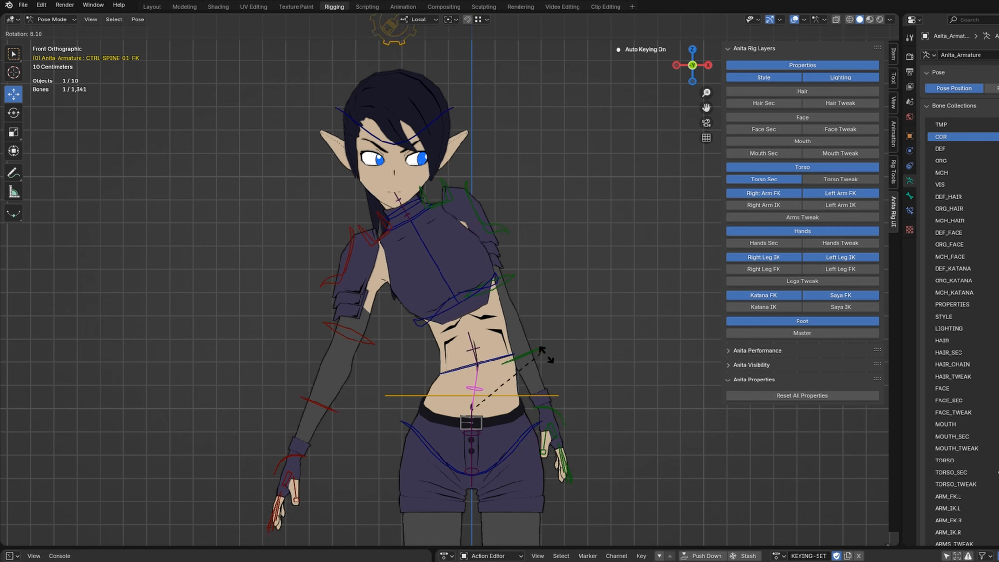
click(452, 241)
key(r)
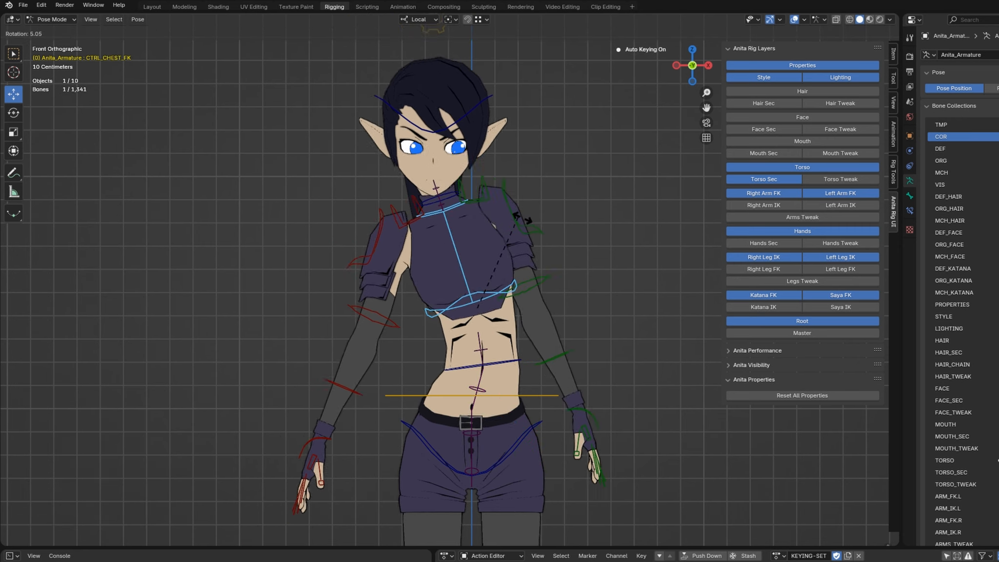
click(591, 179)
- Show the Torso Tweak layer and move the CTRL_SPINE_02_TWEAK control at the waist
click(840, 179)
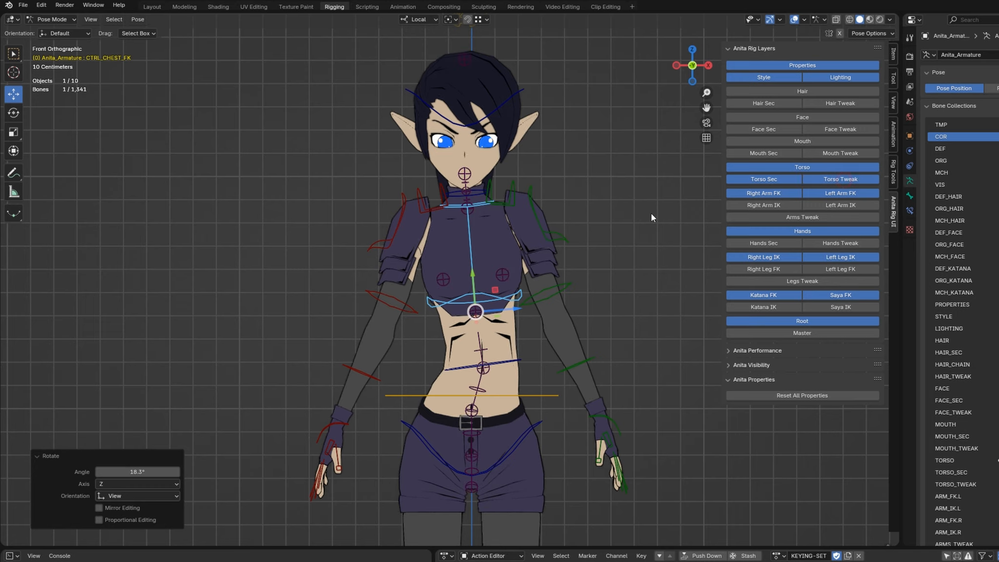
scroll(492, 350, up, 4)
click(516, 439)
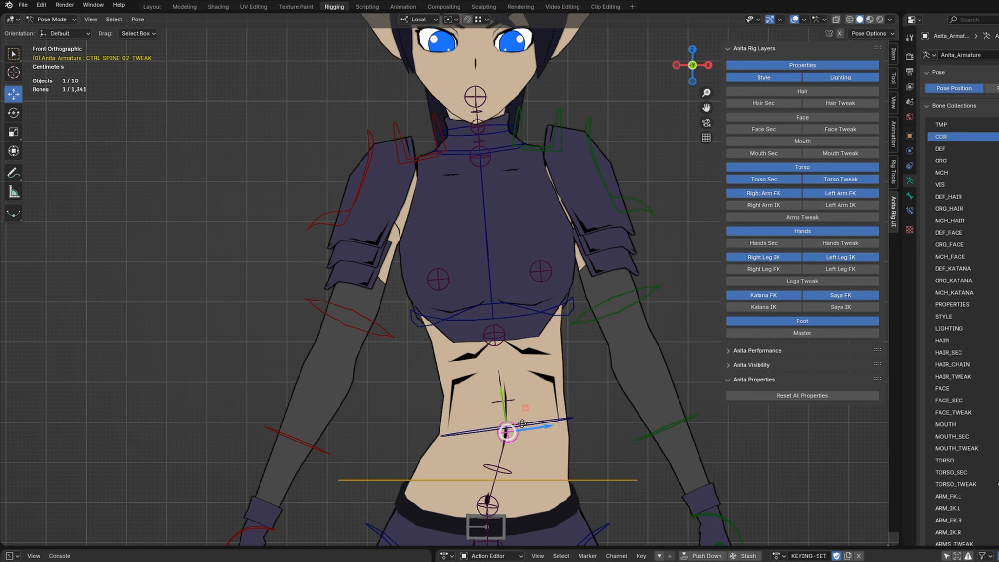
key(g)
click(540, 423)
- Move the chest tweak control, and shift the CTRL_NECK_01_TWEAK control about 0.021 m in X and -0.012 m in Z
click(494, 334)
key(g)
click(489, 165)
click(489, 165)
key(g)
click(498, 170)
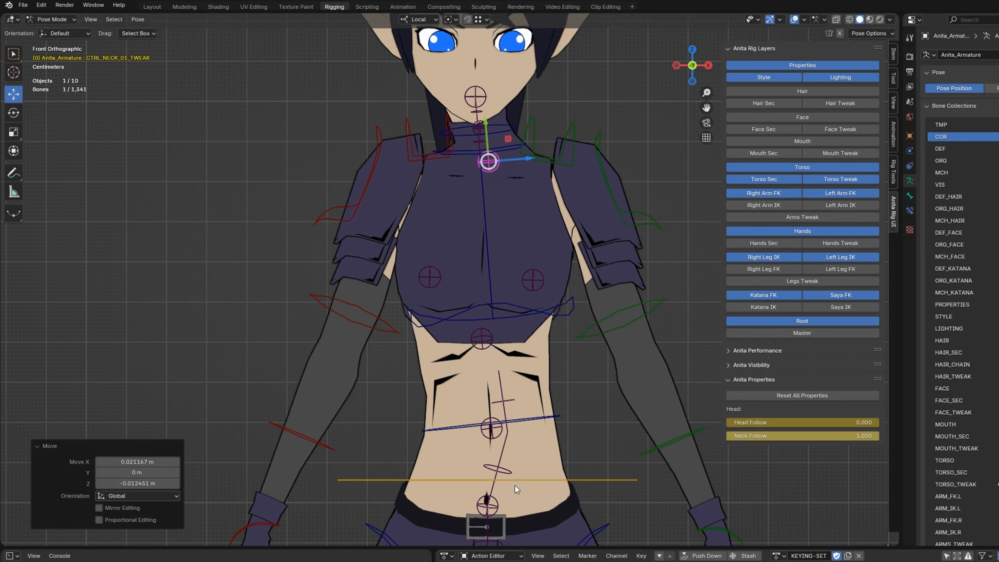
- Move the CTRL_SPINE_01_TWEAK control near the belt, and reposition the chest tweak control
click(497, 504)
key(g)
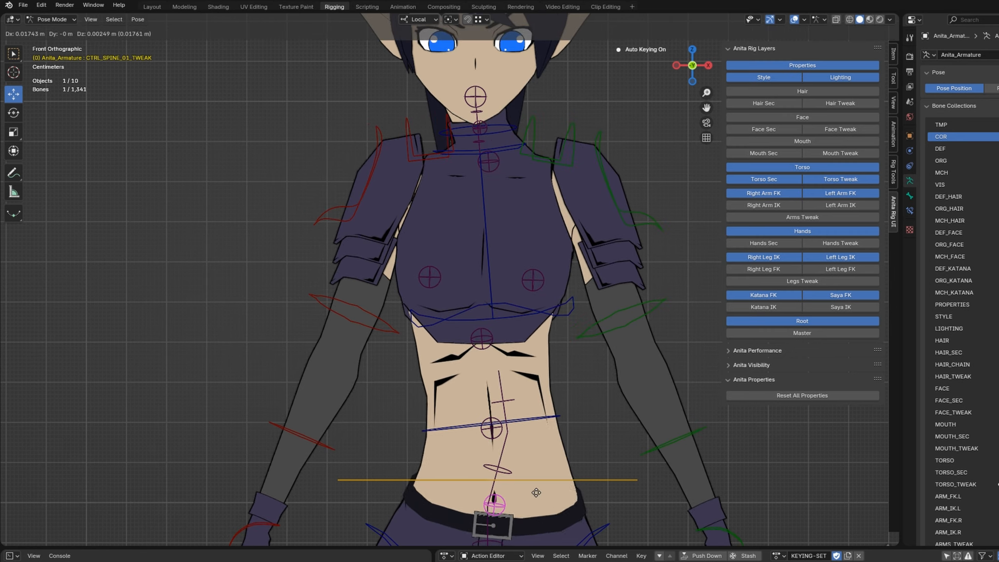
click(523, 376)
scroll(523, 377, down, 3)
click(469, 314)
key(g)
click(500, 315)
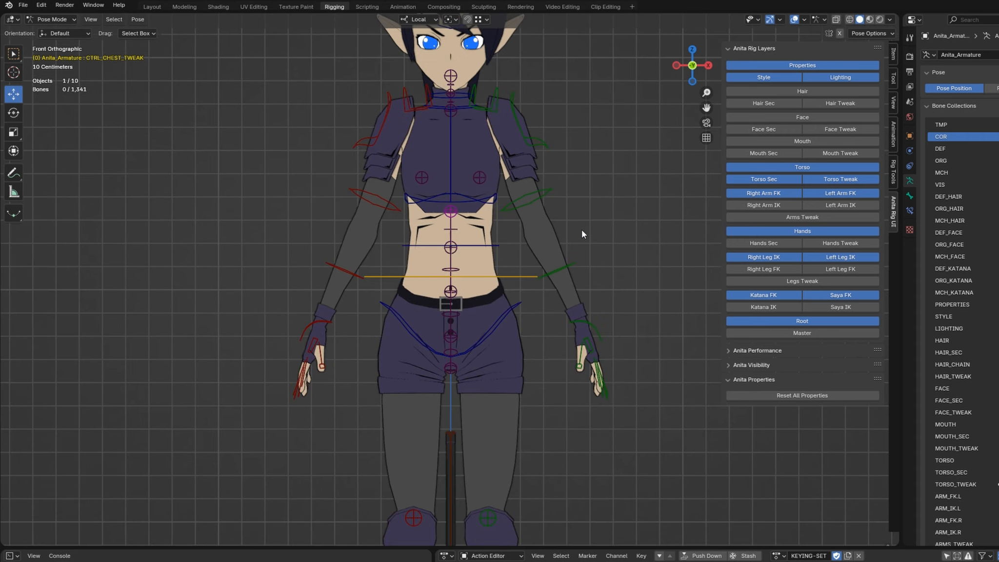
- Show the Arms Tweak and Legs Tweak control layers of the rig
shift+middle_drag(581, 229, 585, 293)
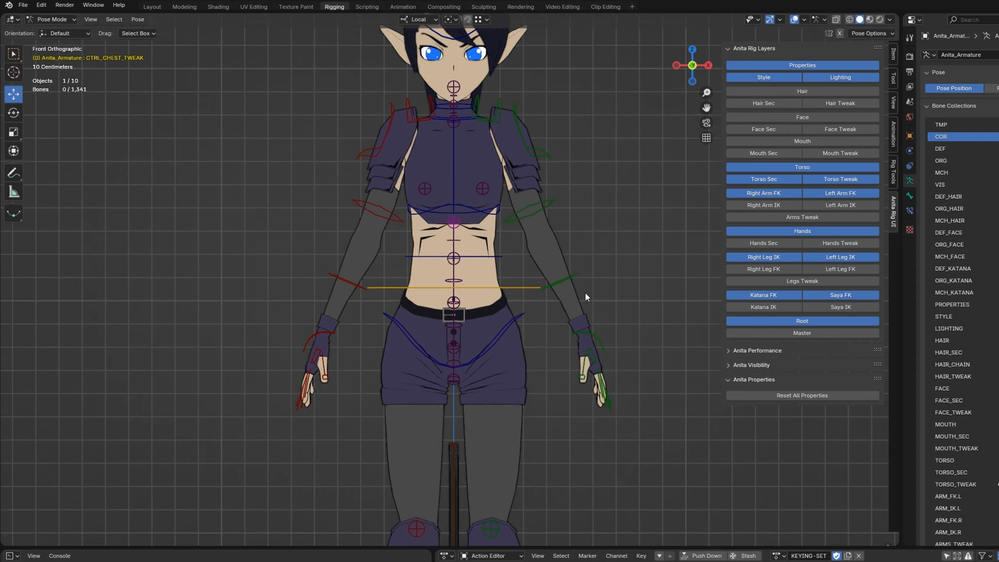
ctrl+middle_drag(505, 204, 497, 174)
shift+middle_drag(482, 239, 480, 246)
shift+middle_drag(473, 166, 465, 179)
shift+middle_drag(466, 264, 460, 156)
ctrl+middle_drag(460, 156, 508, 208)
scroll(508, 208, down, 2)
click(796, 218)
click(800, 281)
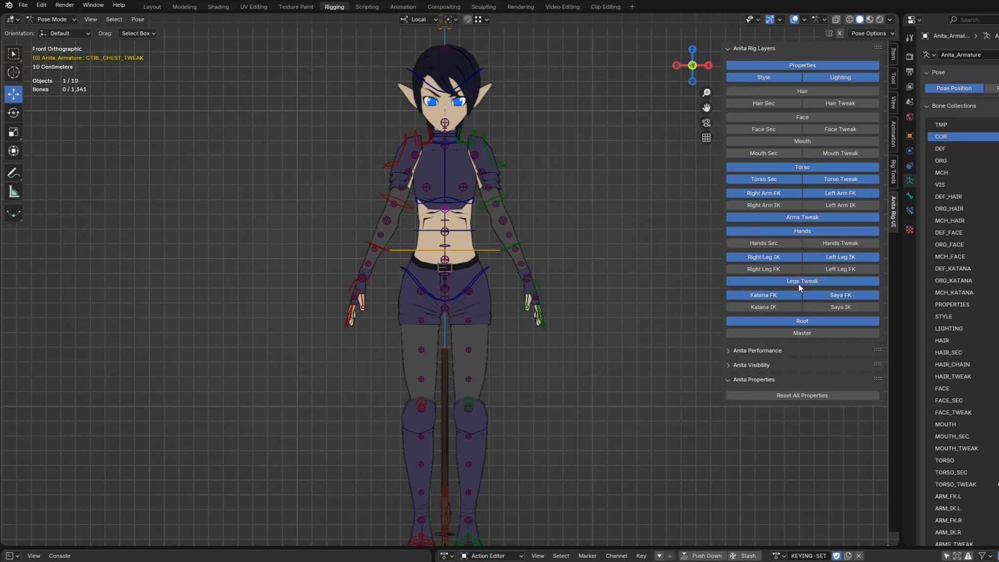
- Show the Mouth Tweak, Face Tweak and Hair Tweak control layers on the character's head
scroll(552, 371, up, 2)
scroll(530, 395, up, 6)
shift+middle_drag(507, 414, 501, 201)
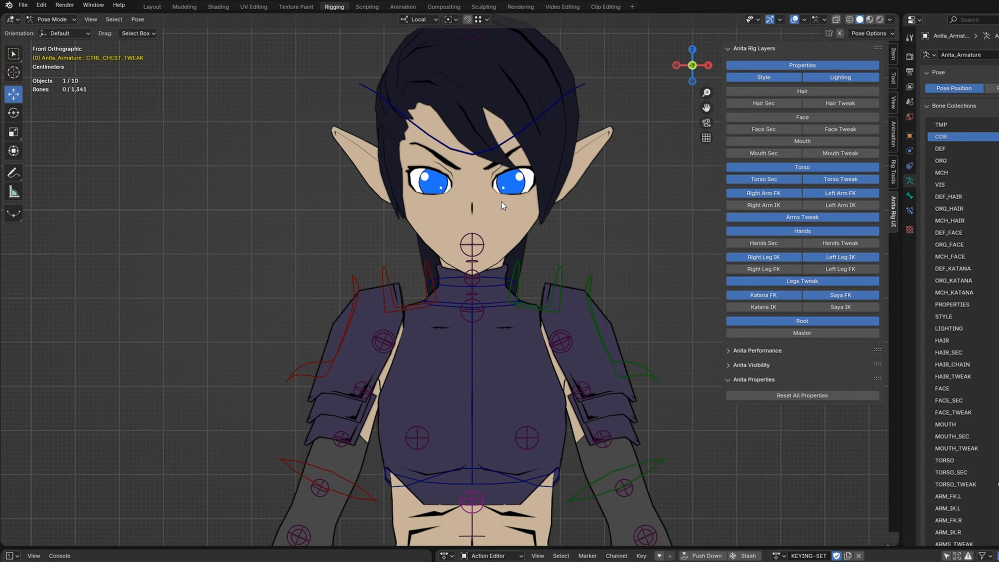
scroll(503, 201, up, 1)
shift+middle_drag(541, 173, 494, 336)
click(833, 153)
click(834, 128)
click(836, 103)
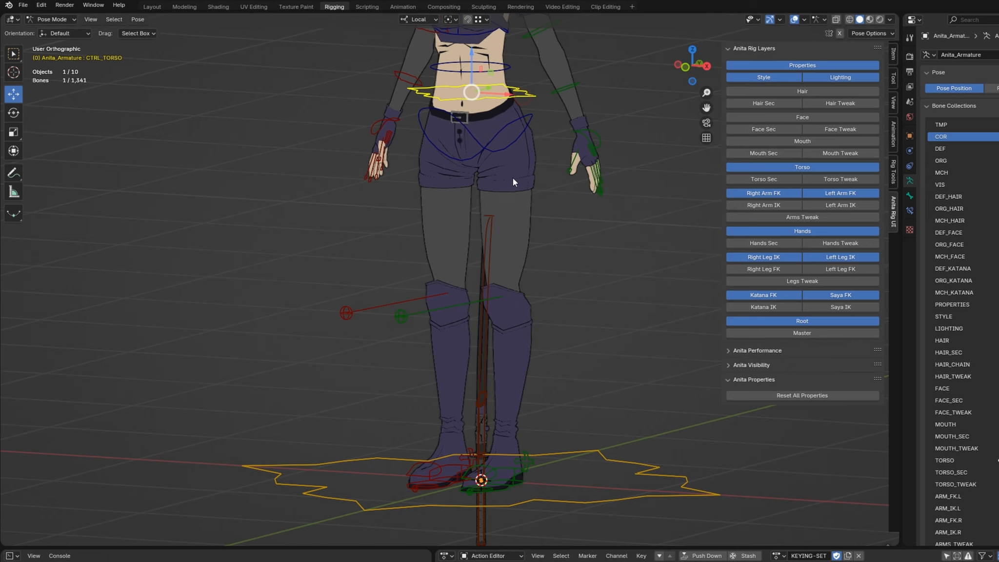
- Try moving the torso control, and move the left foot IK control outward, away from the right foot
key(g)
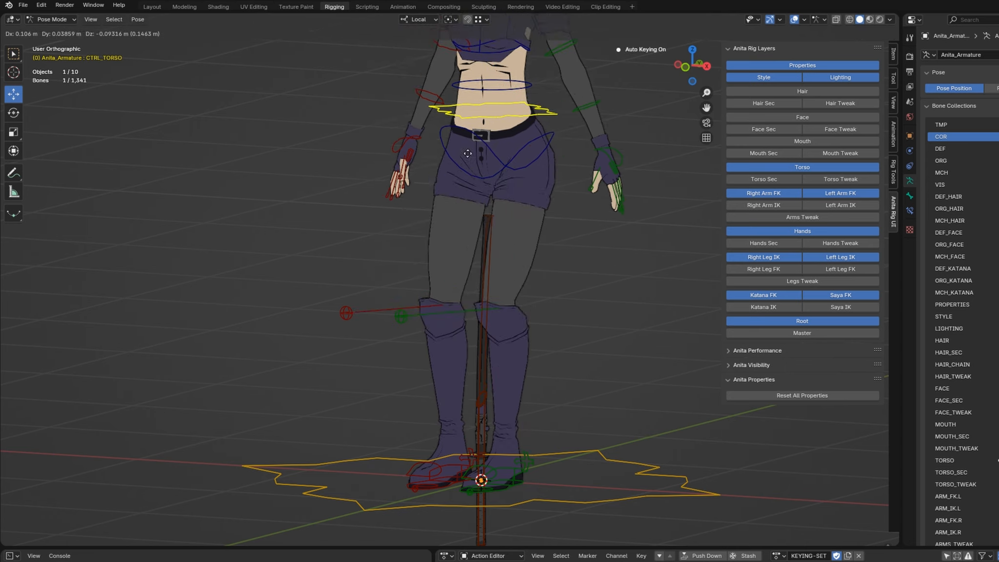
right_click(447, 128)
click(521, 480)
key(g)
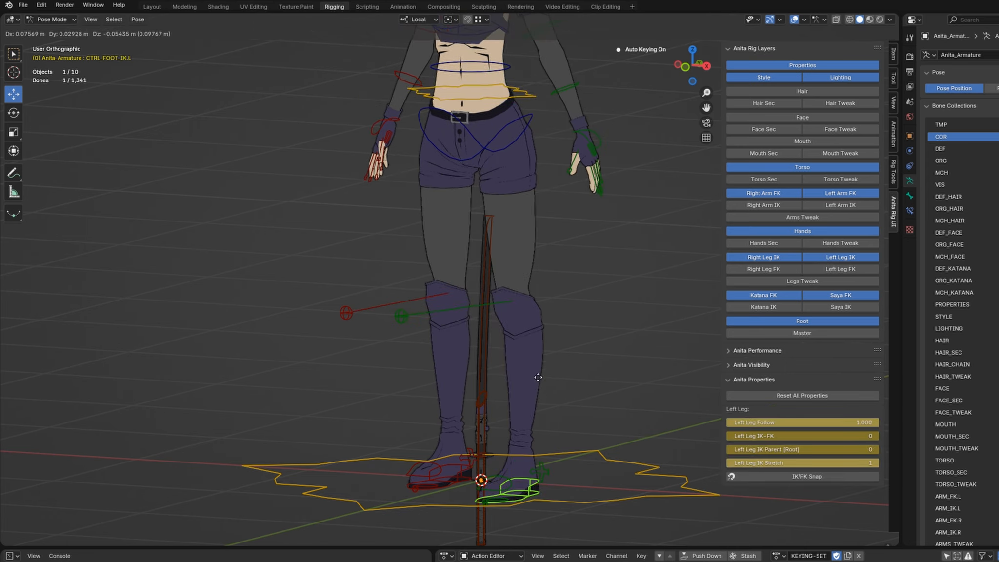
click(628, 465)
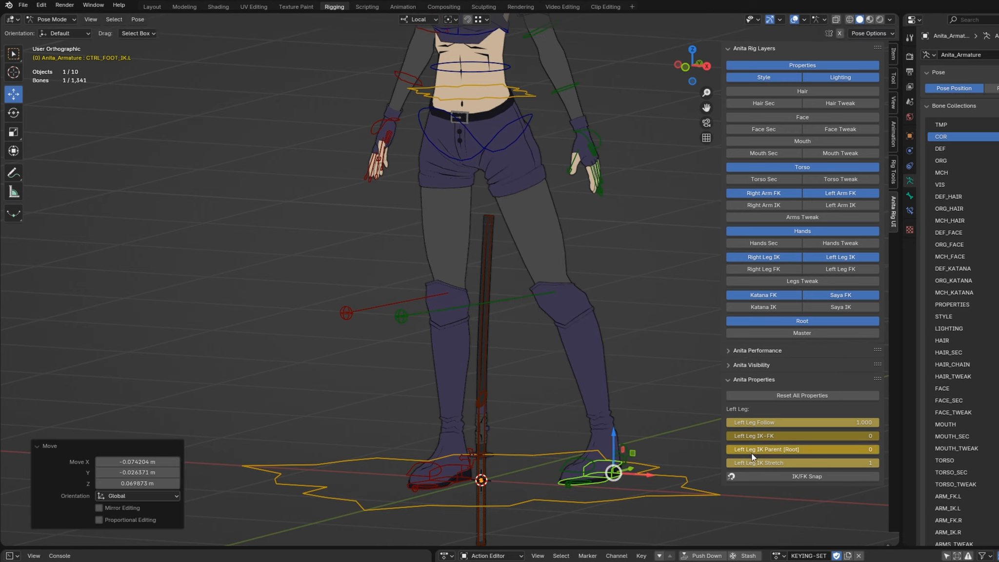
- Set Left Leg IK Stretch to 0 and try moving the left foot IK control to test it
drag(833, 464, 775, 463)
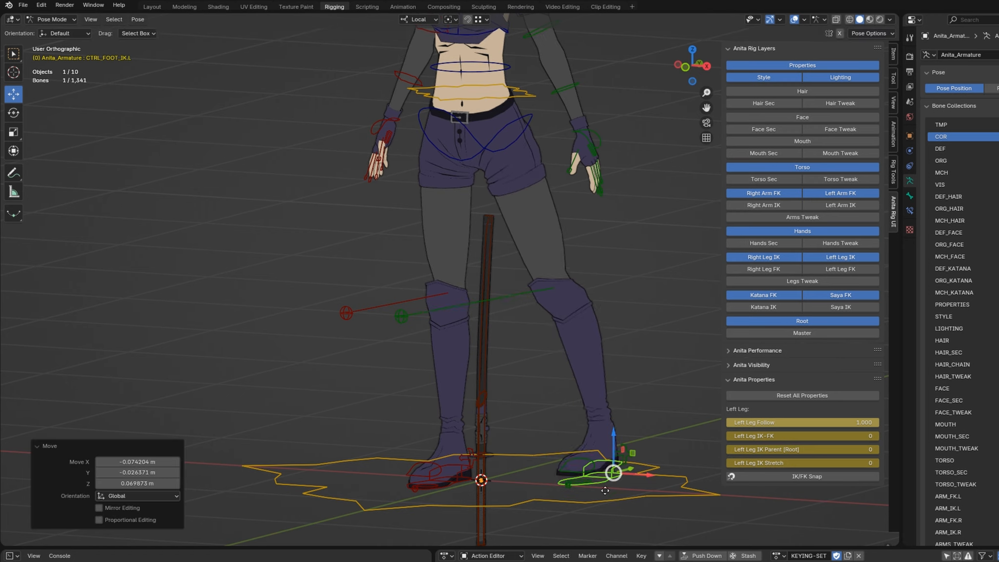
key(g)
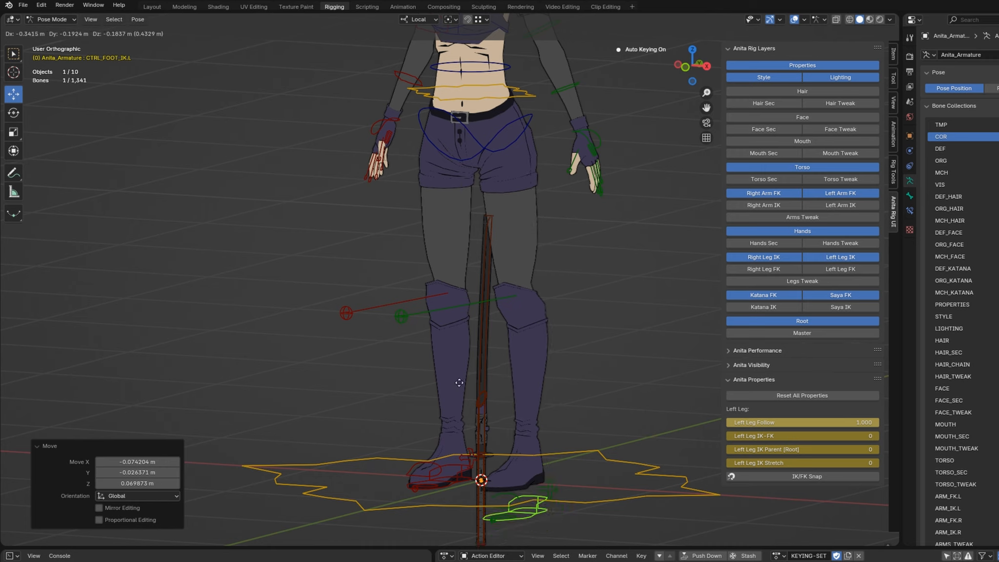
right_click(490, 428)
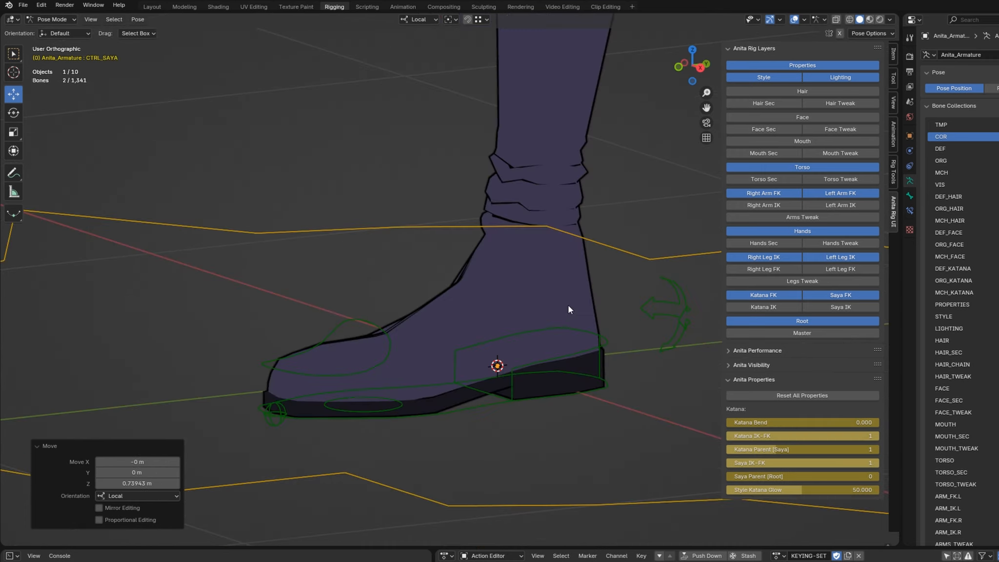
- Try moving and trackball-rotating the left foot IK control in a close view of the shoe
click(556, 323)
key(g)
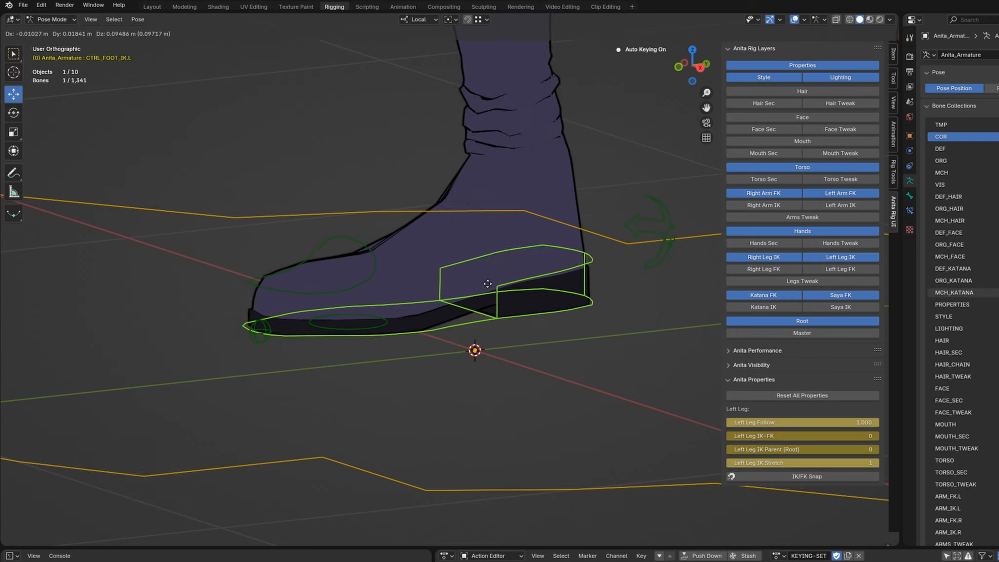
right_click(621, 278)
key(r)
key(r)
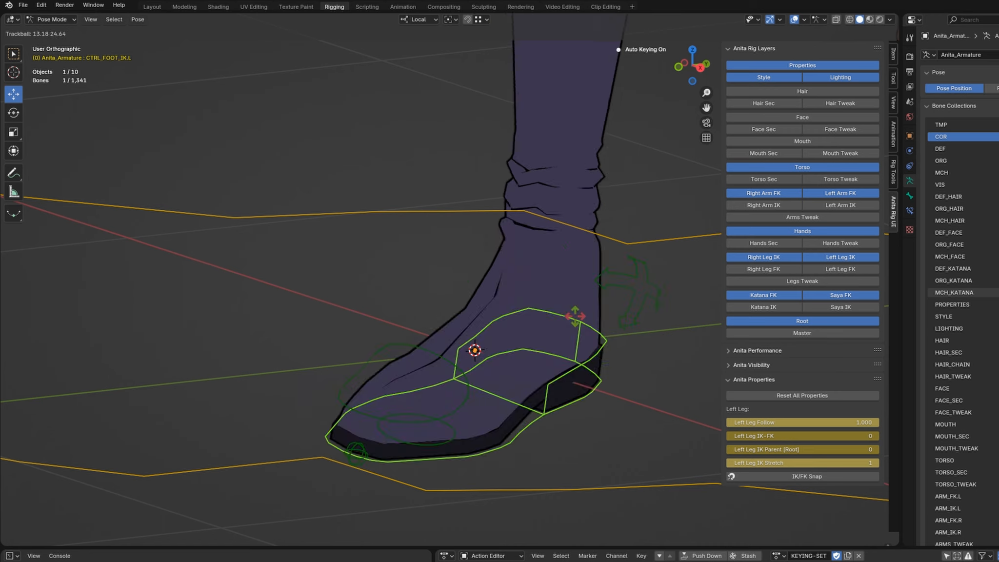
right_click(391, 357)
- Try rotating the left foot roll control behind the heel around its local Z and X axes
click(645, 292)
mouse_move(640, 290)
middle_down()
mouse_move(614, 297)
mouse_move(629, 277)
middle_up()
key(r)
key(z)
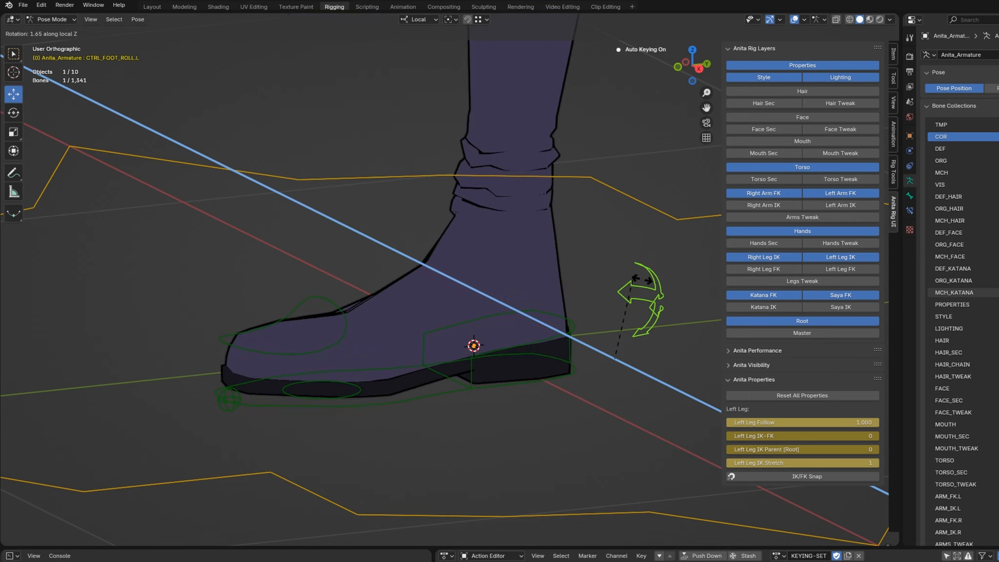
right_click(591, 295)
middle_drag(586, 301, 566, 310)
middle_drag(561, 272, 562, 267)
key(r)
key(x)
key(x)
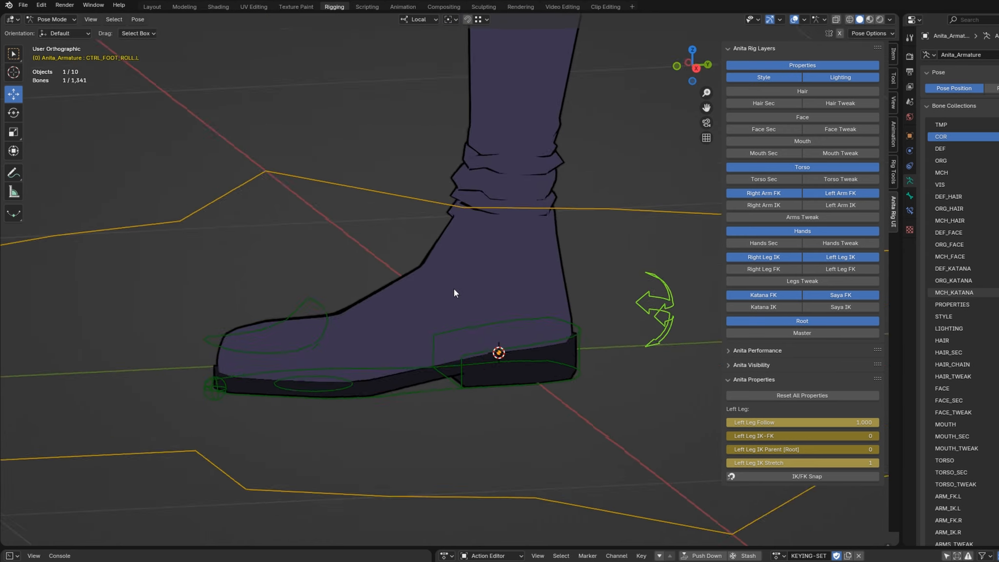
- Try rotating the left foot's tiptoes, sole and toe controls in turn
middle_drag(453, 293, 365, 322)
click(297, 414)
key(r)
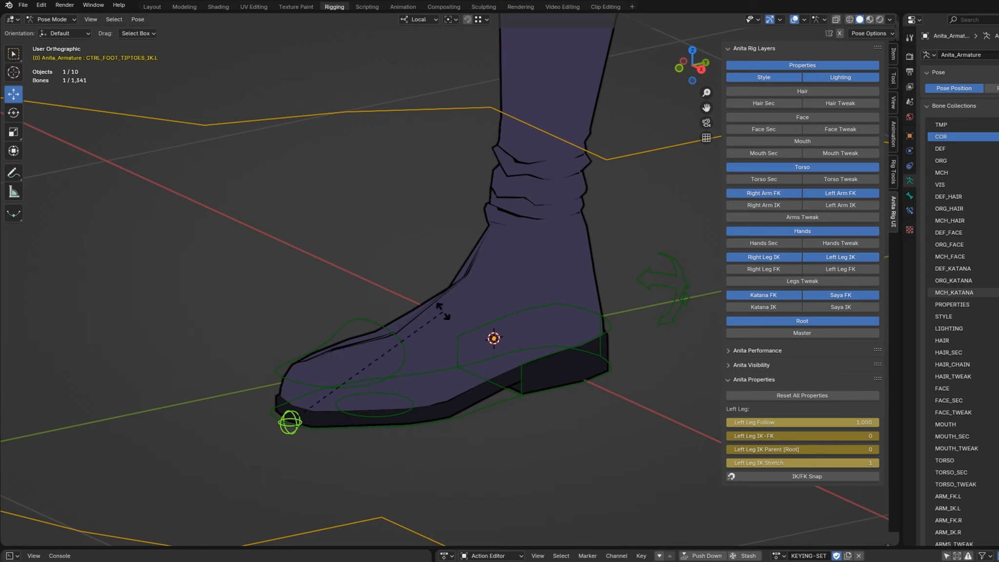
key(Escape)
click(412, 406)
key(r)
key(x)
right_click(435, 380)
middle_drag(429, 363, 327, 317)
click(374, 325)
key(r)
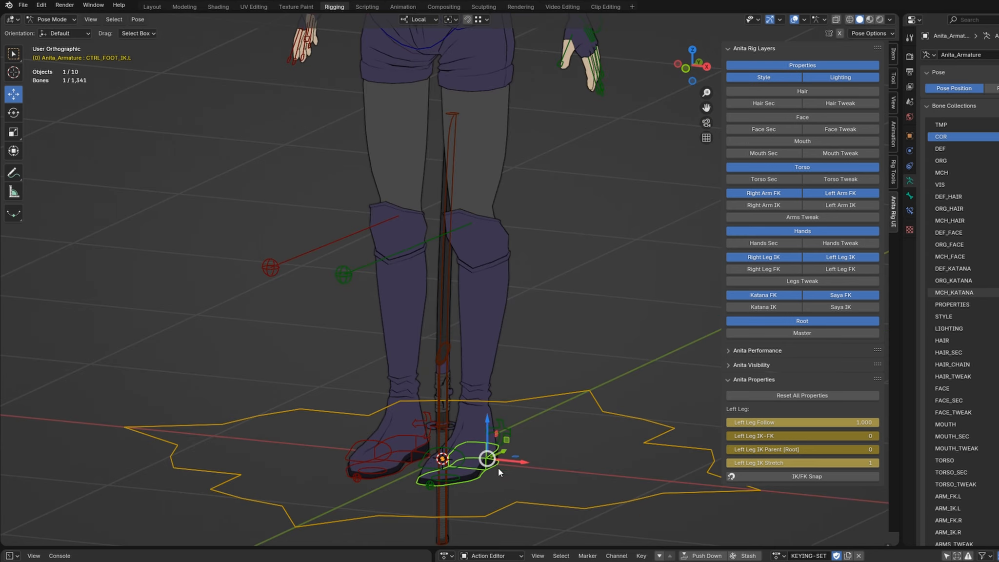
- Try trackball-rotating the left foot IK control, and move it outward and up off the ground
key(r)
key(r)
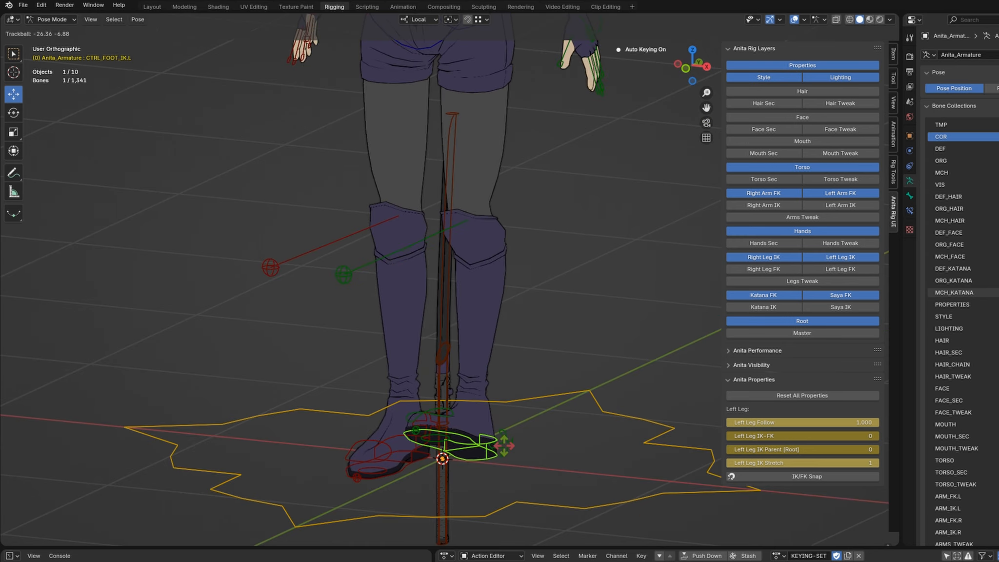
click(519, 419)
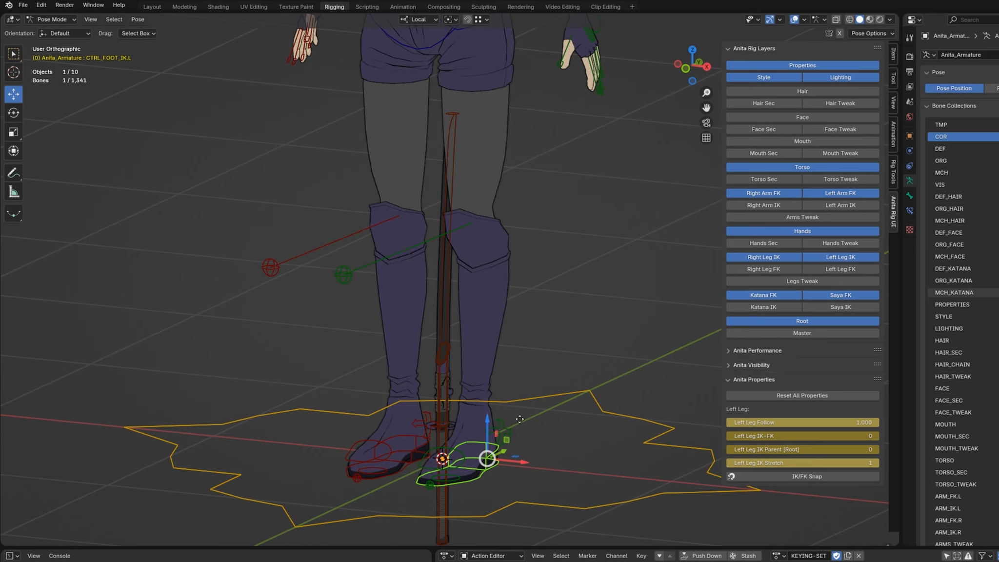
key(g)
click(660, 332)
middle_drag(517, 409, 563, 362)
key(g)
click(610, 340)
key(g)
click(604, 359)
- Try moving the left leg's IK pole control to swing the knee outward
click(468, 284)
key(g)
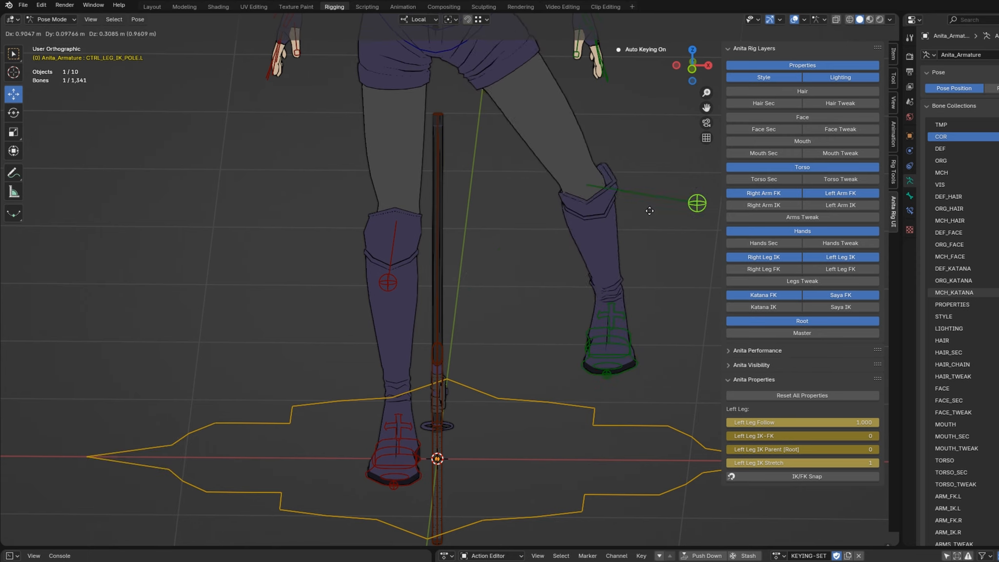
click(594, 337)
- Set Left Leg IK Parent to Foot.L, and test it by rotating and moving the left foot IK control
click(610, 353)
middle_drag(610, 354, 574, 394)
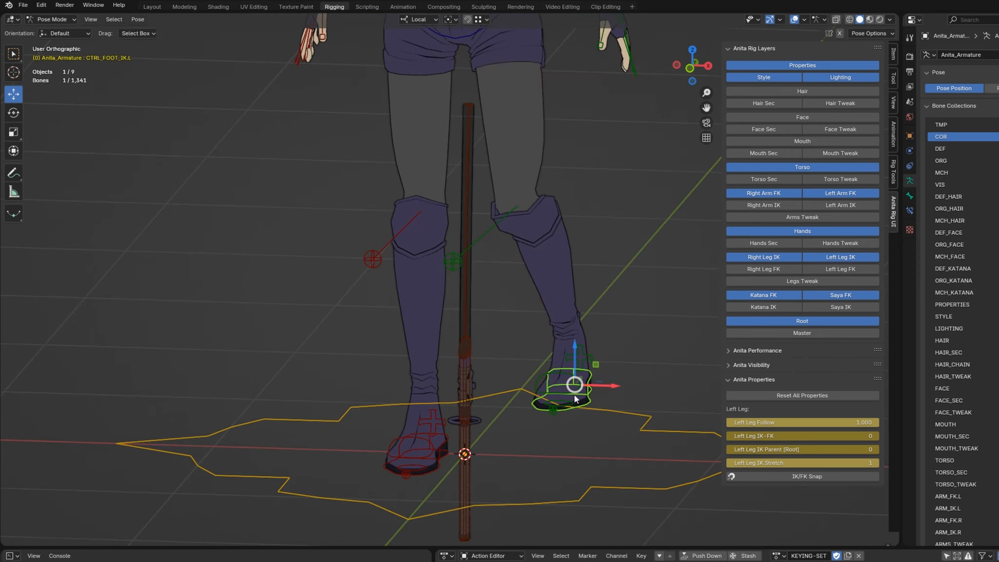
click(785, 446)
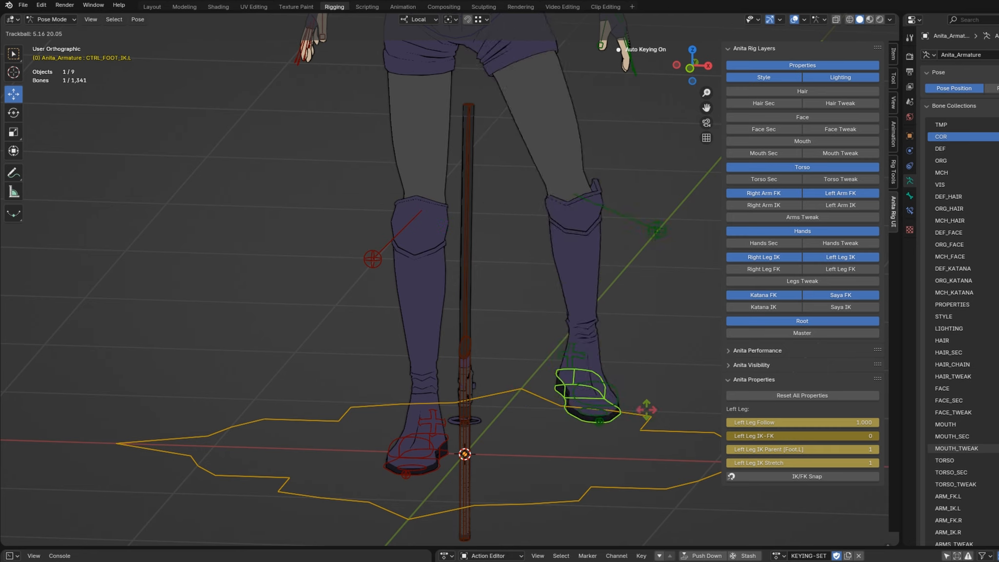
click(622, 416)
key(g)
click(557, 368)
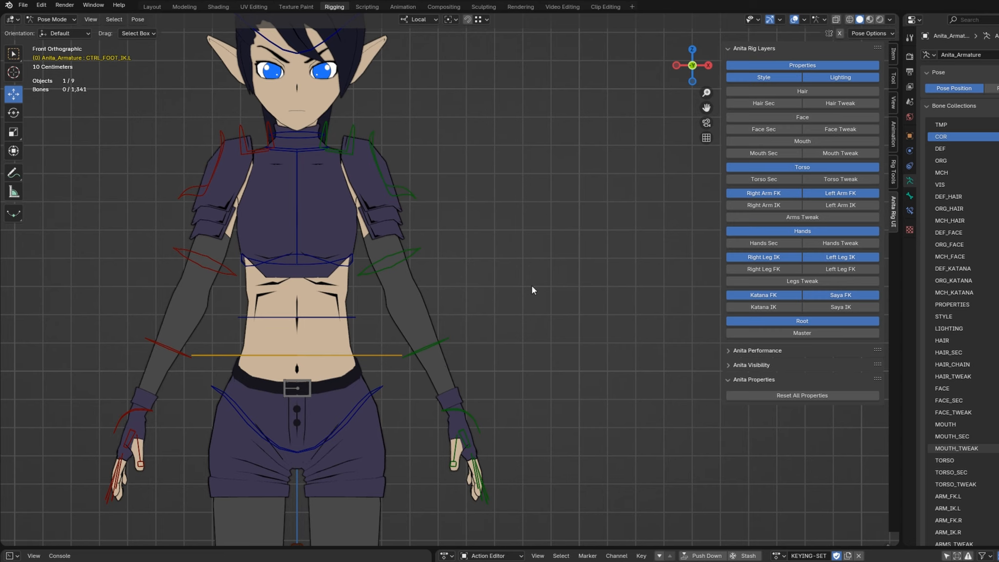
- Try rotating the left arm FK control to raise the arm sideways
click(409, 263)
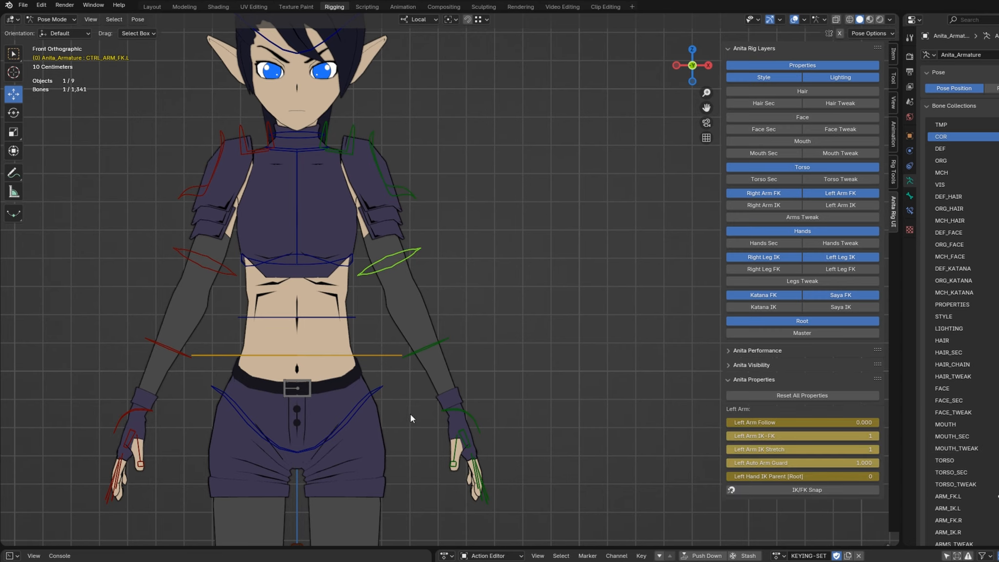
key(r)
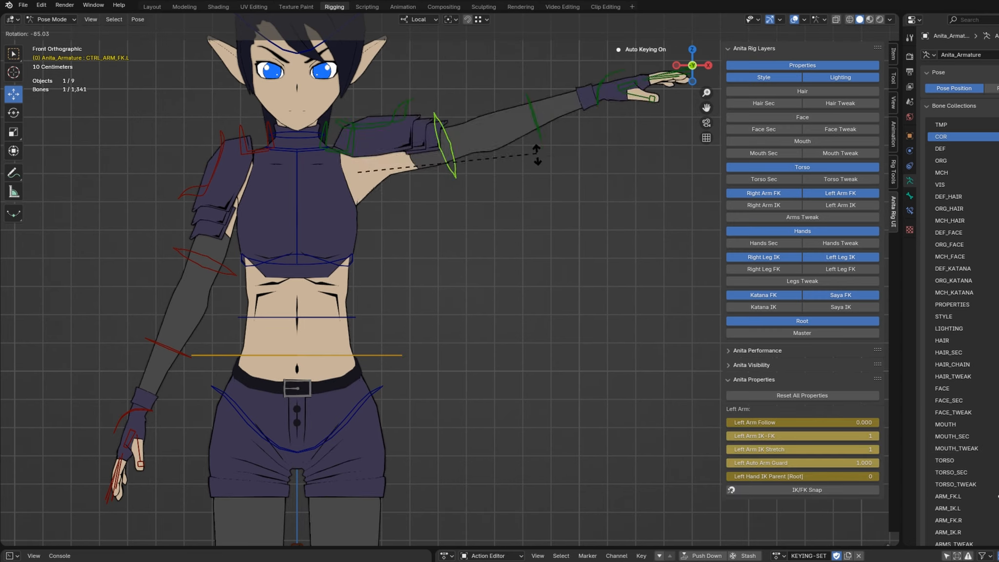
right_click(465, 342)
- Try rotating the chest FK control to check how the left arm behaves
click(298, 239)
key(r)
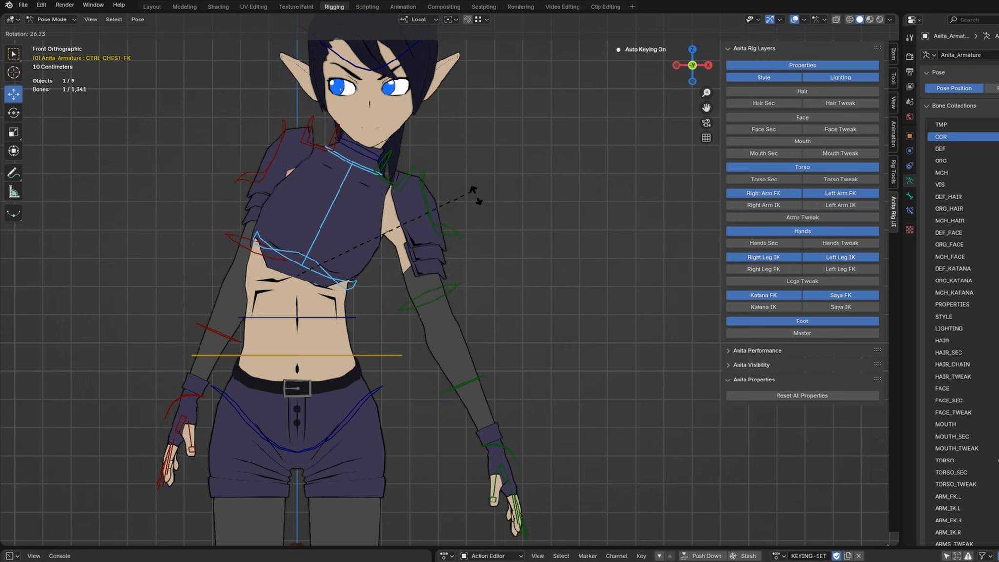
right_click(367, 182)
key(r)
right_click(388, 274)
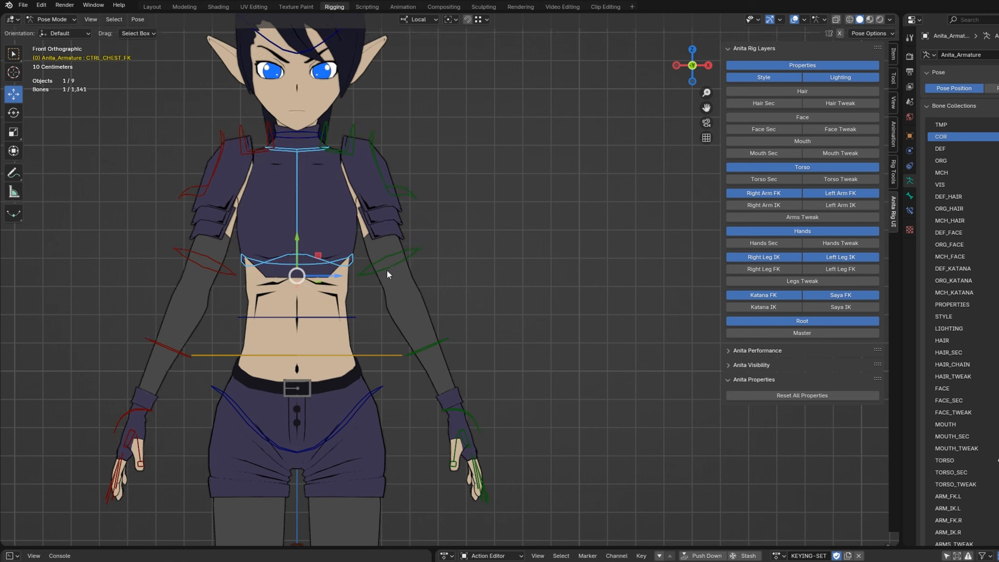
- Set Left Arm Follow to 1.000 and test it by rotating the chest FK control
click(412, 264)
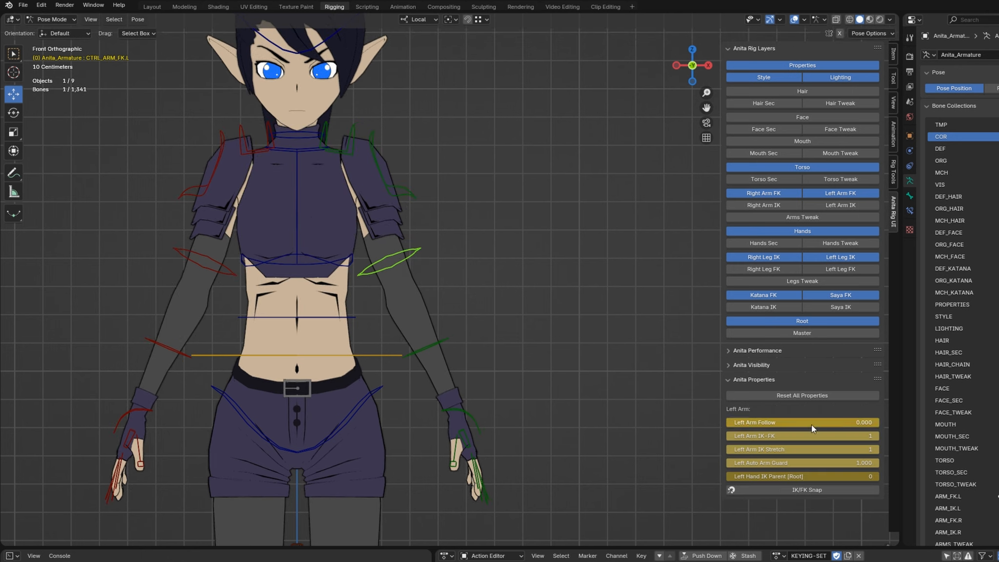
drag(805, 425, 824, 425)
click(296, 209)
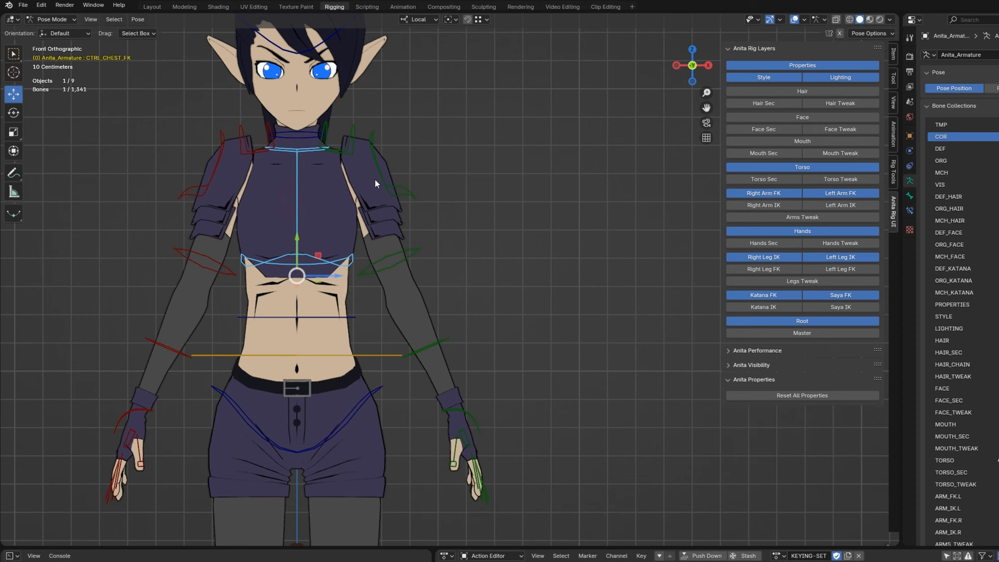
key(r)
right_click(381, 234)
- Rotate the left arm FK control to raise the arm outward, and try trackball-rotating the chest FK control
click(395, 265)
key(r)
click(453, 210)
click(301, 185)
key(r)
key(r)
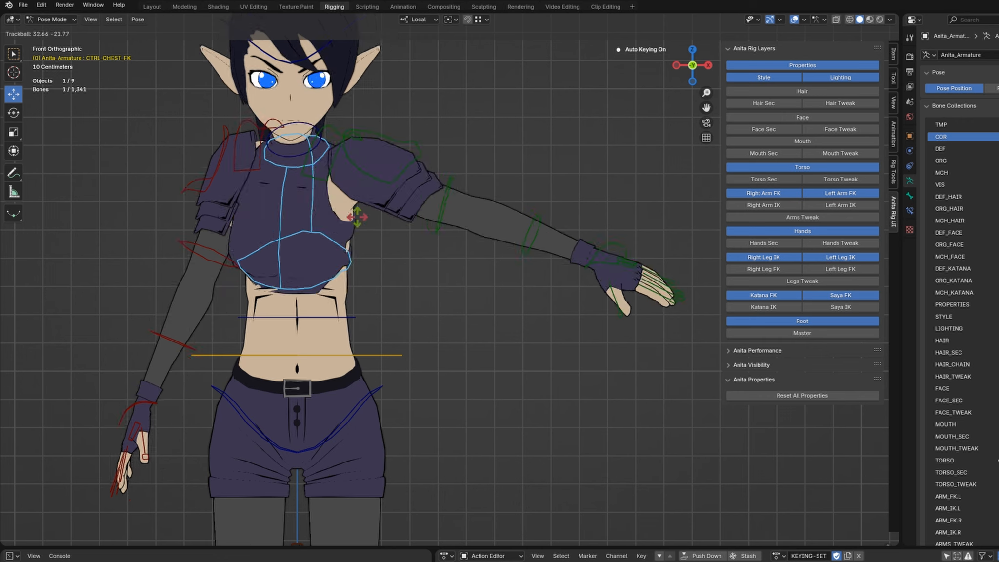
right_click(341, 196)
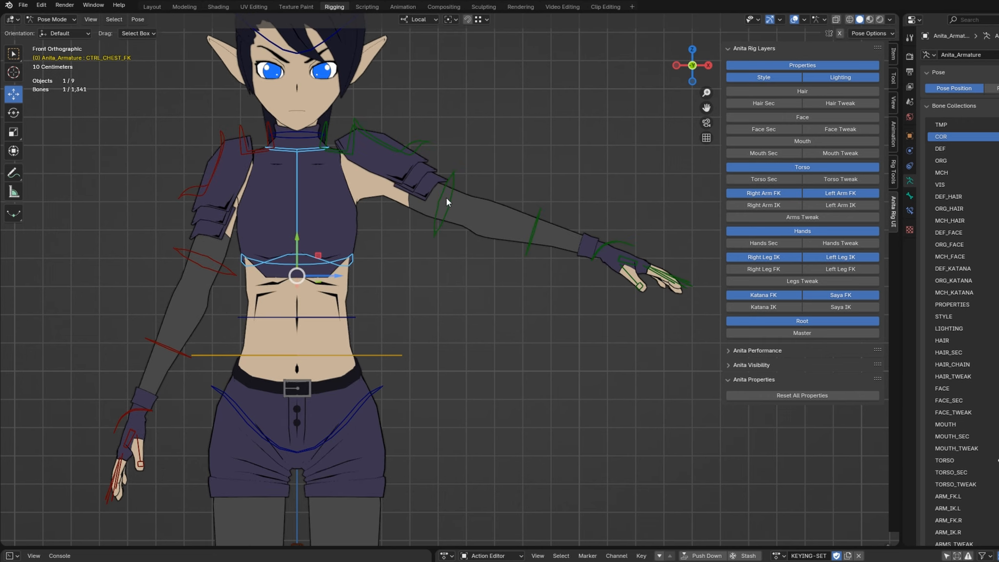
- Clear the left arm FK control's rotation, and rotate it about -62.5° to raise the arm
click(446, 197)
key(alt+r)
scroll(414, 139, up, 4)
shift+middle_drag(411, 134, 459, 333)
scroll(459, 344, up, 1)
shift+middle_drag(322, 275, 370, 254)
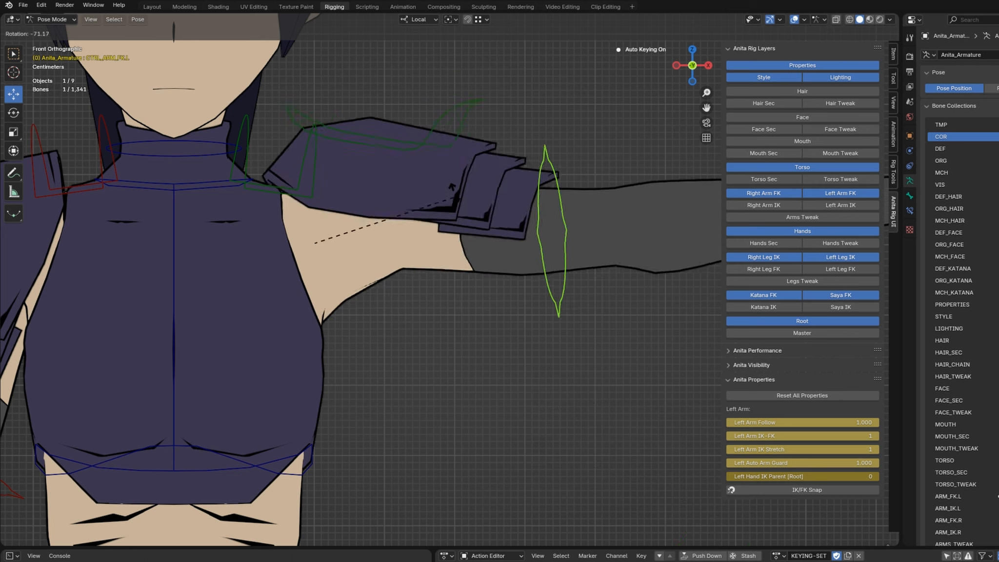
click(467, 170)
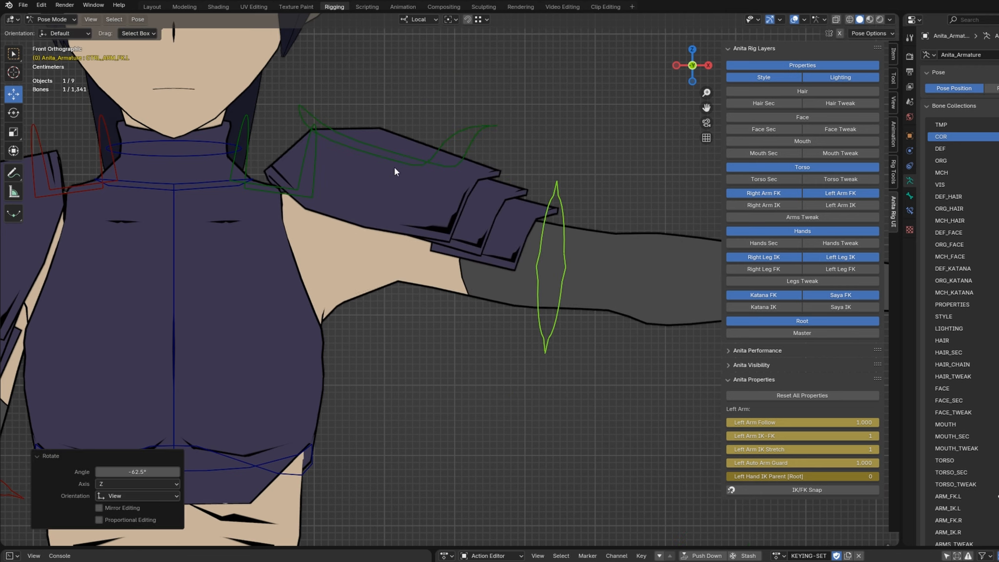
- Set Left Auto Arm Guard to 0.000 and test it by rotating the left arm FK control
click(407, 158)
click(559, 235)
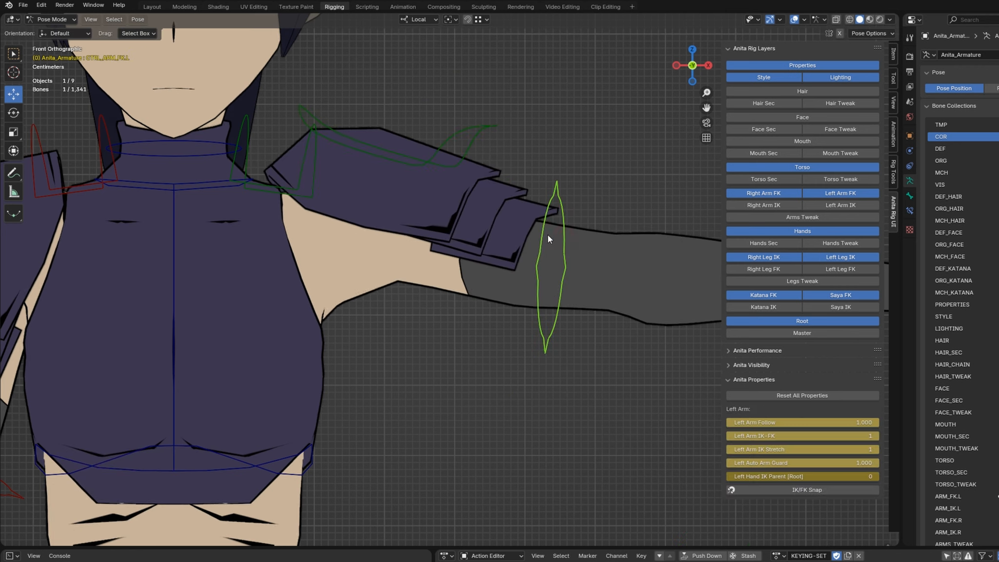
drag(808, 467, 656, 467)
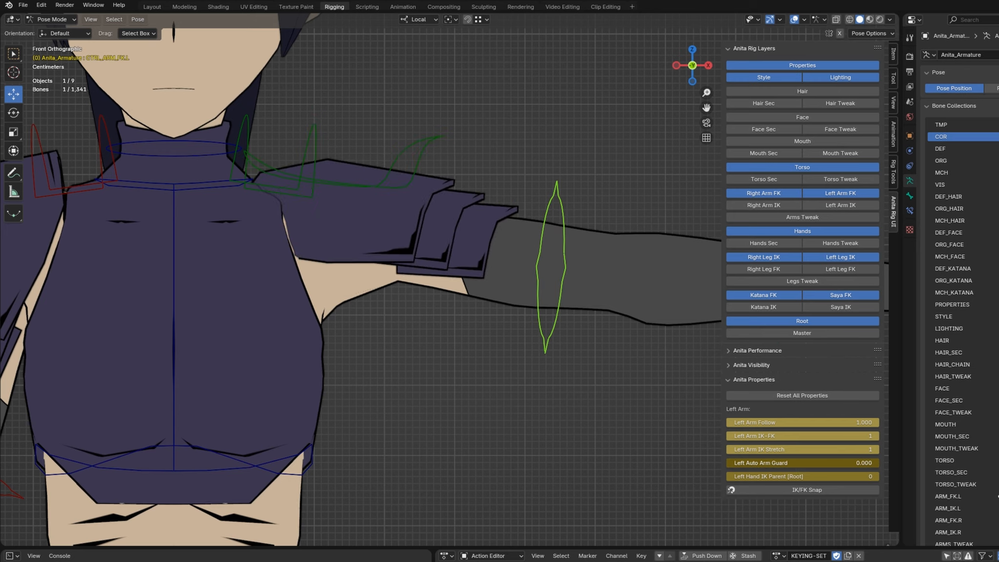
key(r)
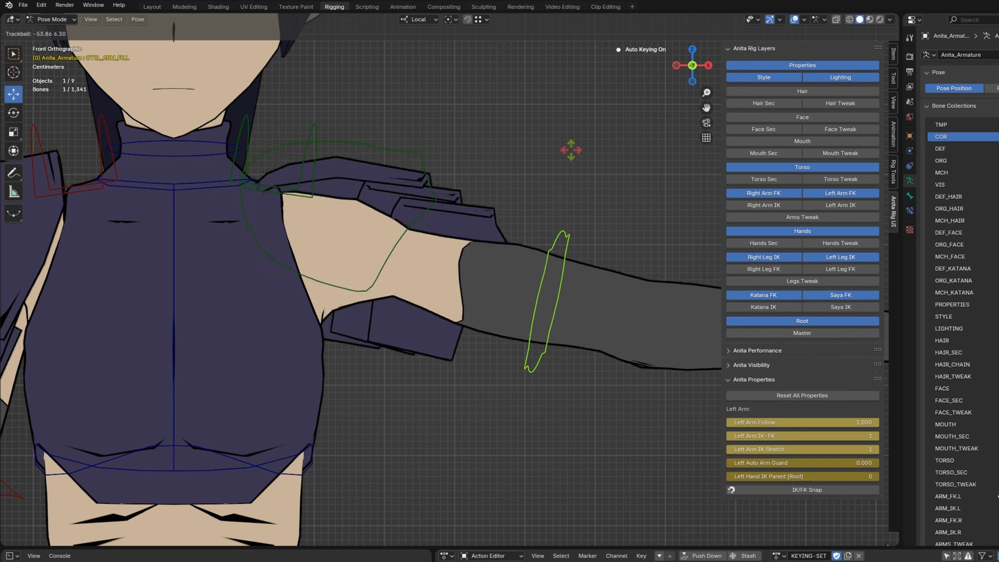
click(555, 212)
- Move the left shoulder guard control about 0.04 m in X and 0.087 m in Z, and rotate it
click(430, 152)
key(g)
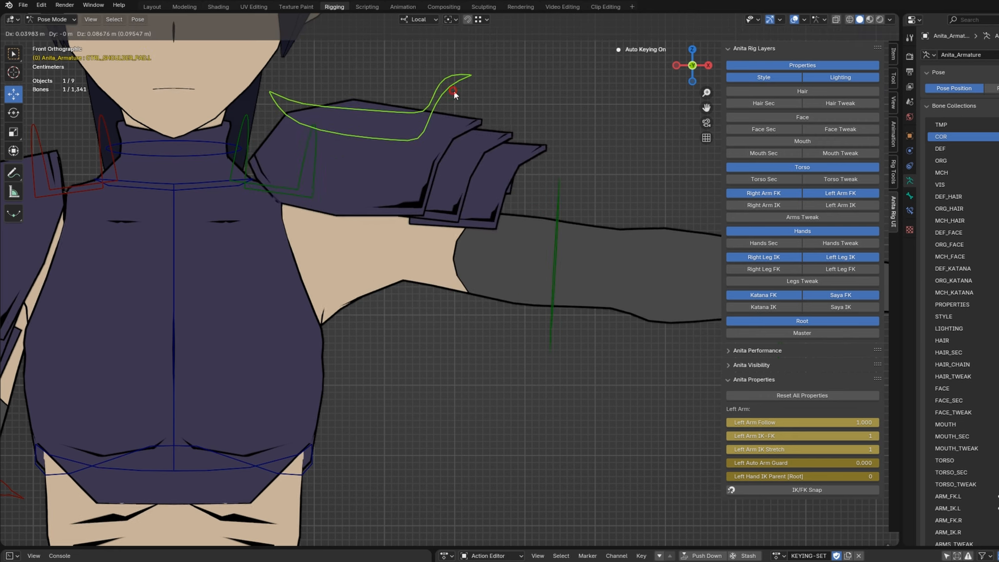
click(456, 96)
key(r)
click(460, 160)
key(r)
click(506, 155)
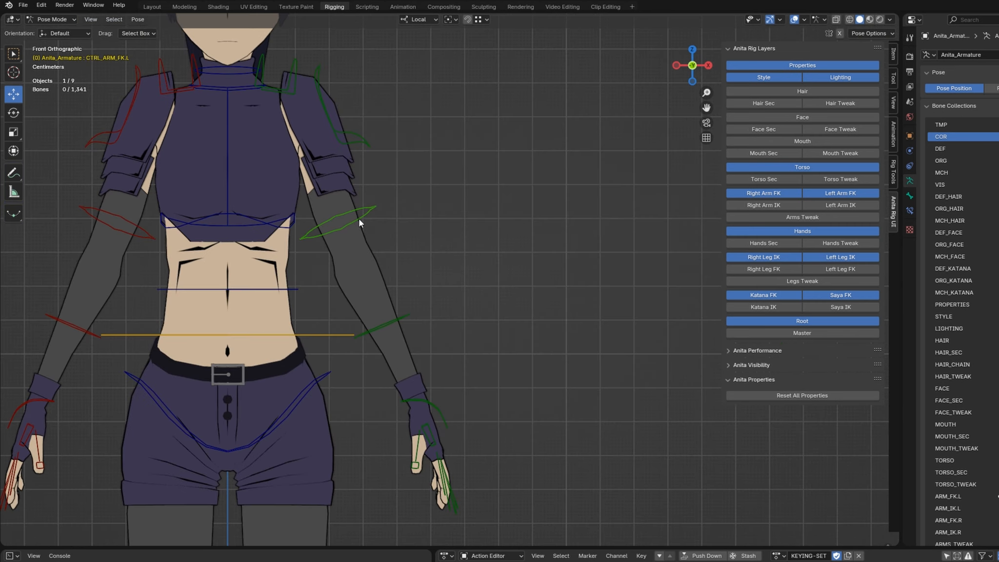
- Select the left arm FK control to show the Left Arm properties
click(359, 218)
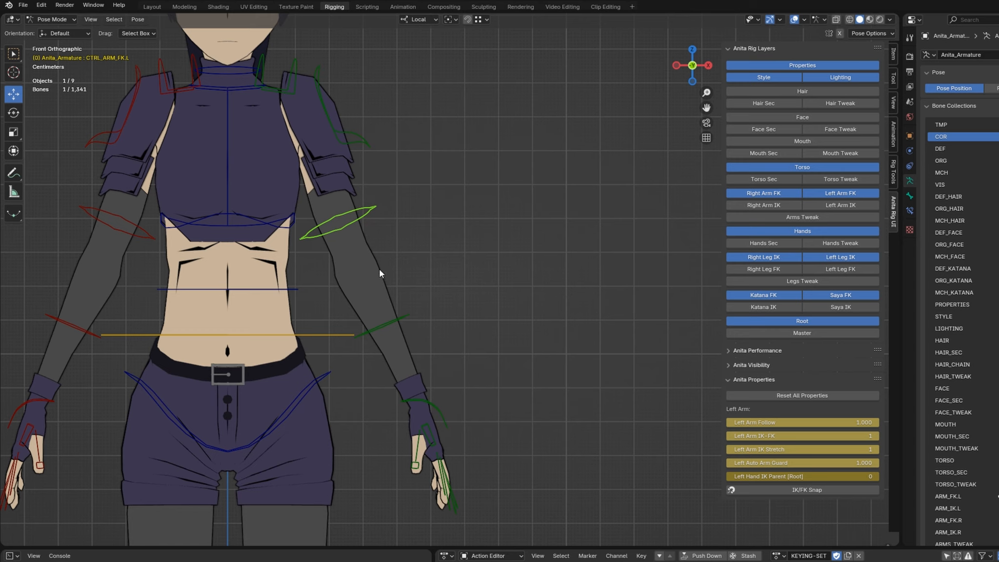
right_click(428, 250)
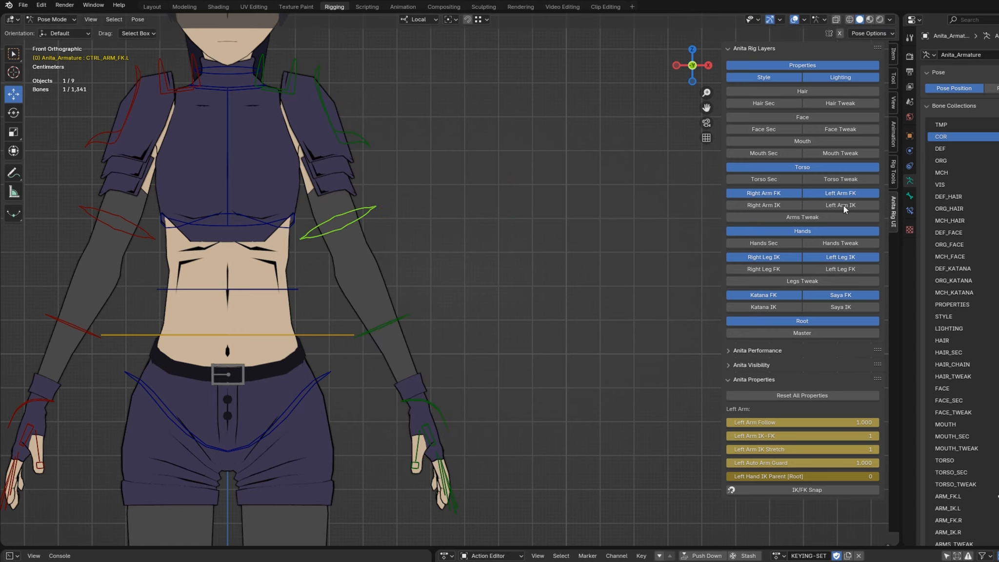
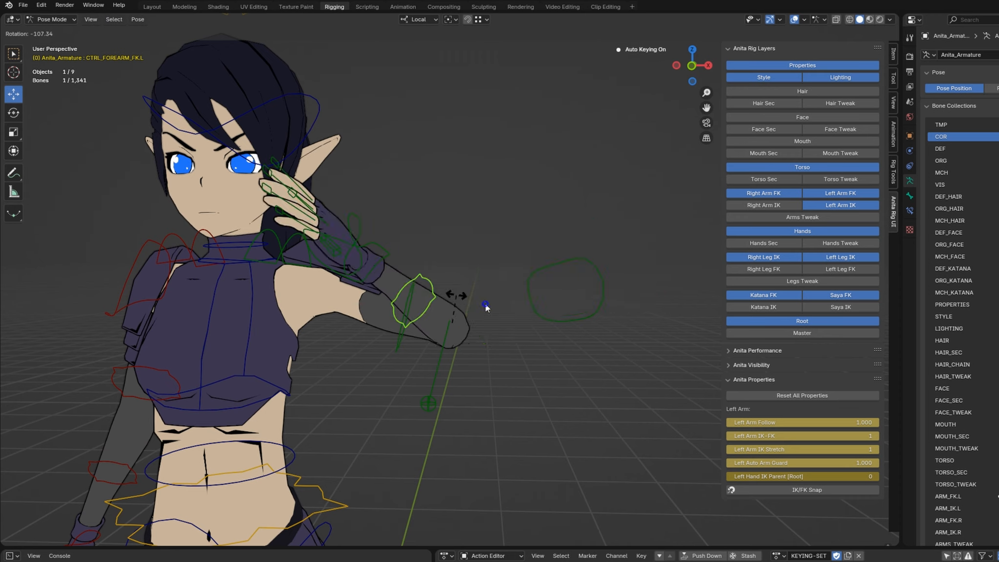
- Set Left Arm IK-FK to 0 and move the left hand IK control to test the arm in IK mode
drag(836, 437, 773, 436)
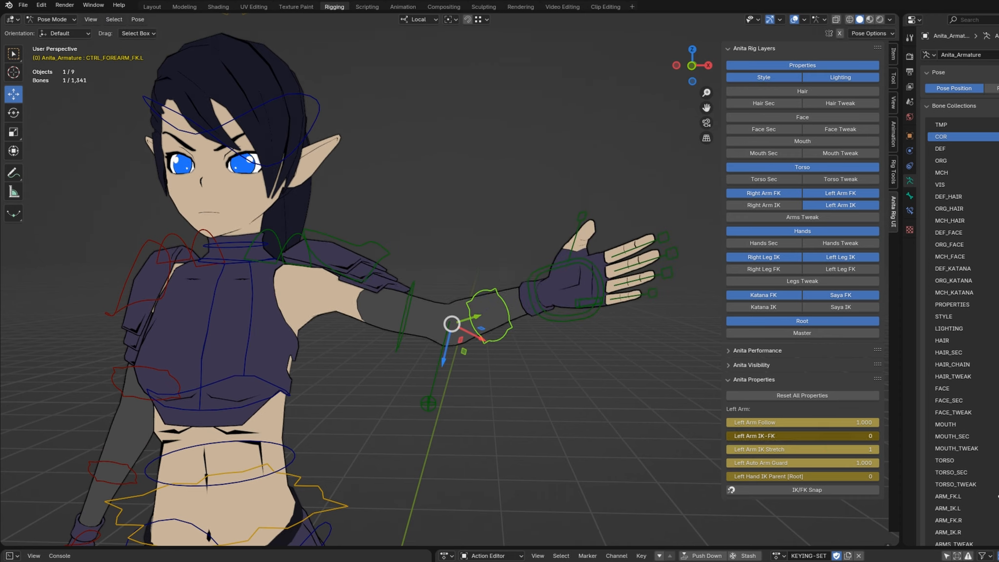
click(572, 318)
key(g)
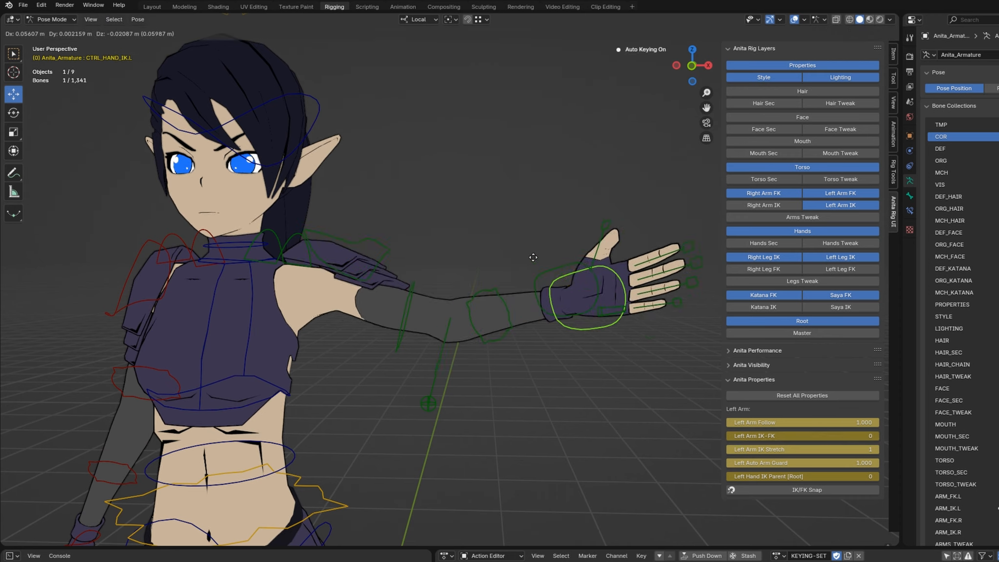
click(545, 289)
- Move the left hand IK control to a lower position and rotate it freely to demonstrate how the IK arm follows
middle_drag(544, 284, 508, 309)
key(r)
right_click(530, 320)
key(g)
click(461, 355)
key(r)
click(474, 313)
key(r)
key(r)
click(367, 378)
shift+middle_drag(366, 366, 432, 378)
click(432, 378)
key(g)
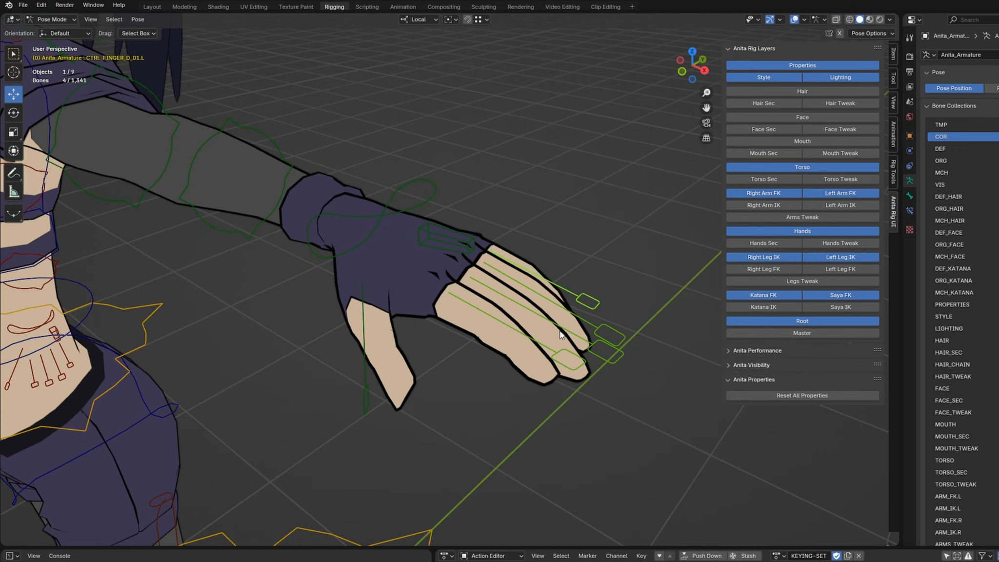
- Select the four left finger controls and scale them down together to curl the fingers
click(530, 415)
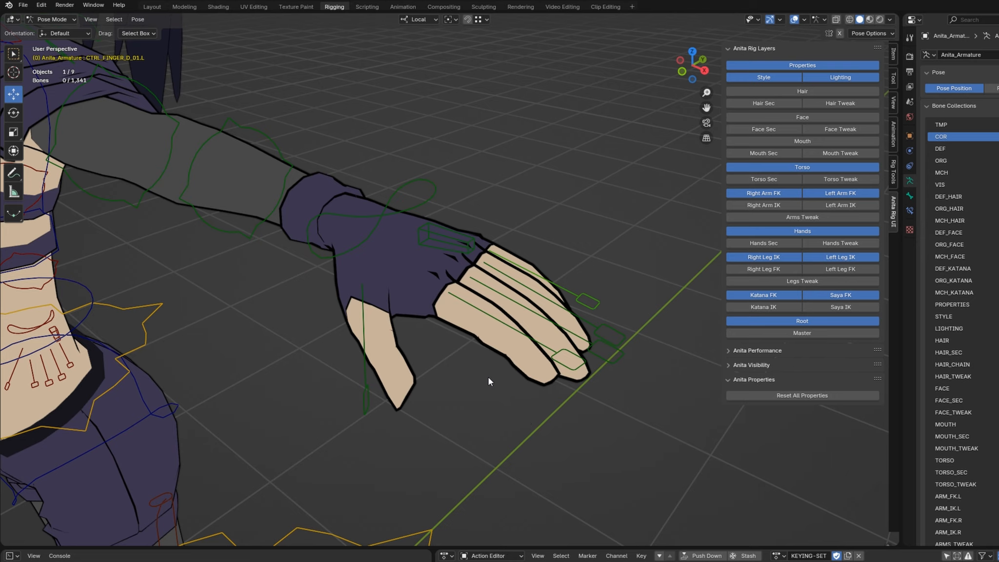
click(576, 358)
shift+click(616, 340)
shift+click(593, 308)
middle_drag(593, 310, 653, 266)
key(s)
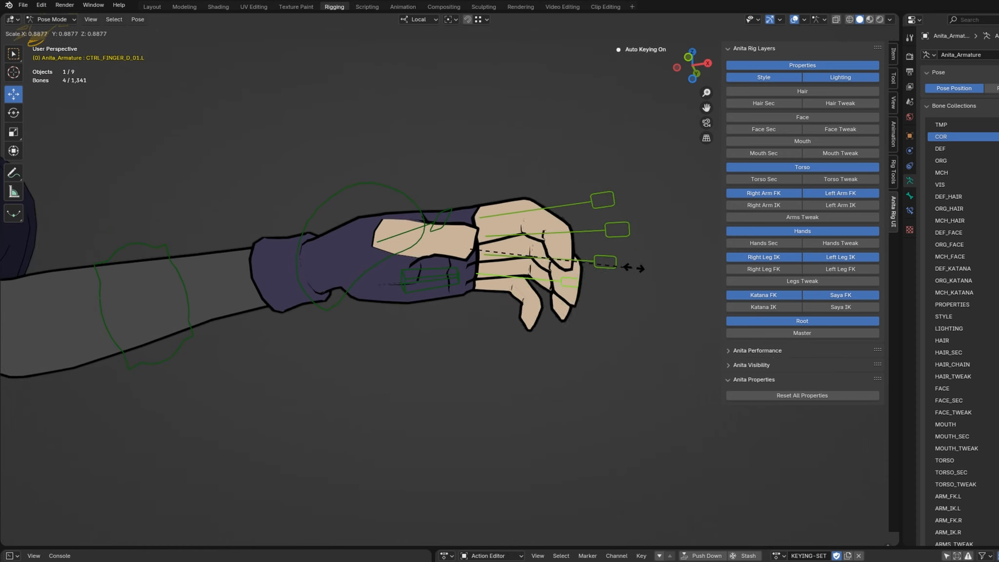
click(610, 265)
- Rotate the four left finger controls about -68° around their local X axis to close the fist
middle_drag(576, 266, 501, 316)
key(r)
key(x)
key(x)
click(517, 308)
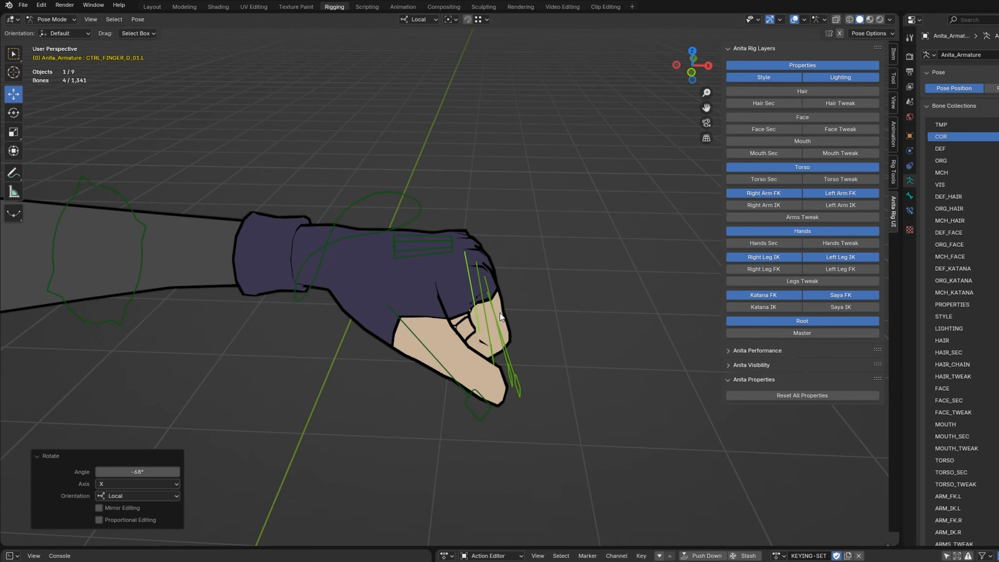
- Scale the left thumb control to about 0.923 to bend the thumb over the fist
click(447, 361)
key(s)
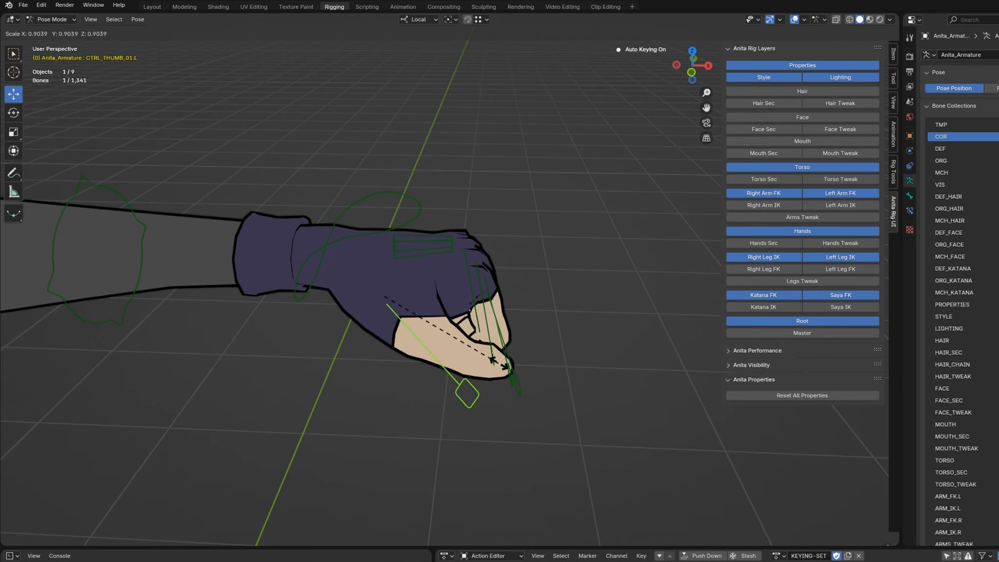
click(530, 332)
middle_drag(531, 332, 455, 389)
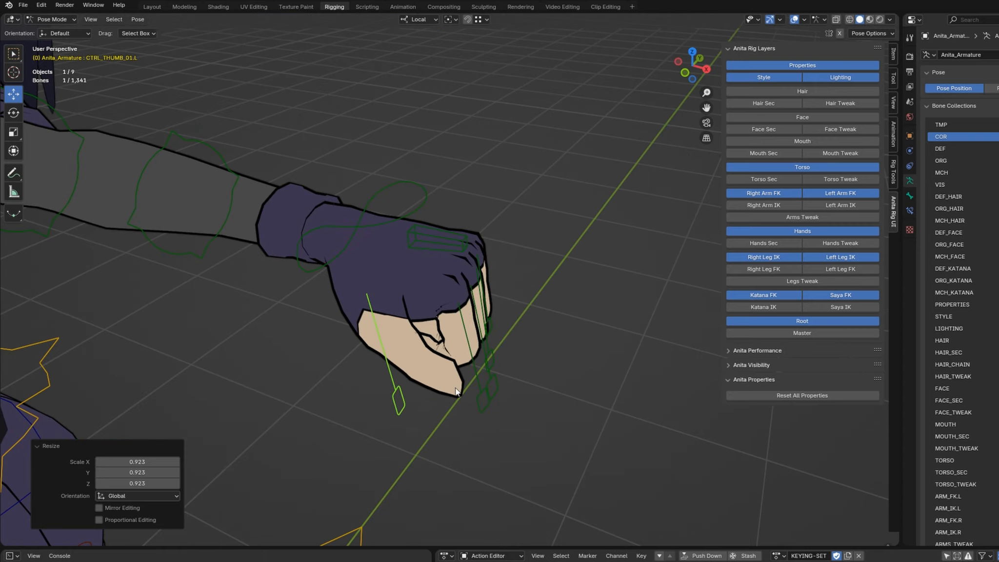
drag(467, 412, 524, 337)
- Move the left little finger's base control about -0.004 m in local Z, and rotate it about -14.1° and 9.34° from two views
middle_drag(524, 336, 510, 209)
click(502, 256)
drag(510, 210, 510, 215)
middle_drag(510, 215, 467, 245)
key(r)
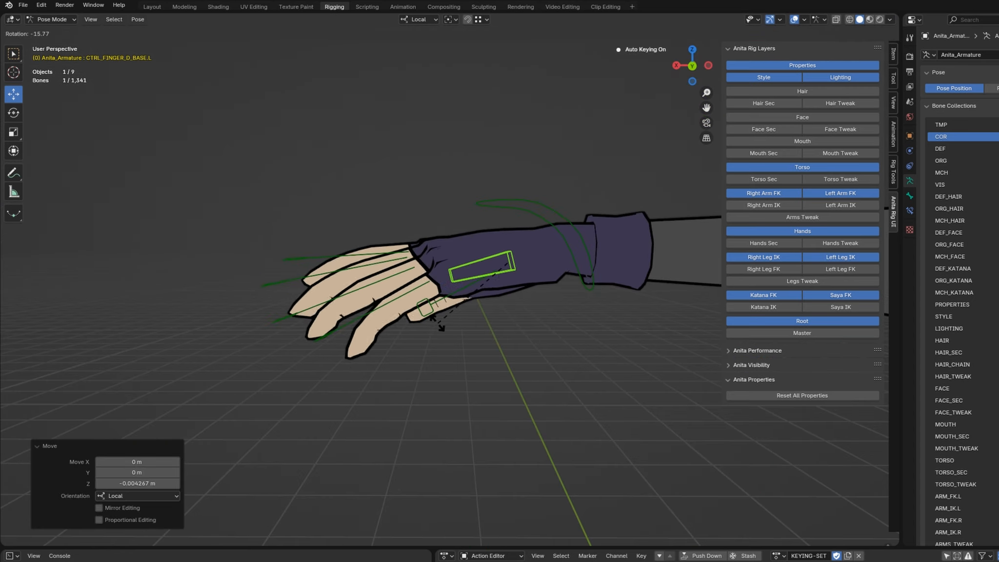
click(404, 329)
middle_drag(404, 329, 546, 265)
key(r)
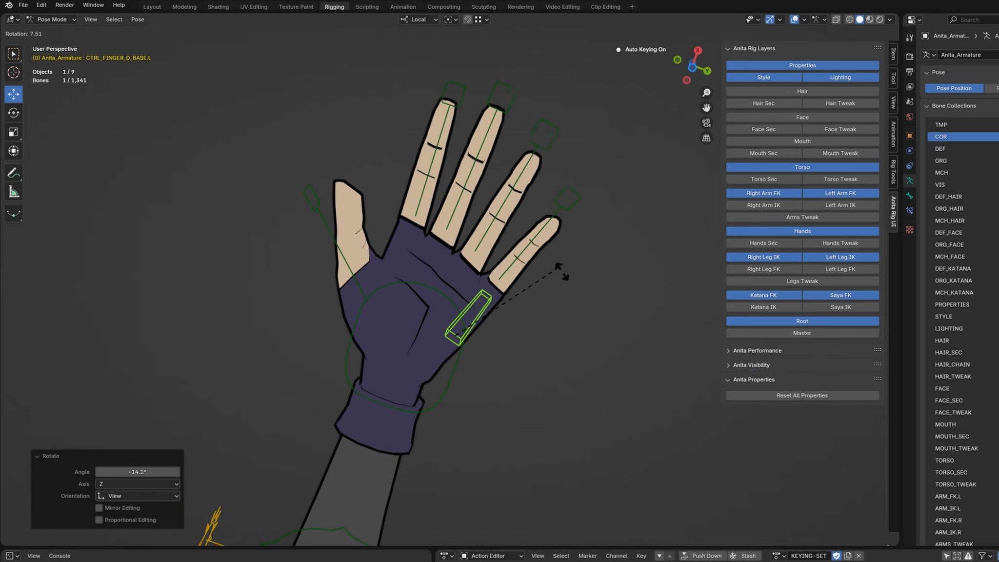
click(558, 271)
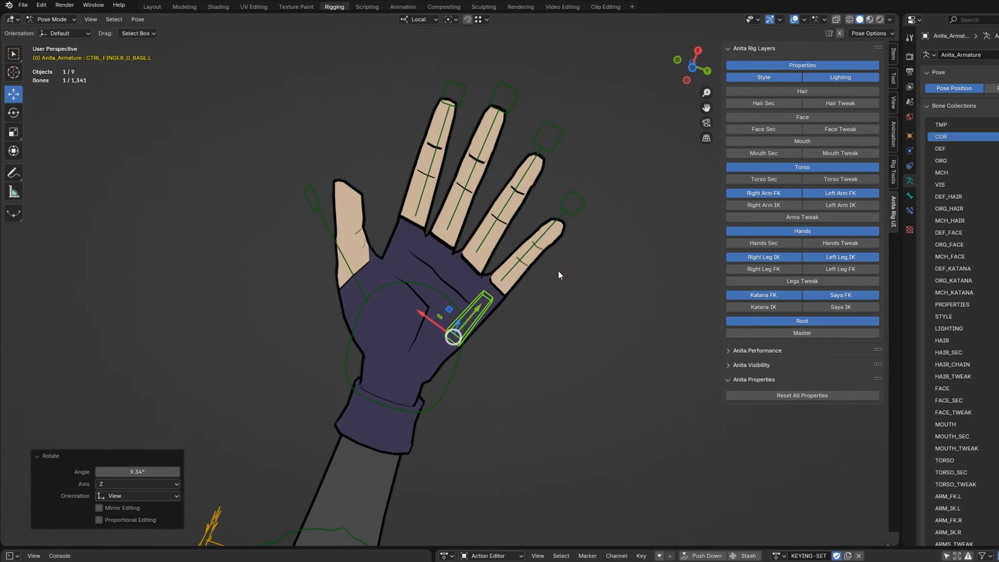
- Show the Hands Sec layer and rotate the left thumb tip control about -28.8°
scroll(534, 274, up, 2)
middle_drag(419, 263, 458, 230)
middle_drag(419, 282, 654, 215)
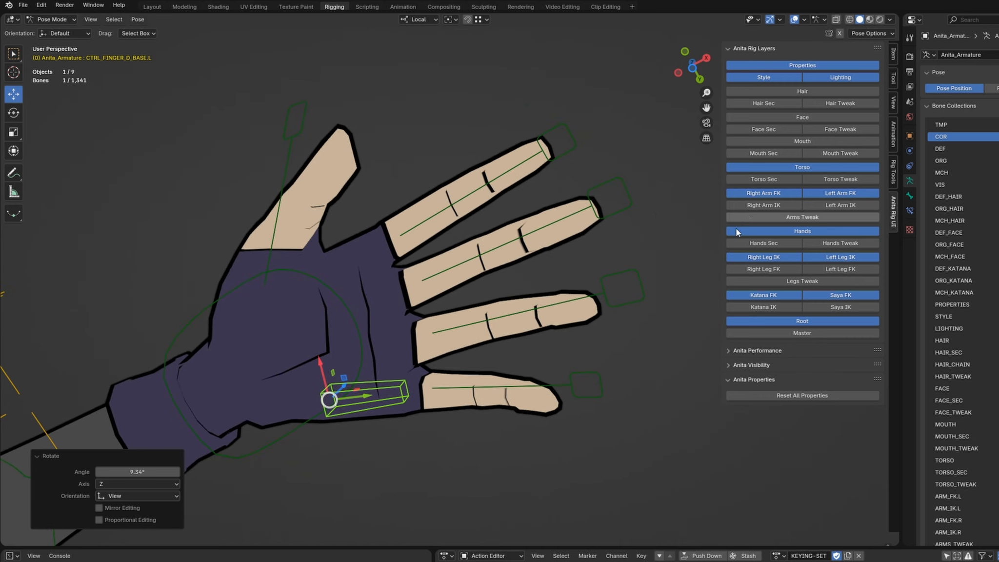
click(764, 243)
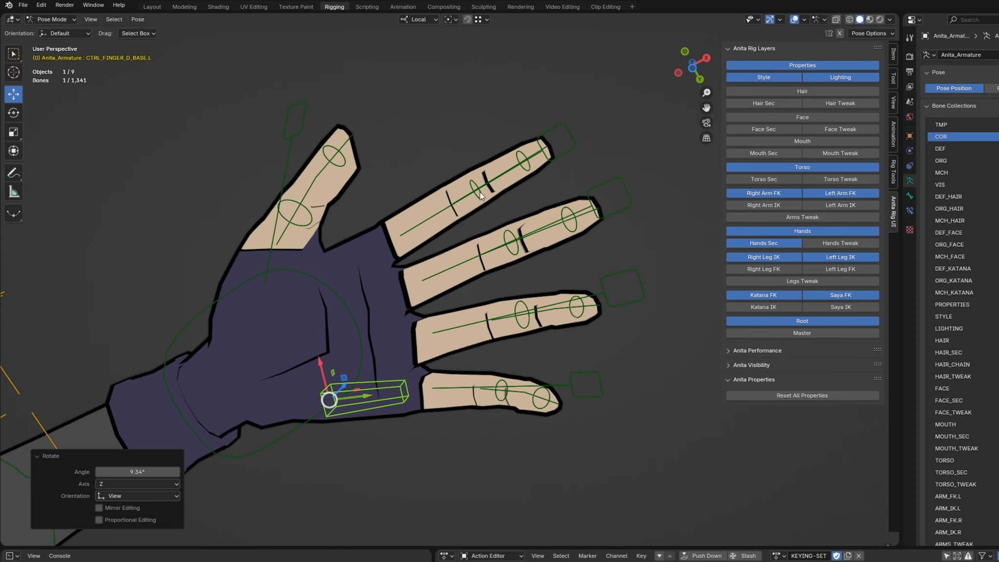
middle_drag(461, 179, 454, 212)
click(345, 189)
key(r)
click(363, 164)
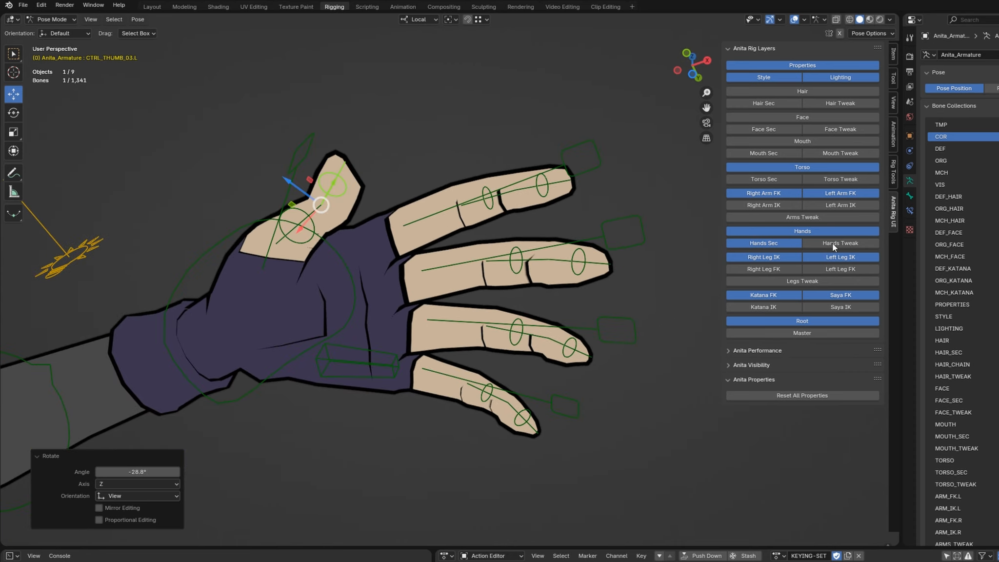
- Show the Hands Tweak layer and rotate two controls along the left index finger
click(832, 243)
click(469, 215)
key(r)
click(453, 171)
click(509, 177)
key(r)
click(516, 166)
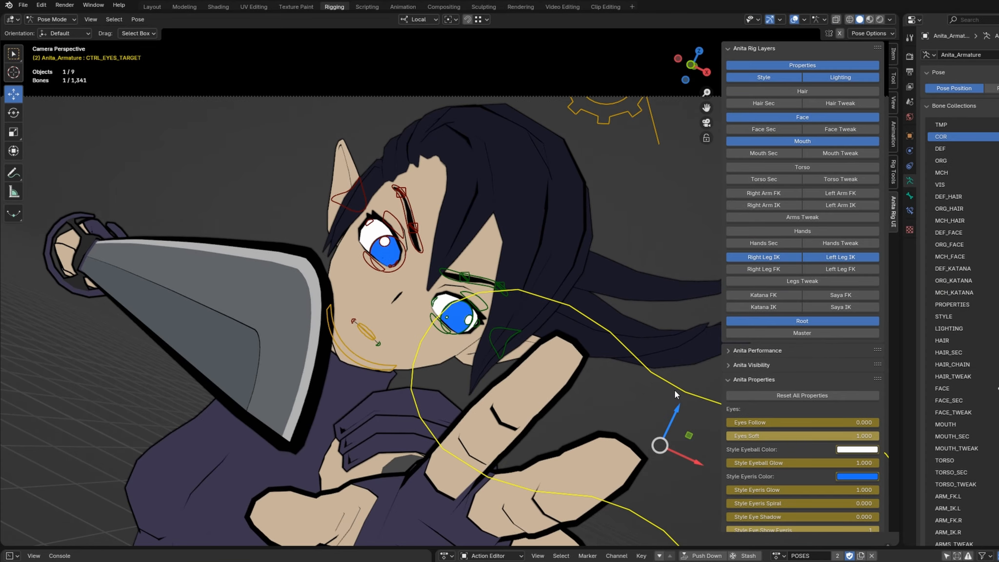
- Try moving the eyes target control to shift the character's gaze
key(g)
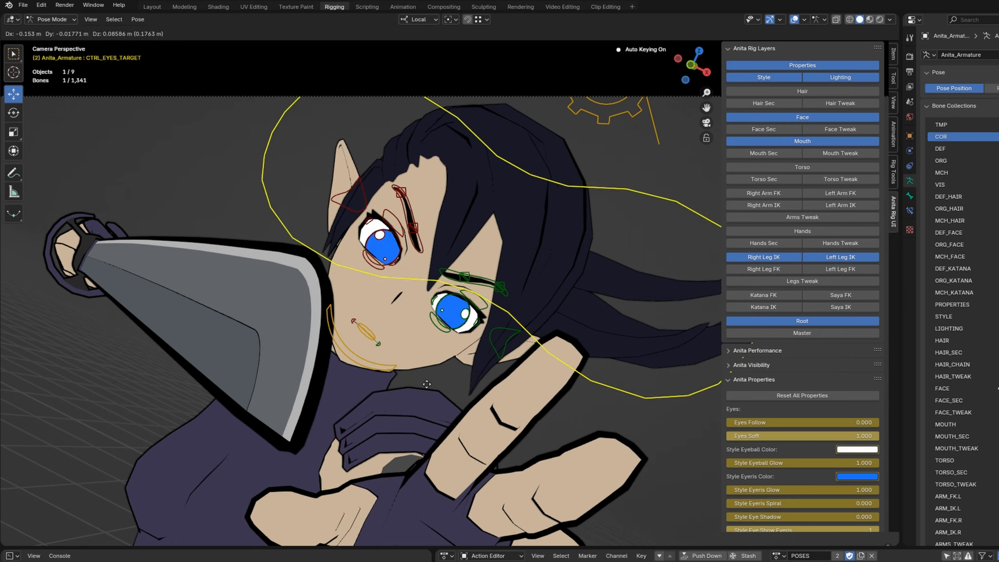
right_click(380, 205)
scroll(426, 293, up, 3)
click(387, 421)
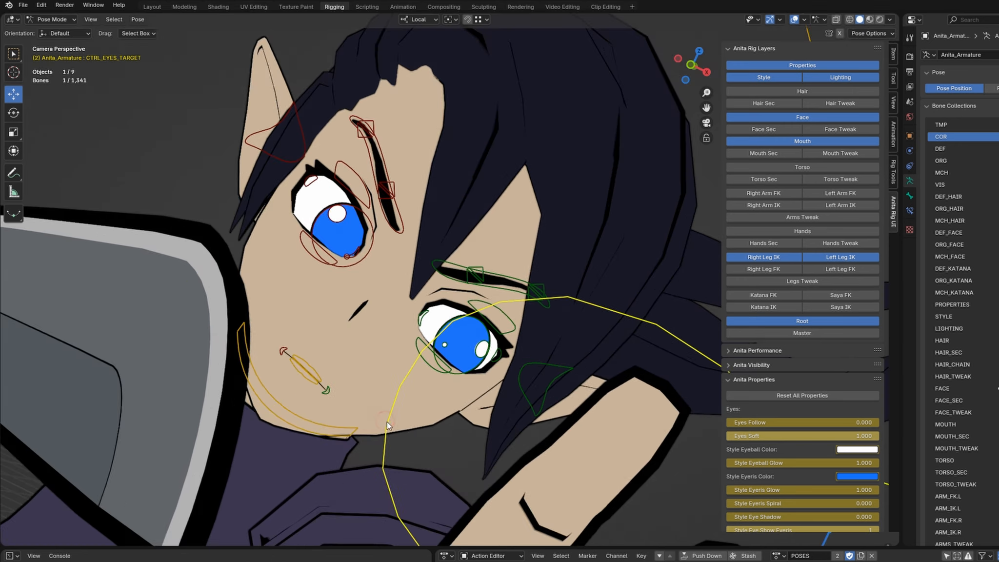
- Scale both iris controls to about 0.61 and fine-tune them by 1.01, and hide the irises by setting Style Eye Show Eyeris to 0
click(320, 218)
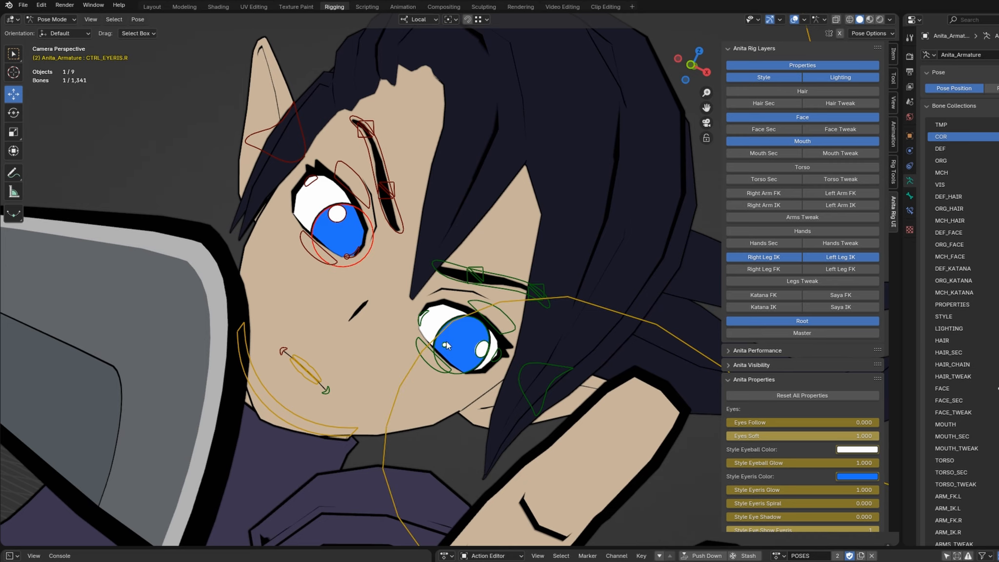
shift+click(447, 319)
key(s)
click(545, 342)
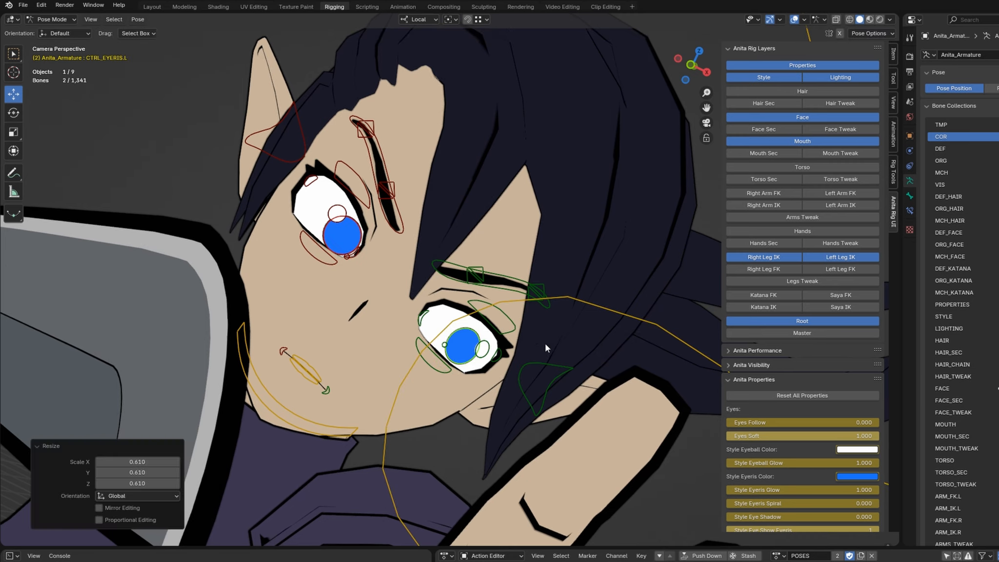
key(s)
click(544, 343)
scroll(782, 430, down, 3)
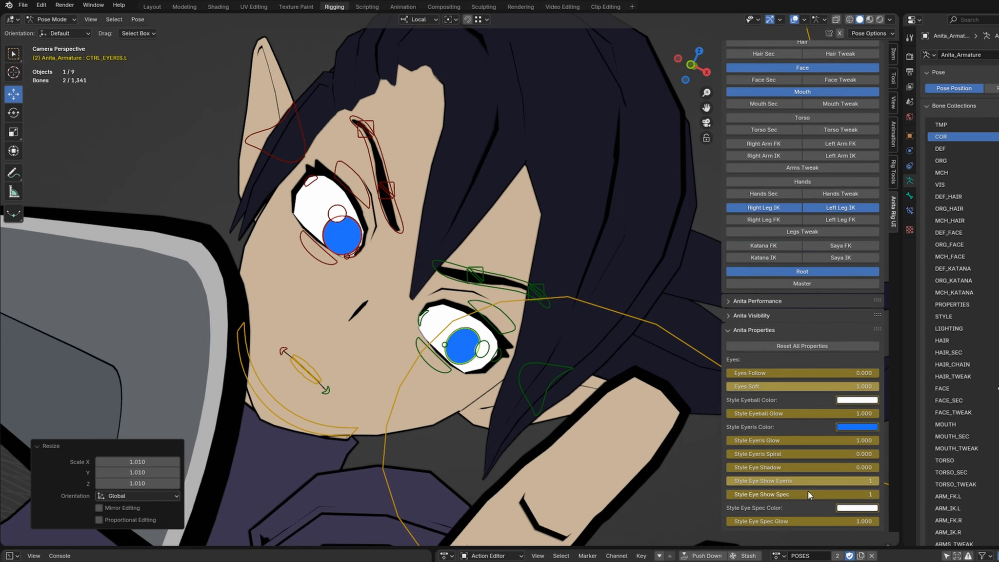
drag(816, 481, 770, 481)
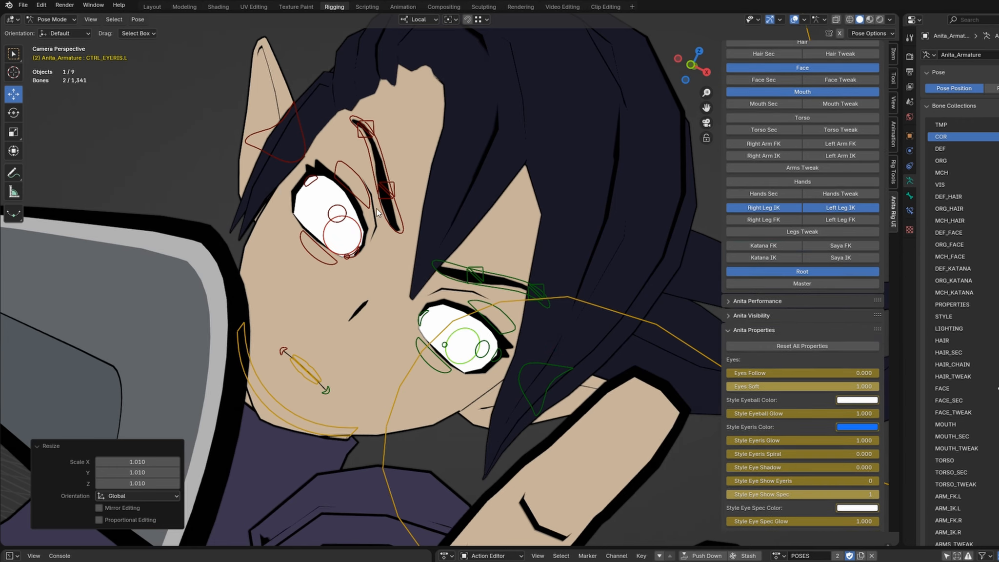
- Try moving the right eye's upper and lower eyelid controls
click(484, 320)
click(350, 180)
key(g)
right_click(305, 257)
click(311, 257)
key(g)
right_click(312, 251)
- Move the lower and upper eyelid controls of both eyes along their local Z axis, and select the right eyebrow master control
shift+click(436, 358)
drag(409, 266, 416, 259)
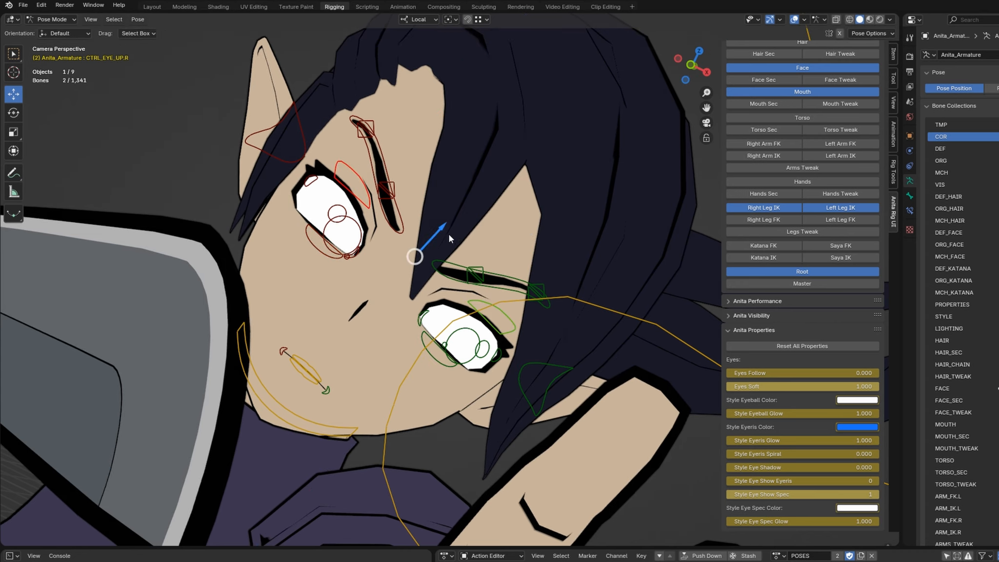
drag(443, 228, 449, 221)
click(403, 220)
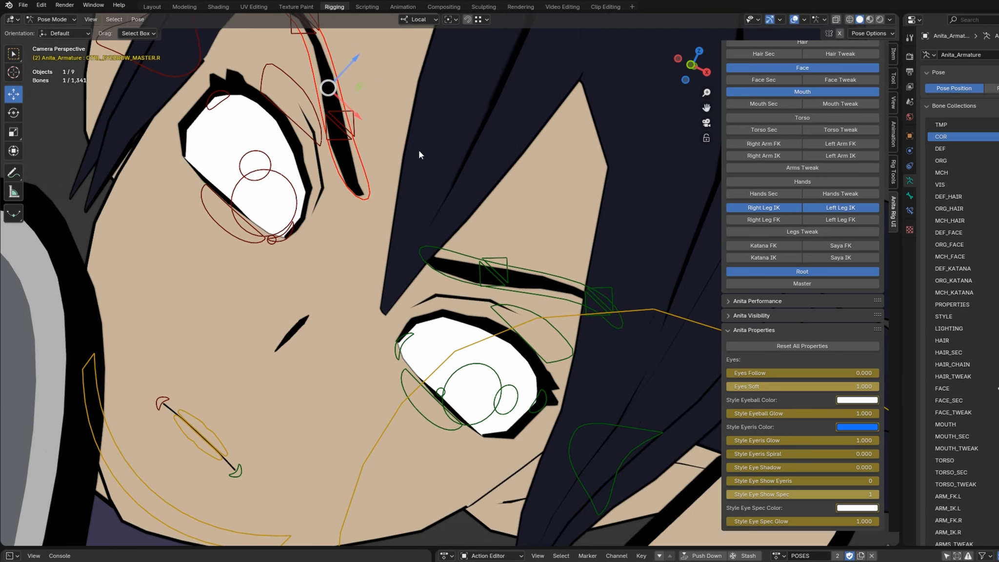
- Show the Face Sec layer and try moving the right eye master control
scroll(561, 193, up, 3)
click(774, 130)
click(243, 92)
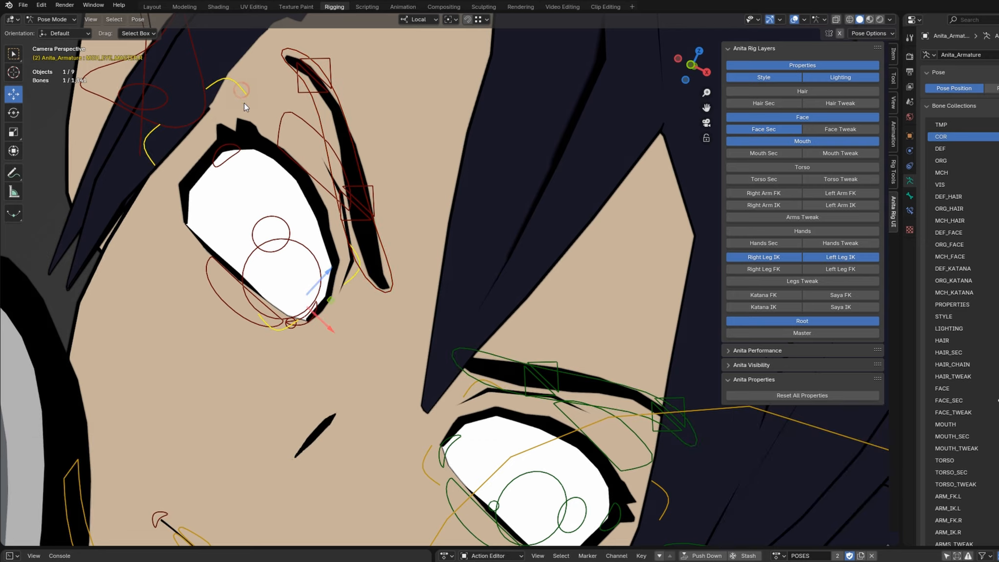
scroll(243, 92, down, 3)
key(g)
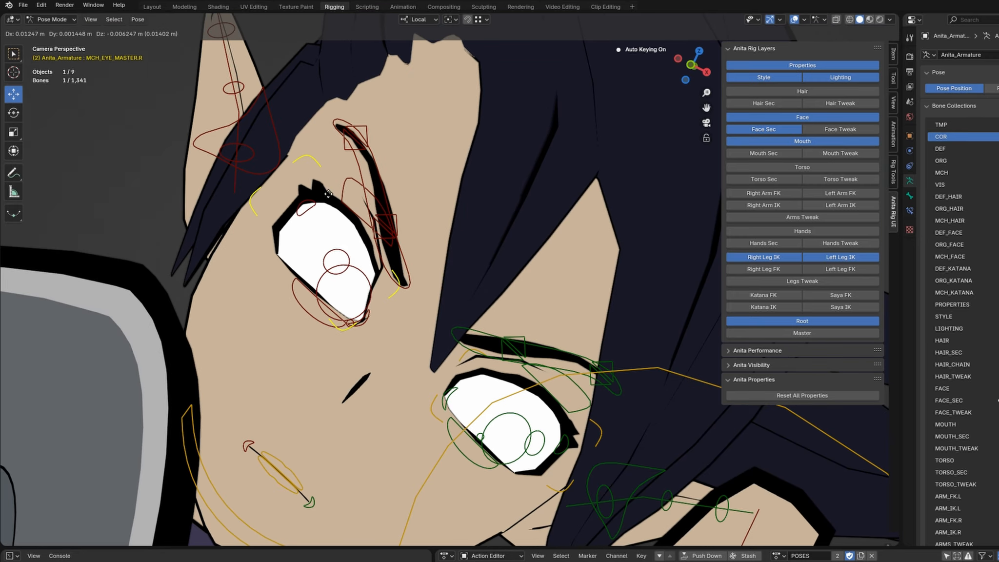
right_click(327, 190)
- Show the Face Tweak layer and move a tweak control on the right eye's lower lid
click(814, 131)
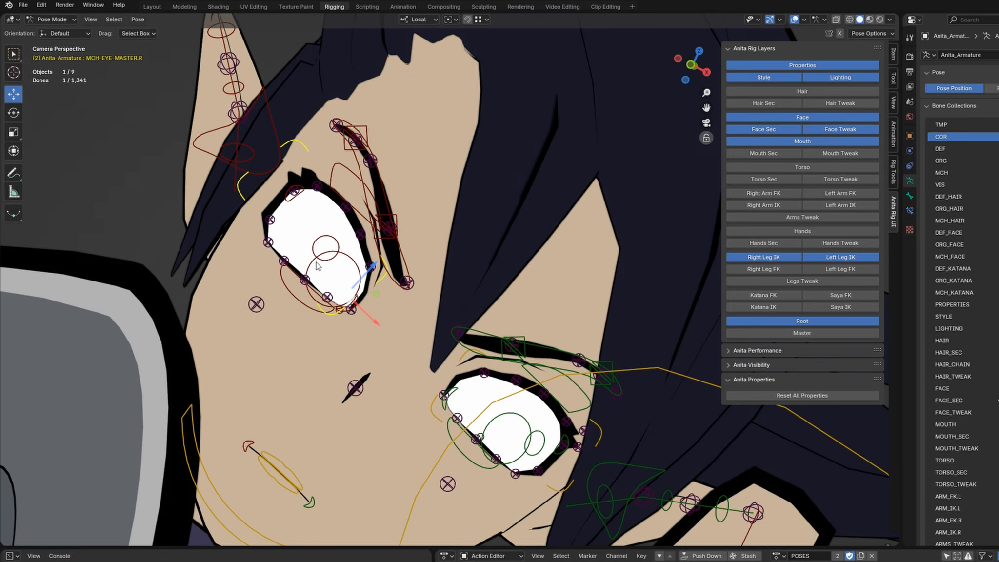
scroll(213, 282, up, 2)
click(218, 254)
key(g)
right_click(215, 257)
click(244, 281)
key(g)
click(234, 290)
- Move two more tweak controls along the outer edge of the right eye
click(216, 256)
key(g)
click(203, 263)
click(191, 228)
key(g)
click(182, 229)
- Select the nose tweak control and focus on the nose and mouth area
shift+middle_drag(327, 390, 450, 203)
click(458, 223)
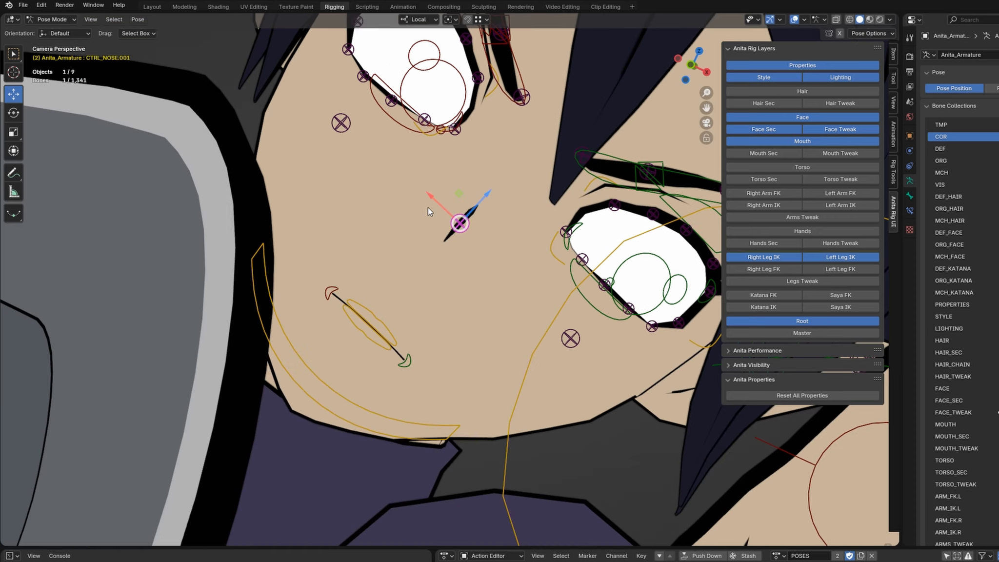
shift+middle_drag(441, 254, 399, 288)
scroll(339, 340, up, 2)
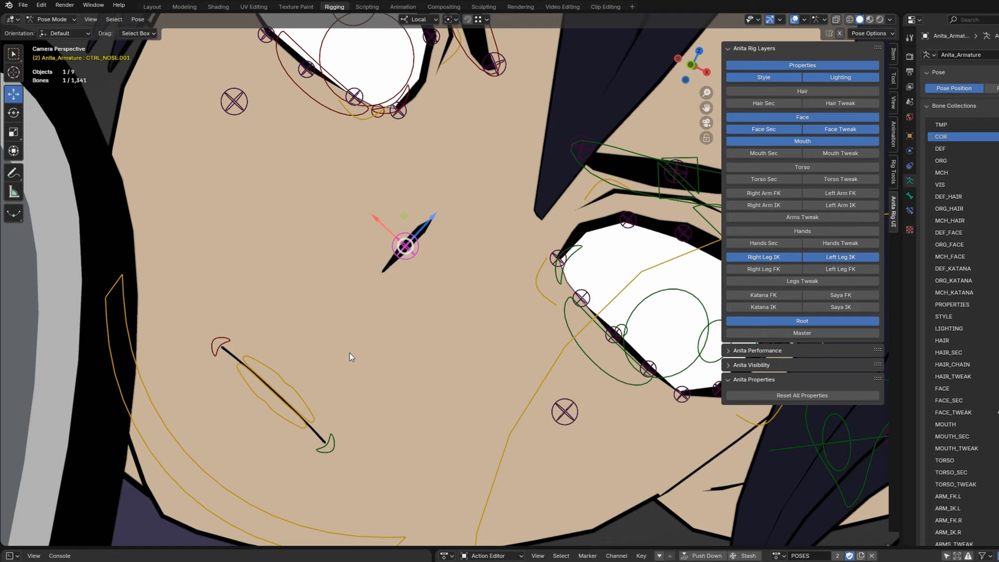
shift+middle_drag(349, 352, 391, 317)
- Try moving the middle lip control of the closed mouth
drag(250, 289, 313, 342)
click(312, 339)
key(g)
right_click(305, 383)
key(g)
right_click(305, 385)
- Try moving the right lip corner control and scaling the left lip corner control
click(263, 304)
key(g)
right_click(278, 297)
click(373, 399)
key(s)
right_click(407, 385)
- Try rotating the jaw control around its local X axis, and move it down along local Z to open the mouth
click(264, 307)
click(249, 435)
scroll(360, 316, down, 2)
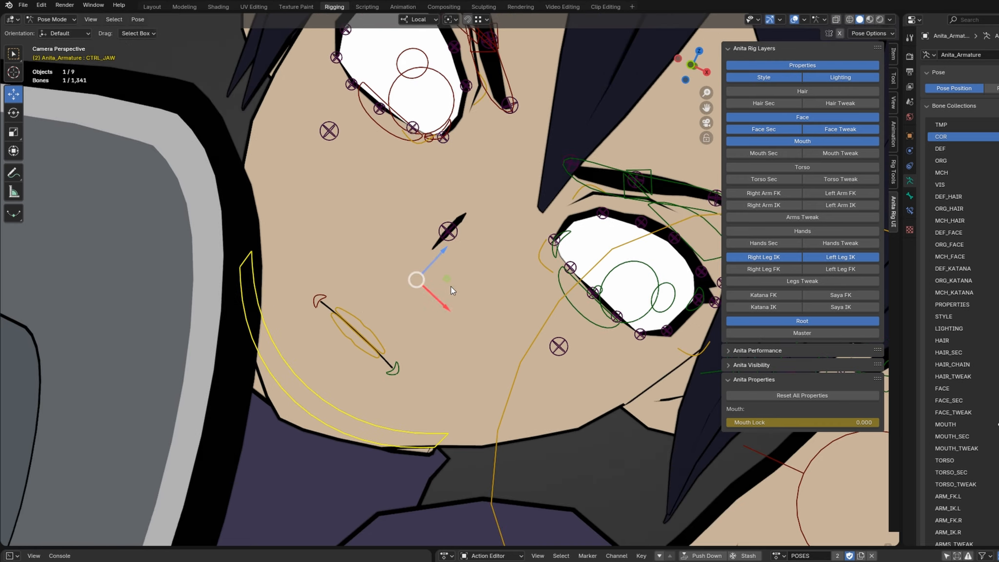
key(r)
key(x)
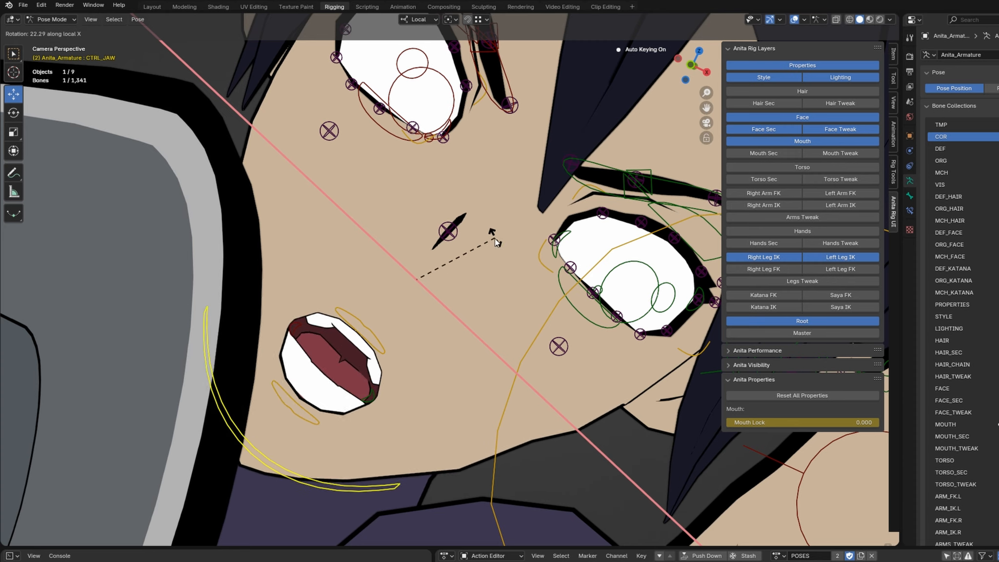
right_click(443, 248)
key(g)
key(z)
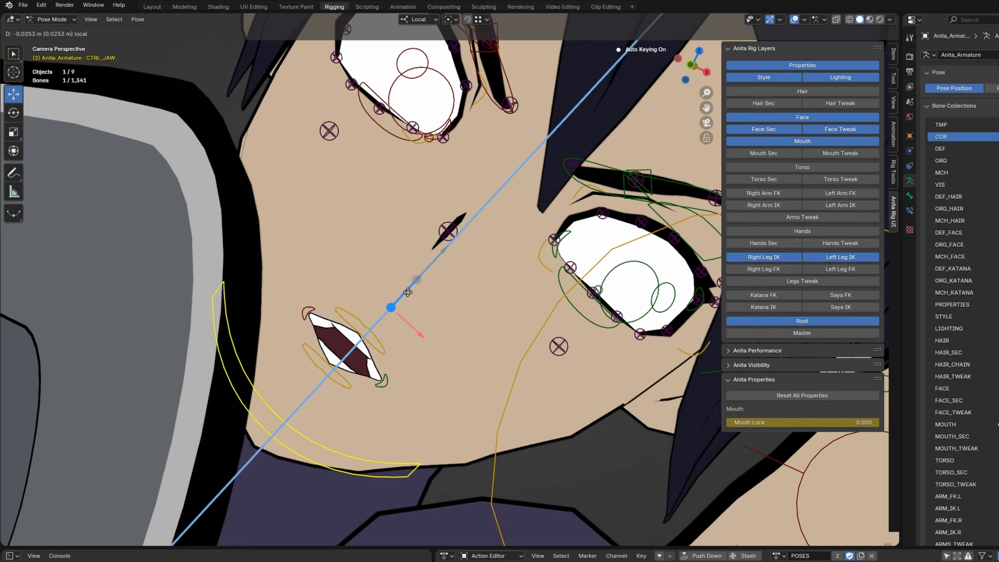
click(425, 284)
- Scale up the left and right lip corner controls to widen the corners of the open mouth
click(375, 383)
key(s)
click(318, 322)
click(315, 319)
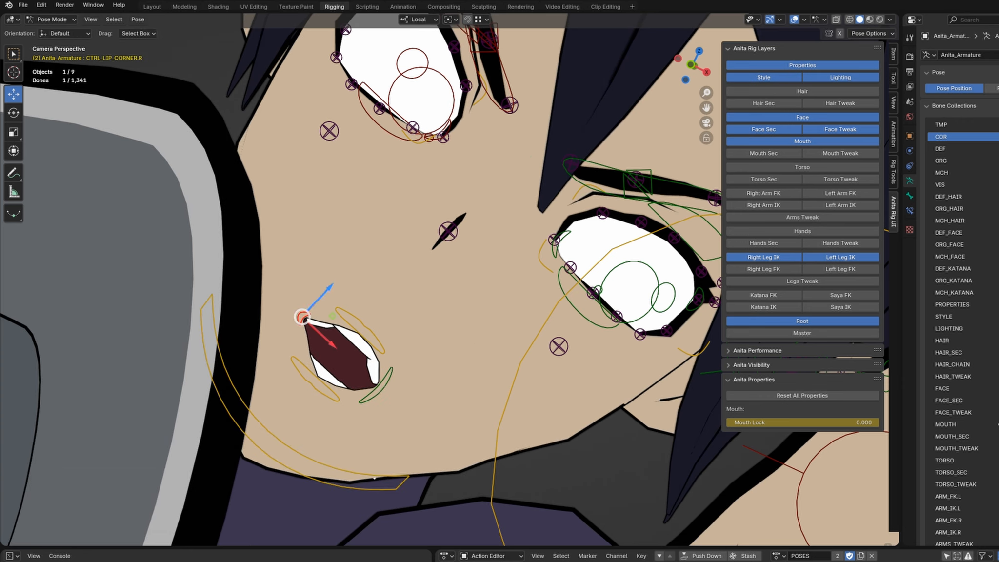
key(s)
click(471, 374)
- Rotate the jaw control around its local X axis with the mouth corners widened
click(345, 401)
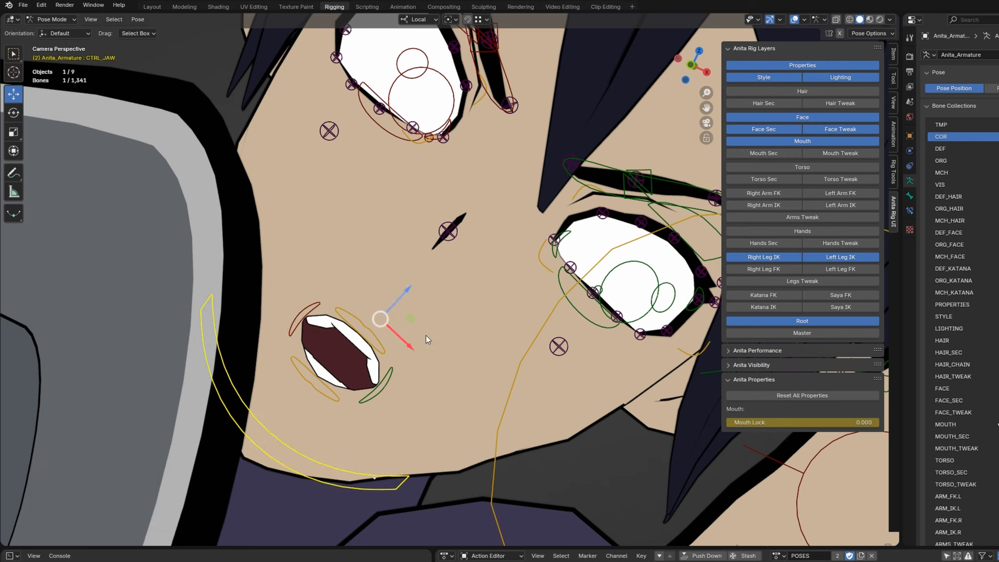
key(r)
key(x)
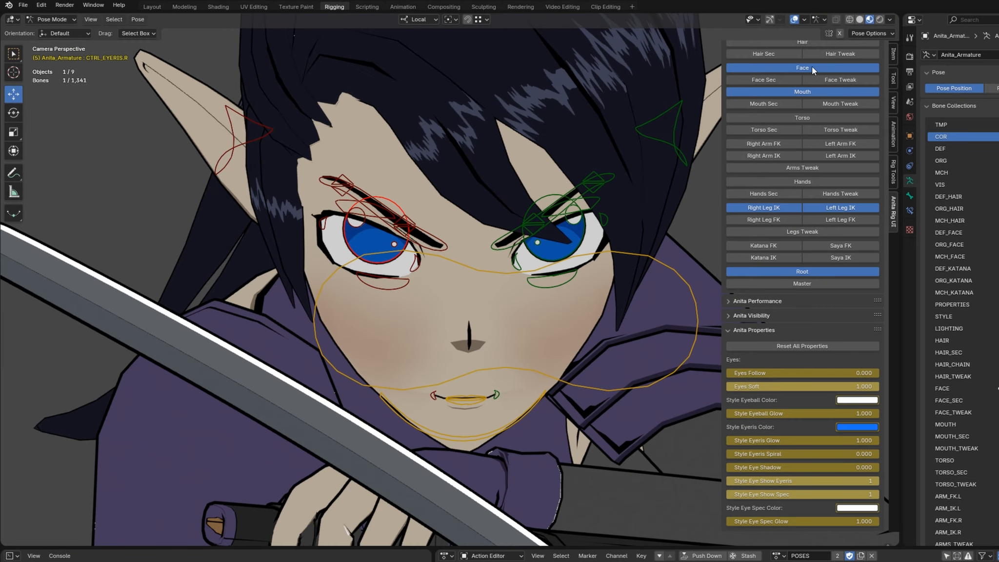
- Set Style Eye Shadow to 1.000 in the eye properties and make the Mask visible on the character
click(496, 275)
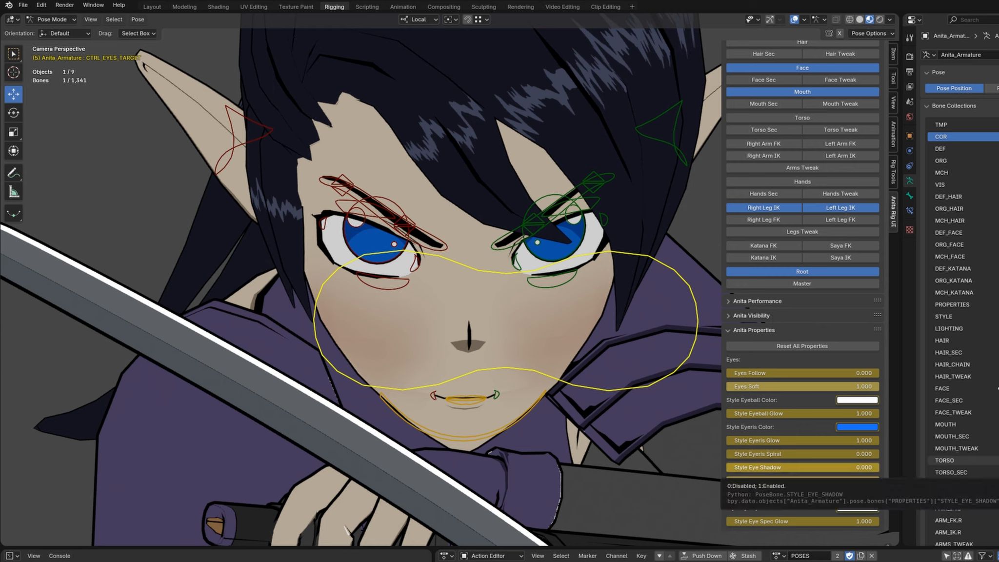
drag(734, 467, 873, 467)
click(751, 316)
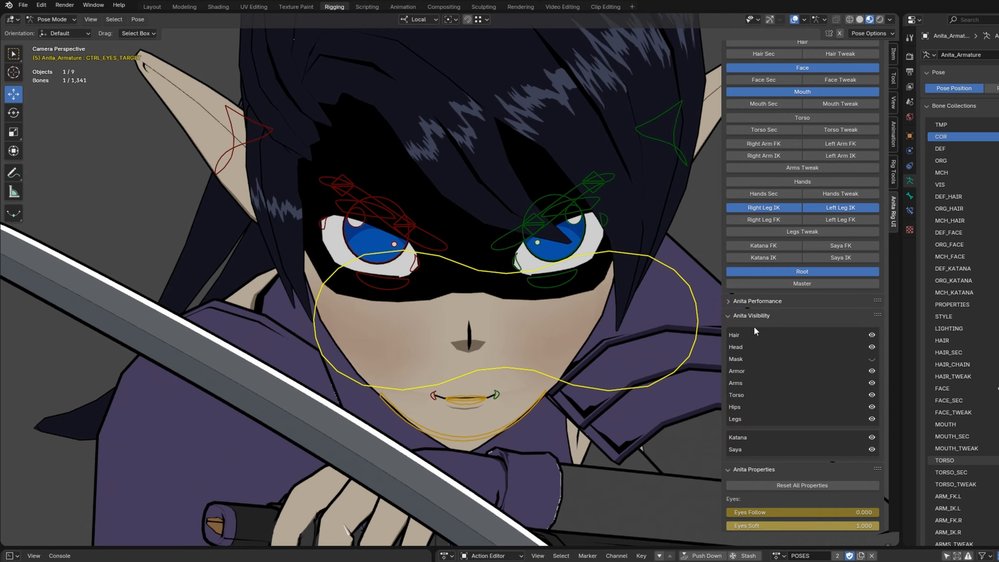
click(872, 358)
click(731, 315)
scroll(496, 269, up, 2)
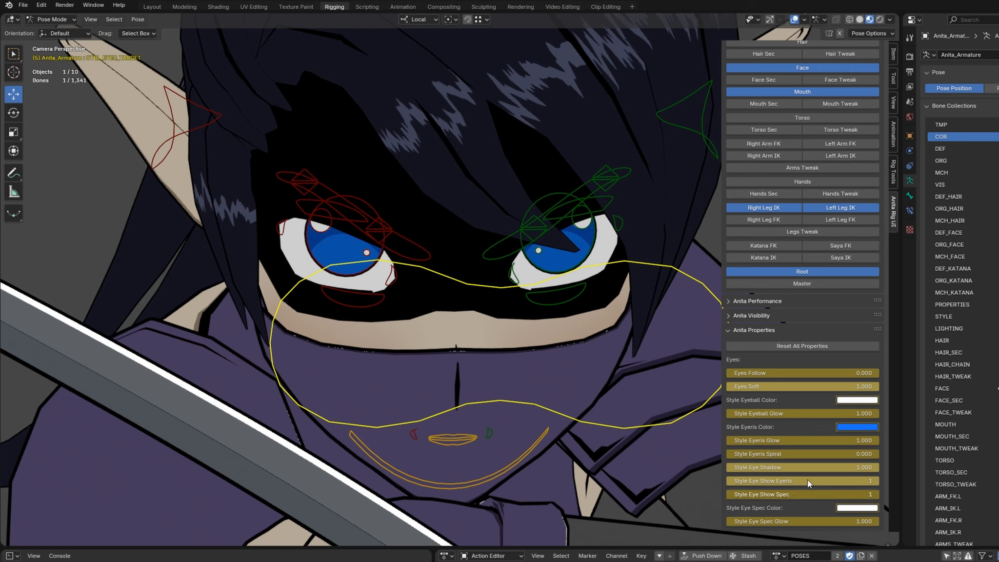
- Set Style Eye Show Eyeris and Style Eye Show Spec to 0 and turn Style Eyeball Color black
drag(822, 481, 749, 495)
click(857, 400)
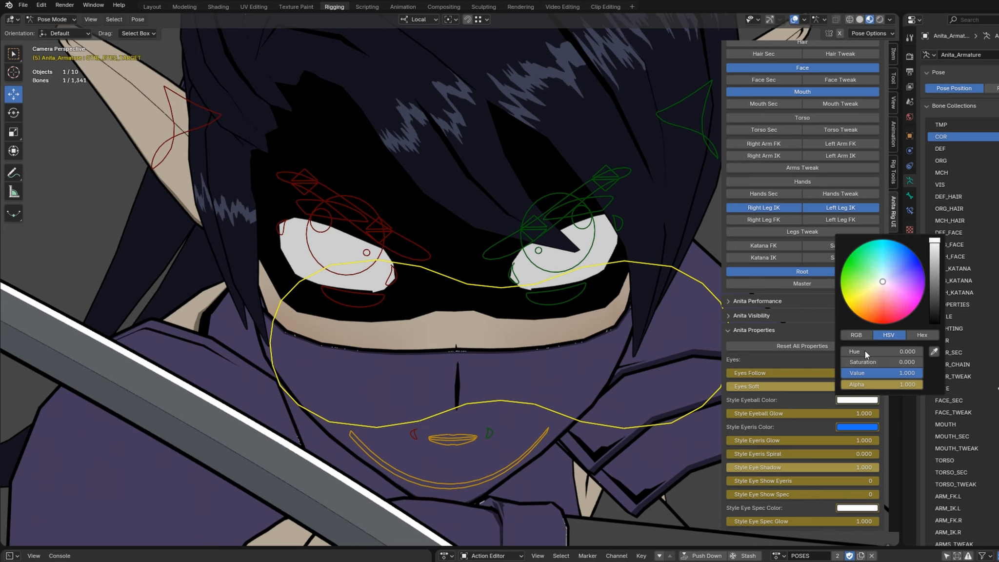
drag(934, 252, 938, 328)
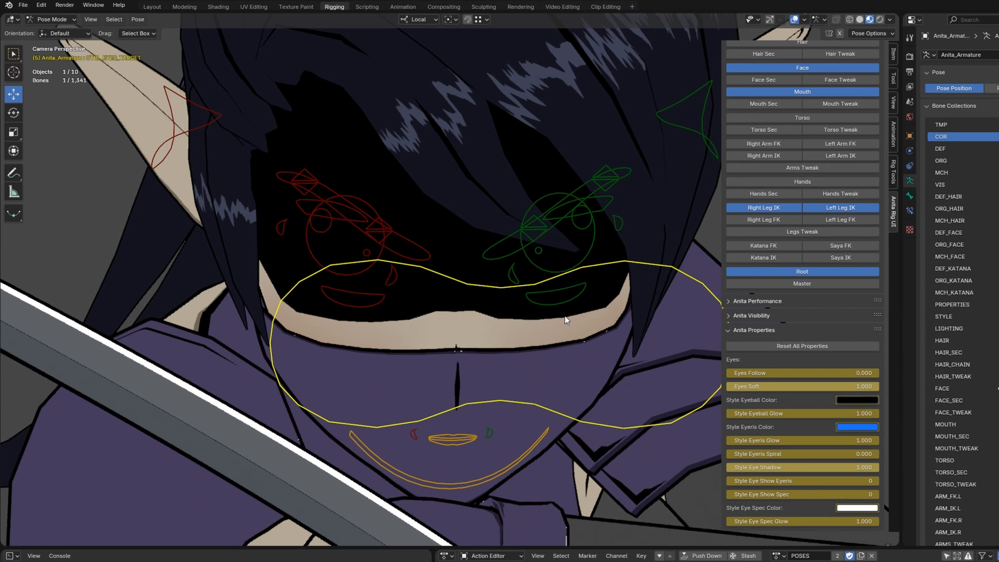
- Hide the viewport overlays and play the animation
click(794, 20)
key(space)
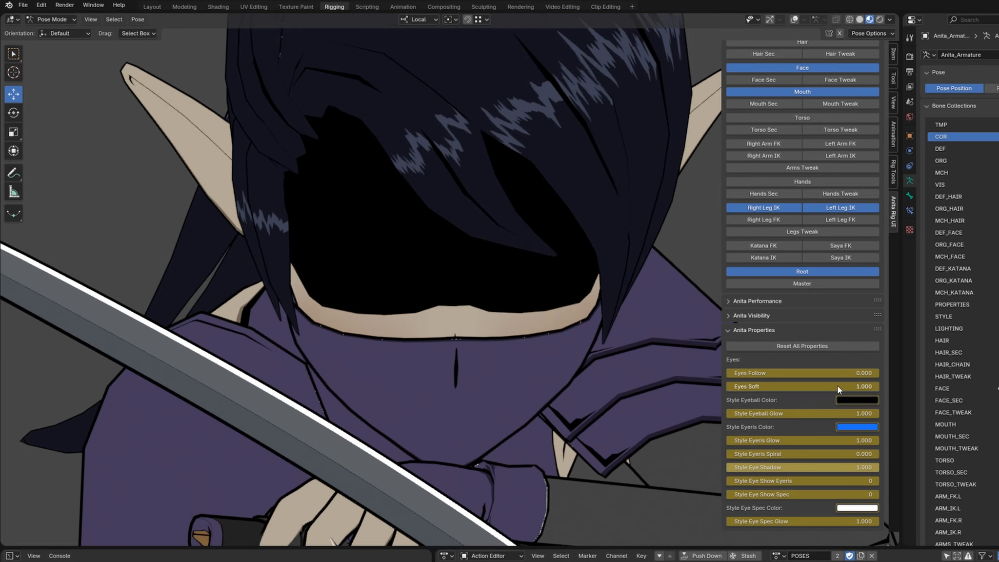
- Change Style Eyeball Color to a full-value red and raise Style Eyeball Glow to about 2.290
click(850, 399)
drag(929, 261, 934, 241)
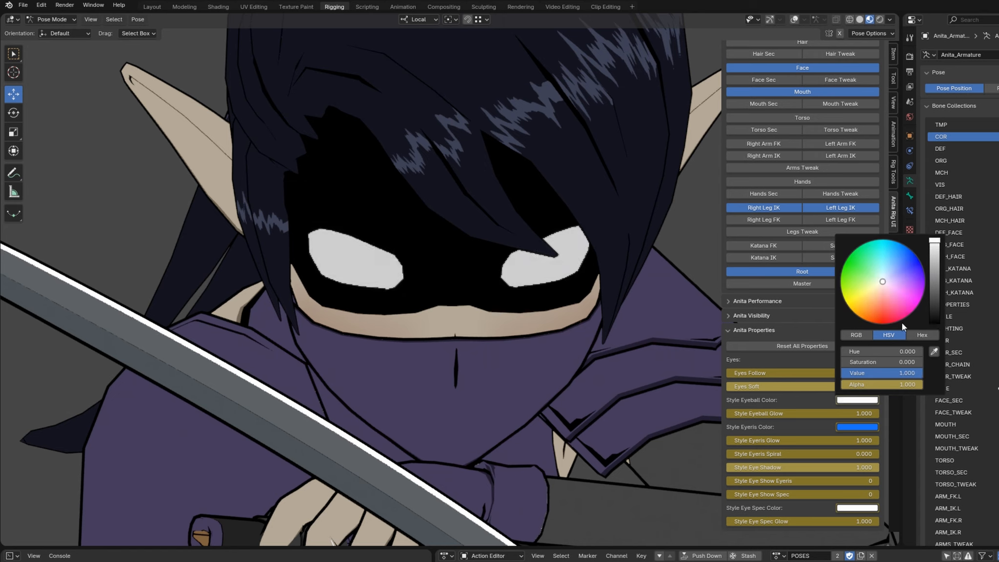
drag(883, 318, 881, 323)
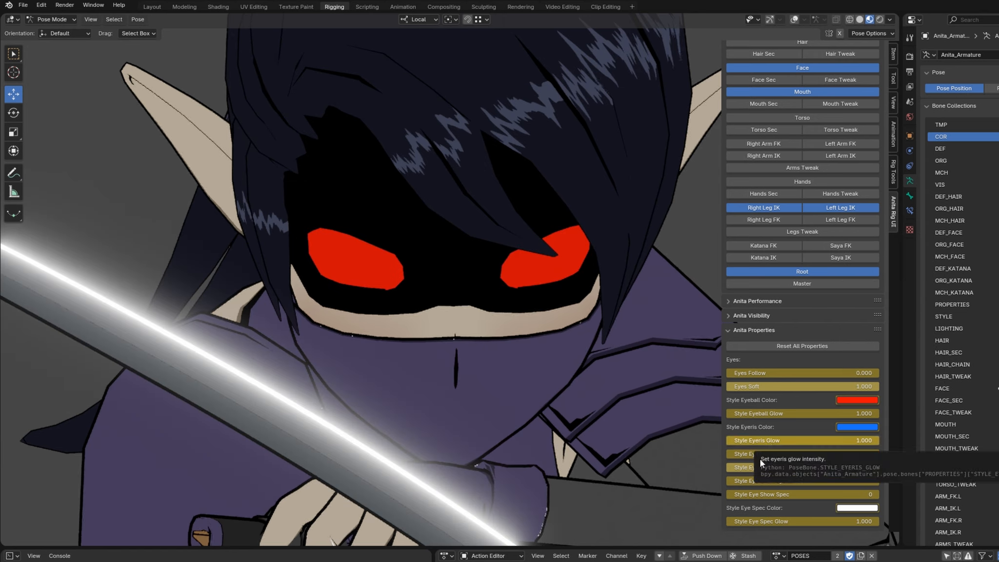
drag(791, 413, 831, 413)
- Set Style Eyeball Color back to black and increase Style Eyeris Spiral
click(856, 400)
drag(935, 304, 935, 322)
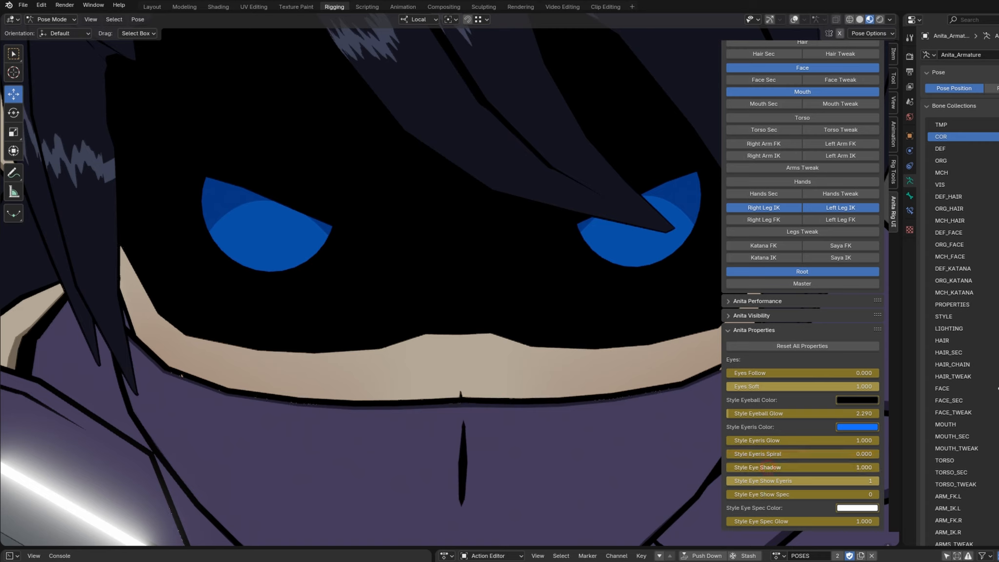
drag(773, 453, 926, 454)
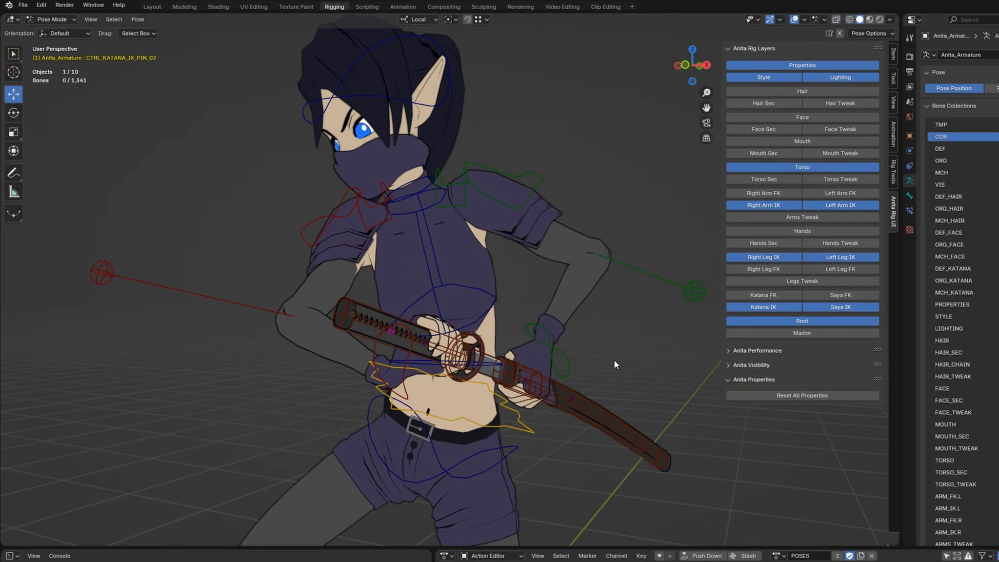
- Select the katana IK control and the saya control to examine the Katana properties
middle_drag(618, 373, 594, 367)
shift+middle_drag(661, 402, 584, 378)
middle_drag(240, 339, 250, 266)
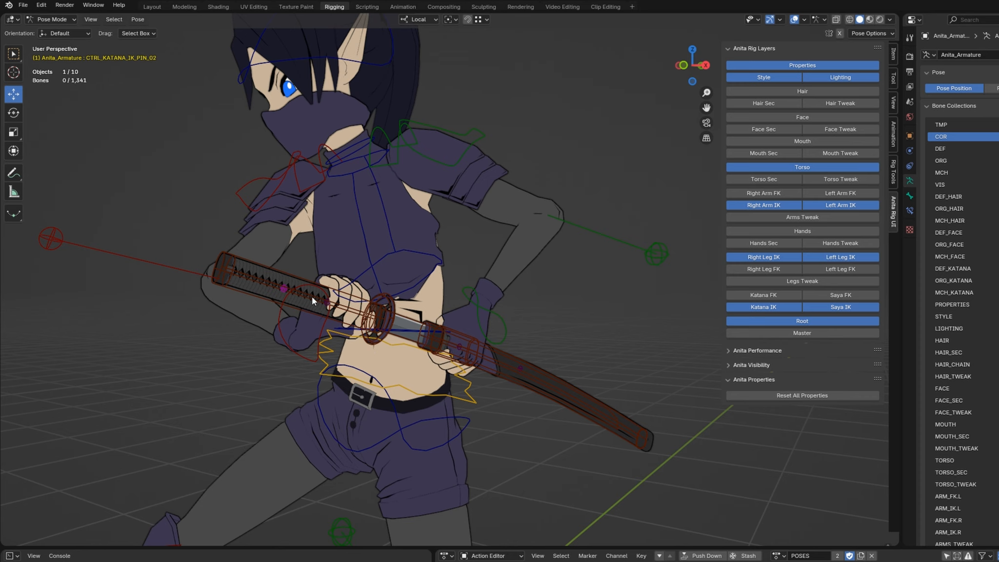
click(569, 381)
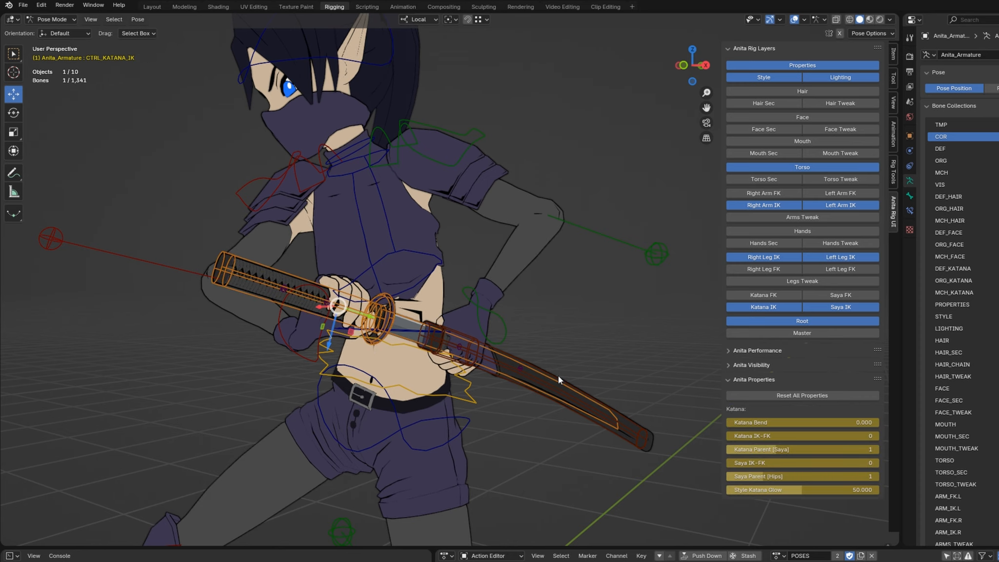
click(558, 377)
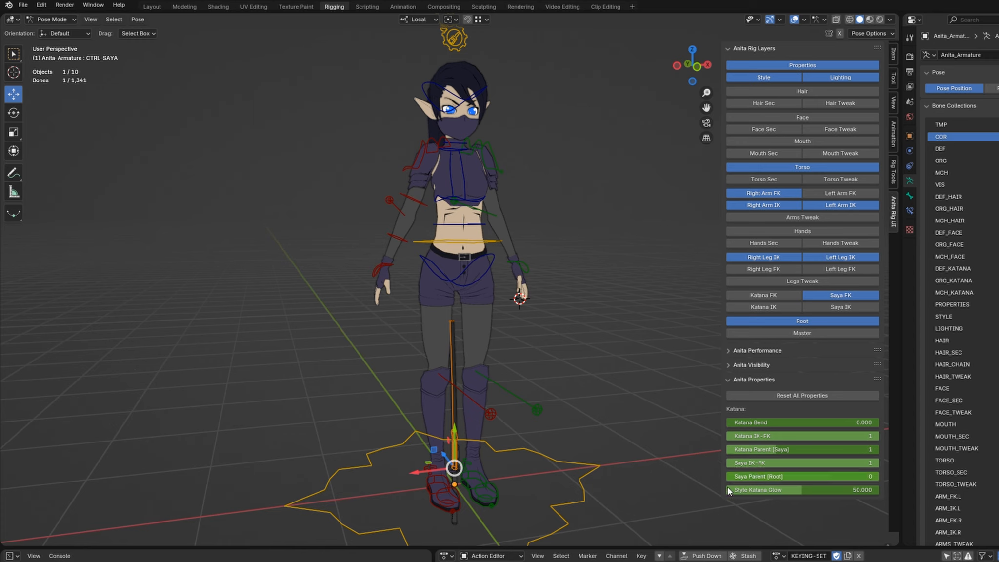
- Try moving the root, hips and torso controls while the saya is parented to Root
click(565, 464)
key(g)
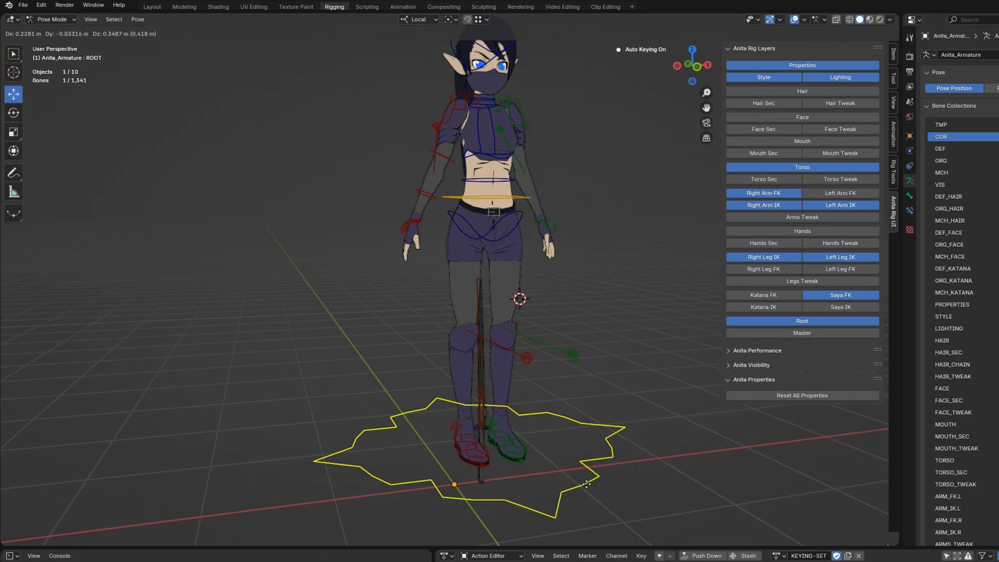
right_click(557, 388)
click(479, 282)
key(g)
right_click(488, 290)
click(474, 242)
key(g)
right_click(508, 320)
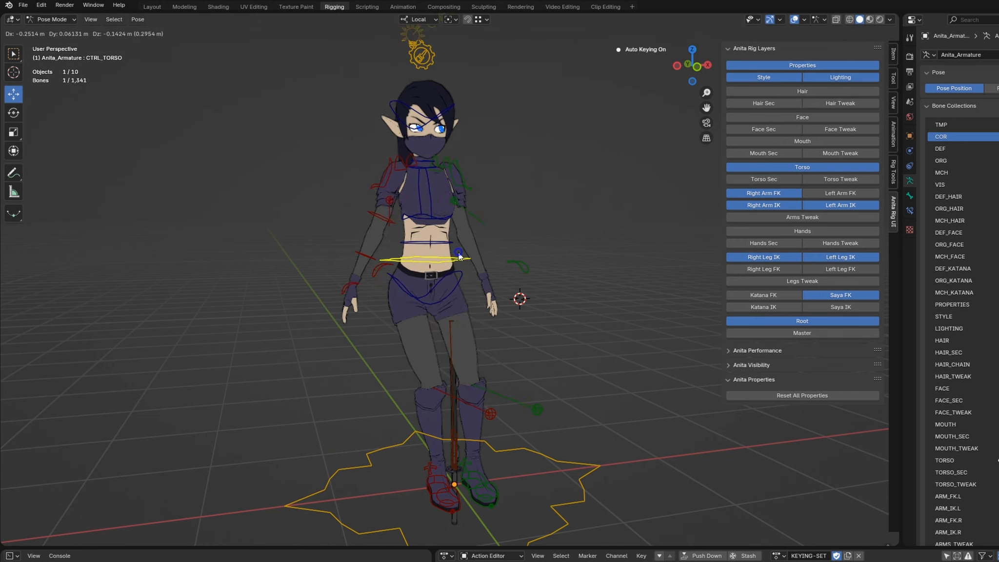
- Set Saya Parent to 1 (Hips) and try rotating the hips control to test the parenting
click(452, 323)
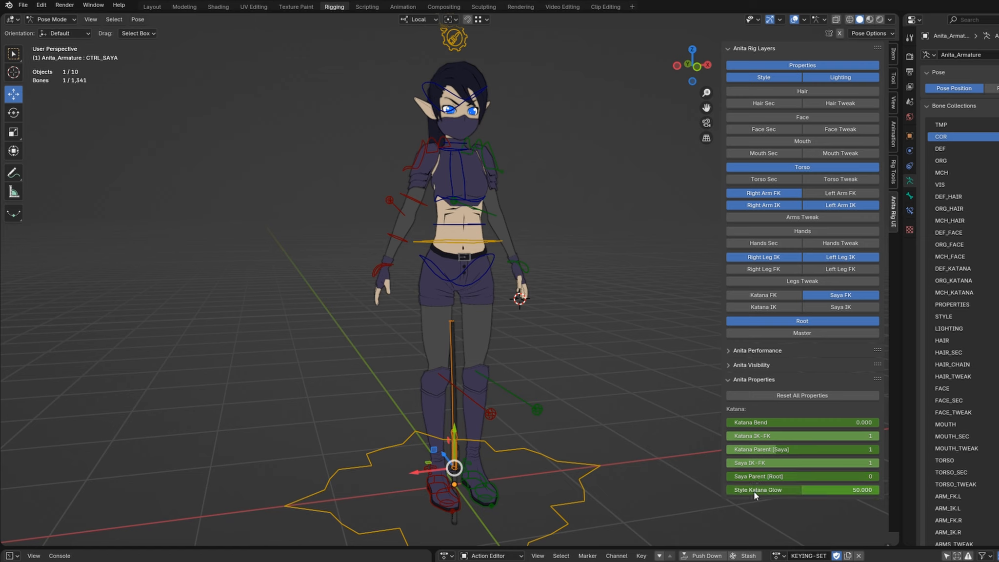
drag(782, 476, 810, 477)
click(492, 252)
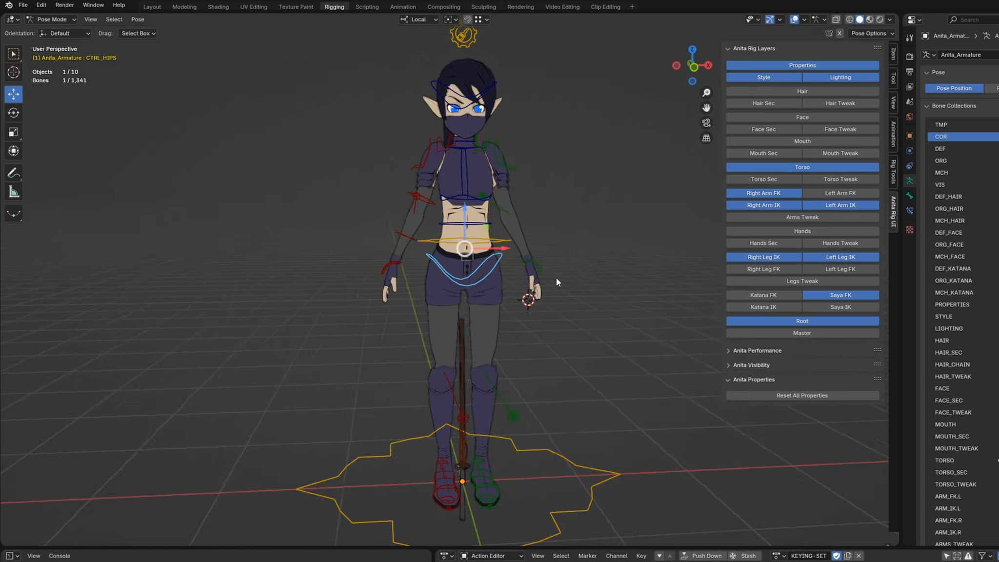
key(r)
right_click(493, 346)
- Move the saya control up beside the character's left hip, about 0.33 m along X and 1.39 m along Z
click(464, 352)
middle_drag(520, 358, 503, 363)
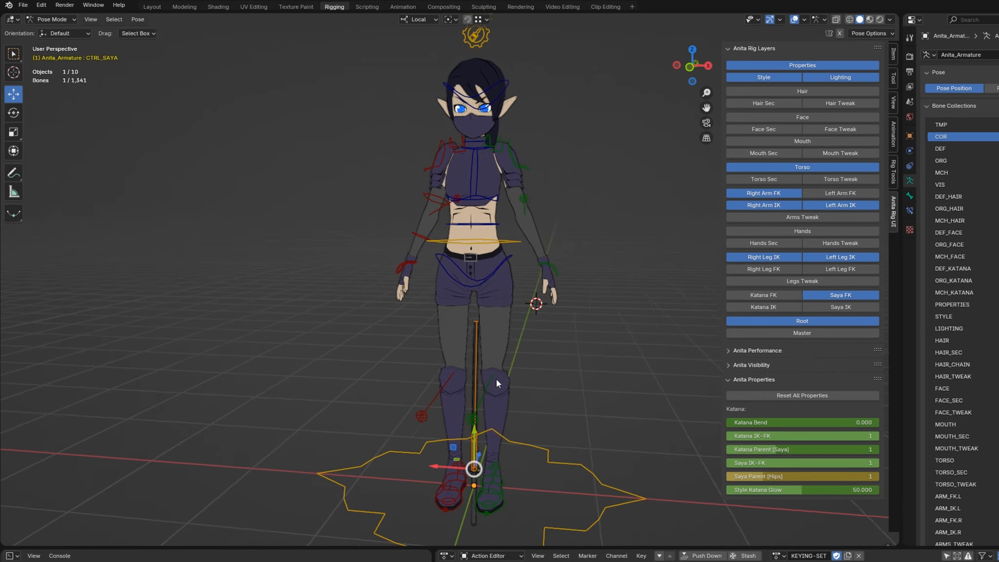
key(KP_1)
key(g)
click(597, 294)
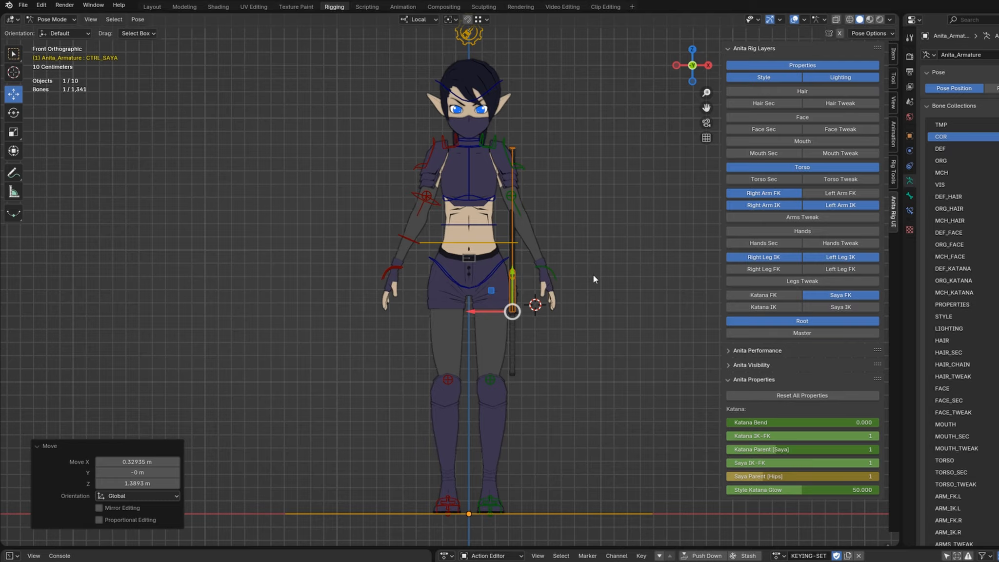
- Tilt the saya control in side view and reposition it so the sheathed sword hangs at the left hip
key(KP_3)
key(r)
click(474, 409)
key(g)
click(460, 347)
middle_drag(460, 346, 542, 353)
scroll(556, 299, up, 3)
key(g)
click(545, 299)
- Try a trackball rotation of the hips control with the saya placed at the left hip
click(509, 298)
middle_drag(509, 298, 529, 296)
key(r)
key(r)
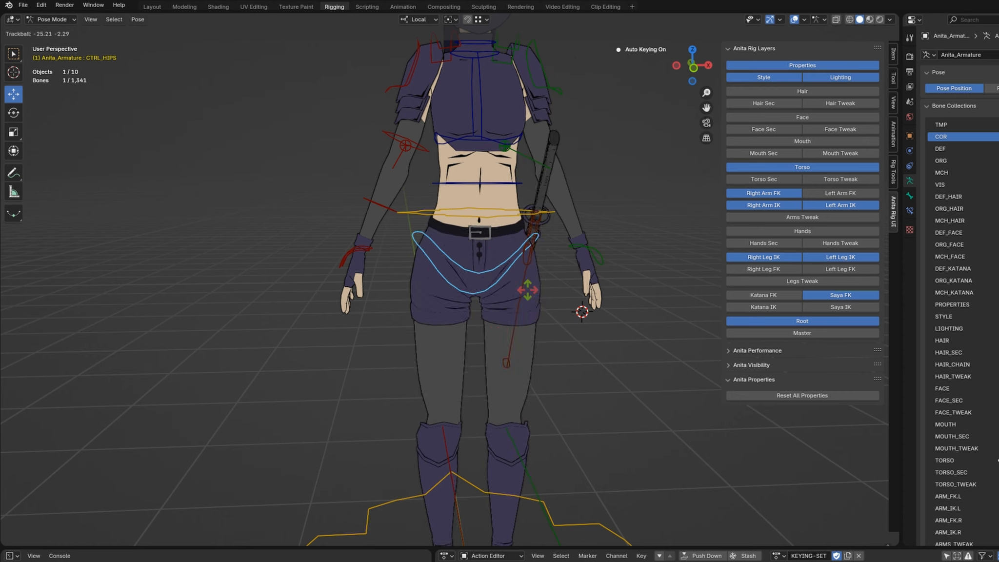
right_click(583, 308)
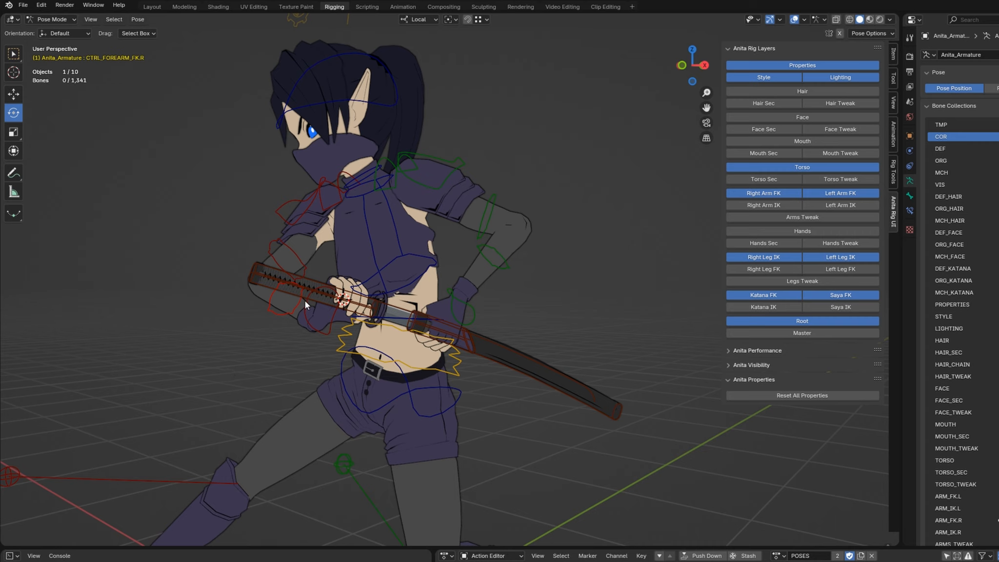
- Try a trackball rotation of the right hand FK control while it holds the katana
click(325, 311)
key(r)
key(r)
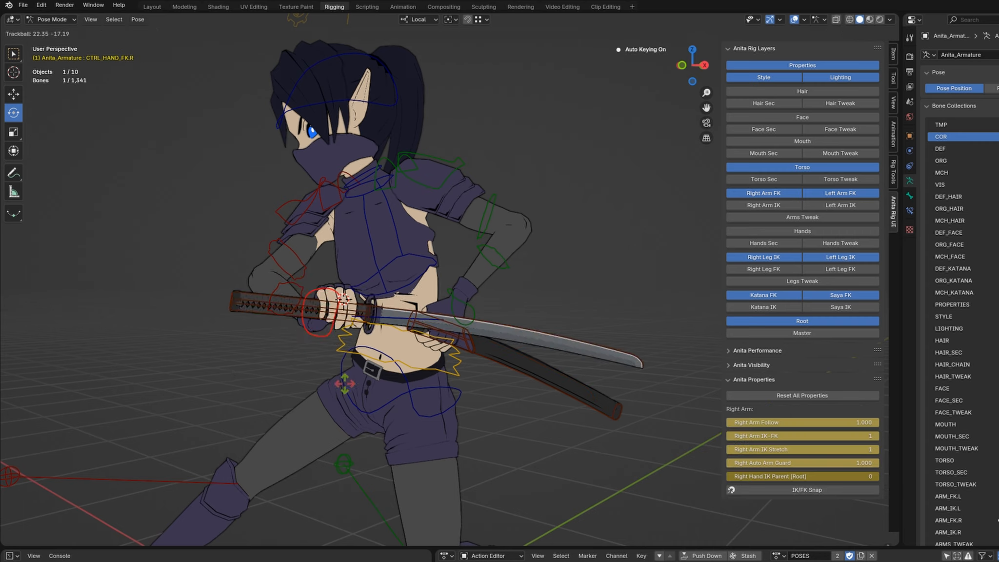
right_click(308, 314)
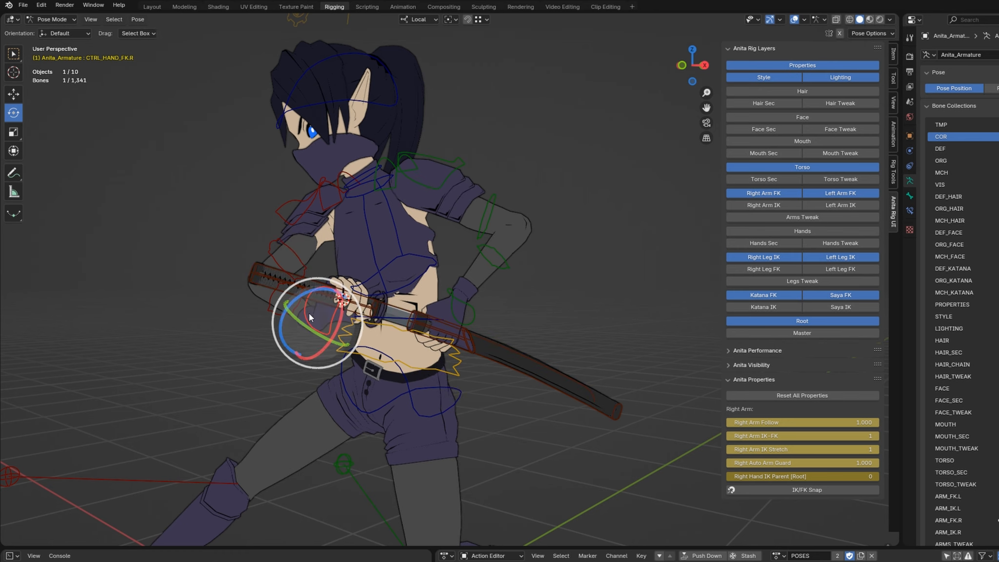
- Try moving the katana FK control while it is parented to the right hand
click(319, 288)
middle_drag(464, 348, 487, 361)
key(g)
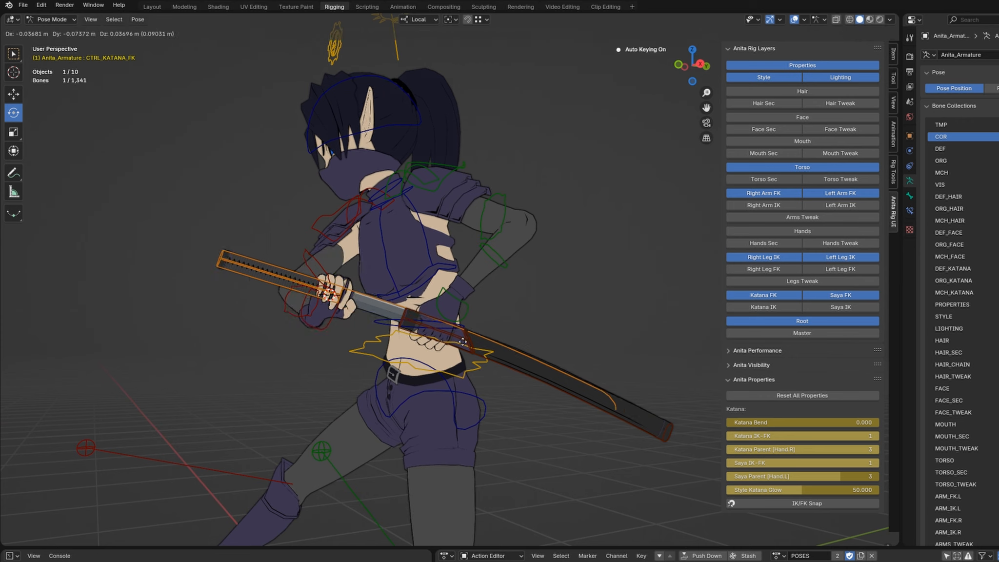
right_click(259, 278)
middle_drag(308, 363, 538, 422)
click(521, 425)
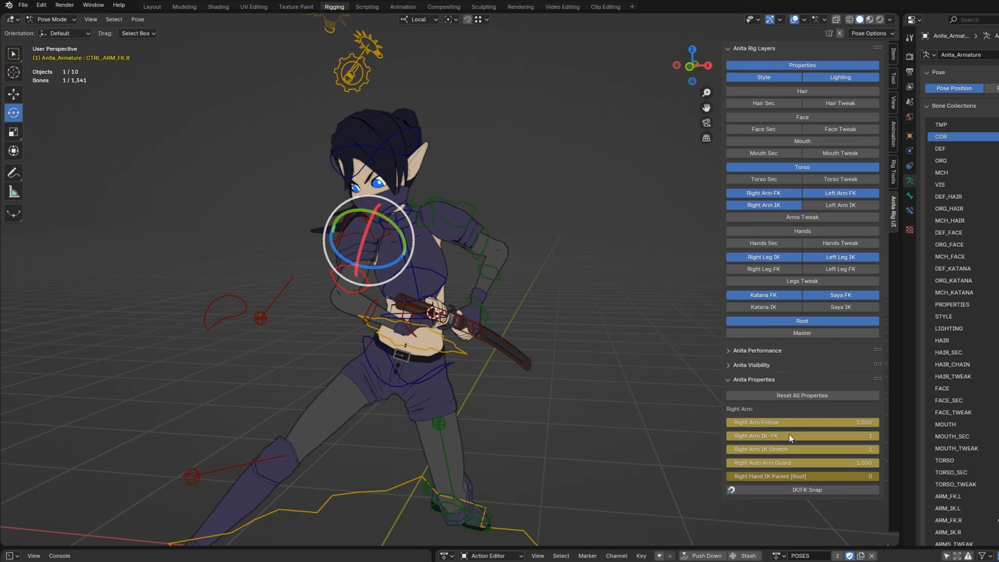
- Select the right hand IK control and match the right arm's IK controls to the FK pose with IK/FK Snap
mouse_move(798, 435)
mouse_down()
mouse_move(781, 435)
mouse_move(799, 436)
mouse_up()
middle_drag(419, 346, 380, 341)
scroll(240, 313, up, 2)
click(116, 317)
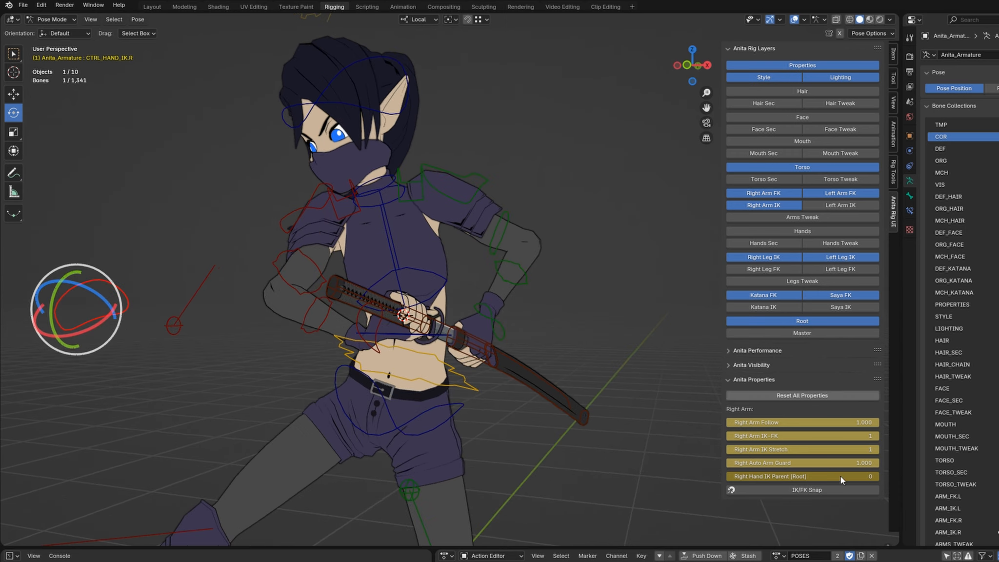
click(803, 489)
middle_drag(227, 377, 266, 382)
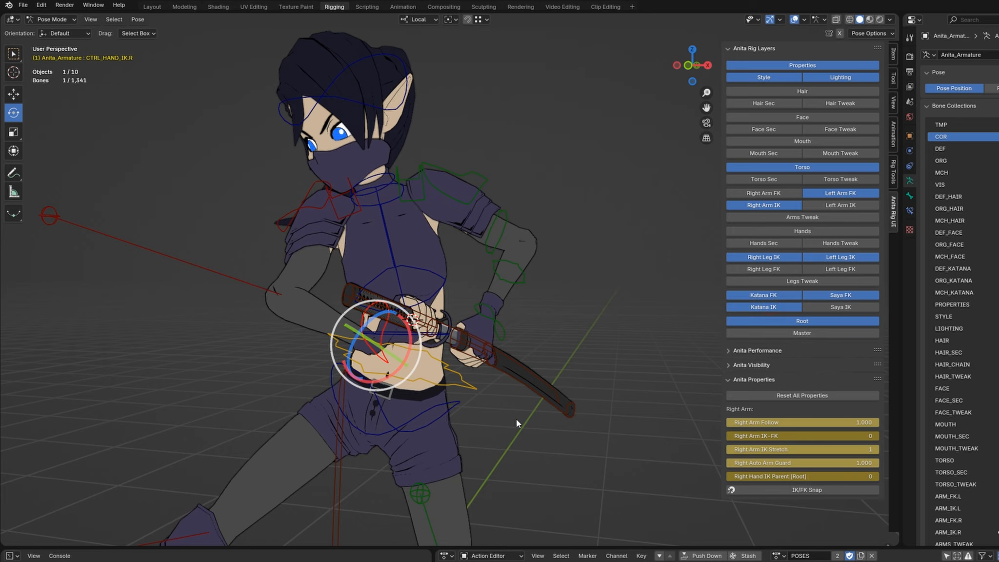
- Select the katana IK control standing on the floor and match it to the katana's FK pose with IK/FK Snap
scroll(516, 418, down, 2)
shift+middle_drag(516, 419, 493, 293)
click(423, 366)
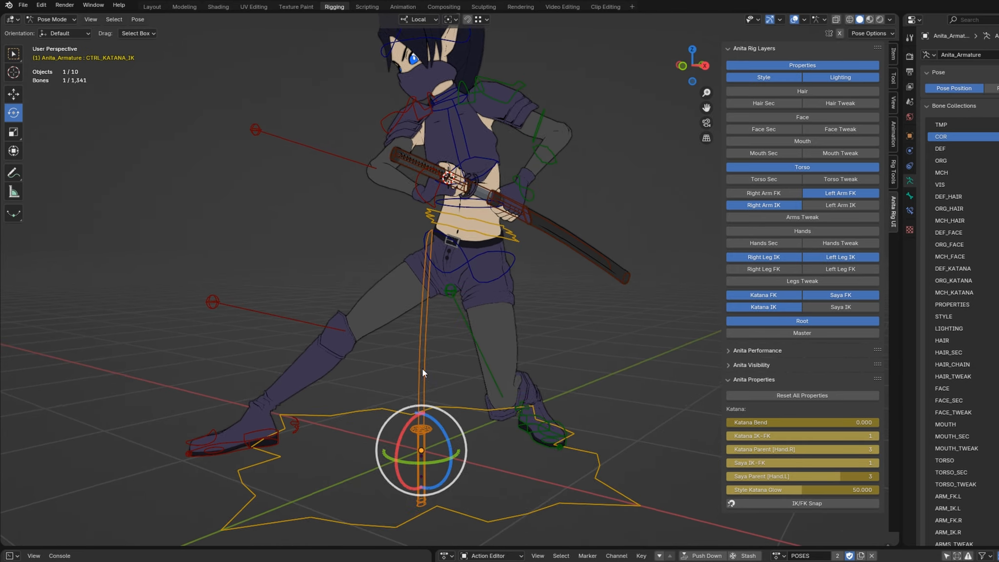
shift+middle_drag(422, 368, 403, 388)
scroll(413, 427, up, 2)
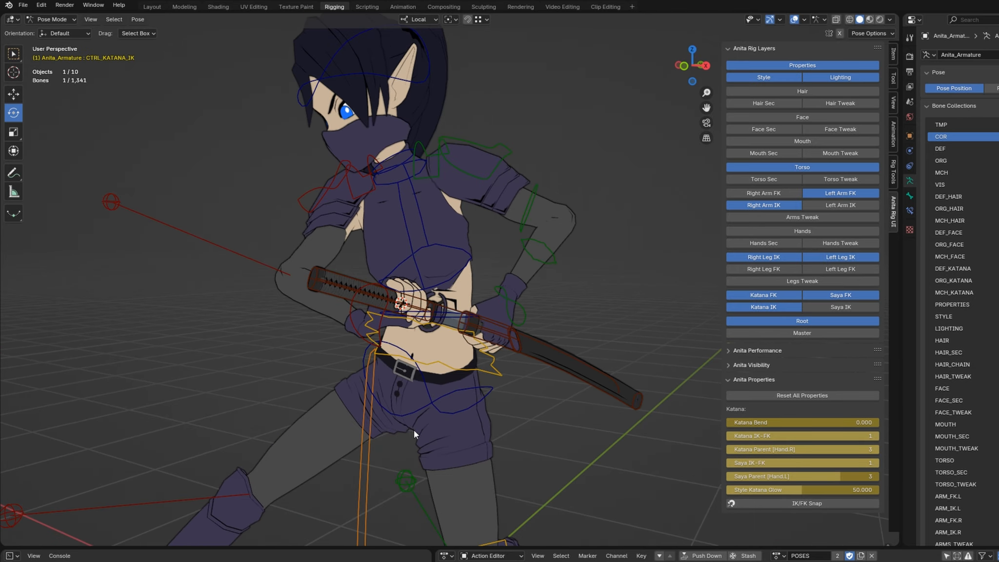
click(800, 503)
middle_drag(483, 317, 417, 306)
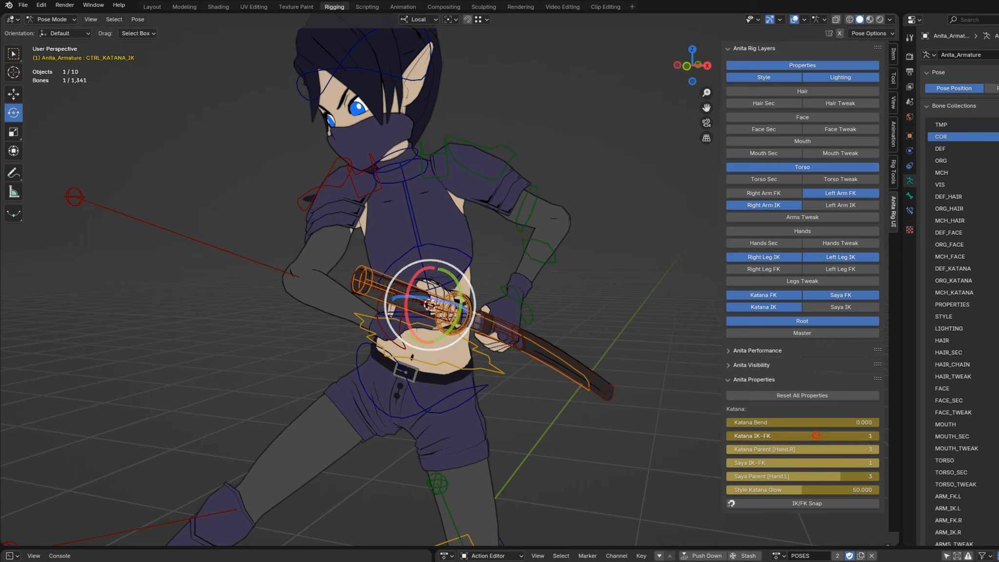
- Set Katana IK-FK to 0 and clear the katana FK control's rotation and location
drag(809, 435, 223, 445)
middle_drag(474, 326, 456, 329)
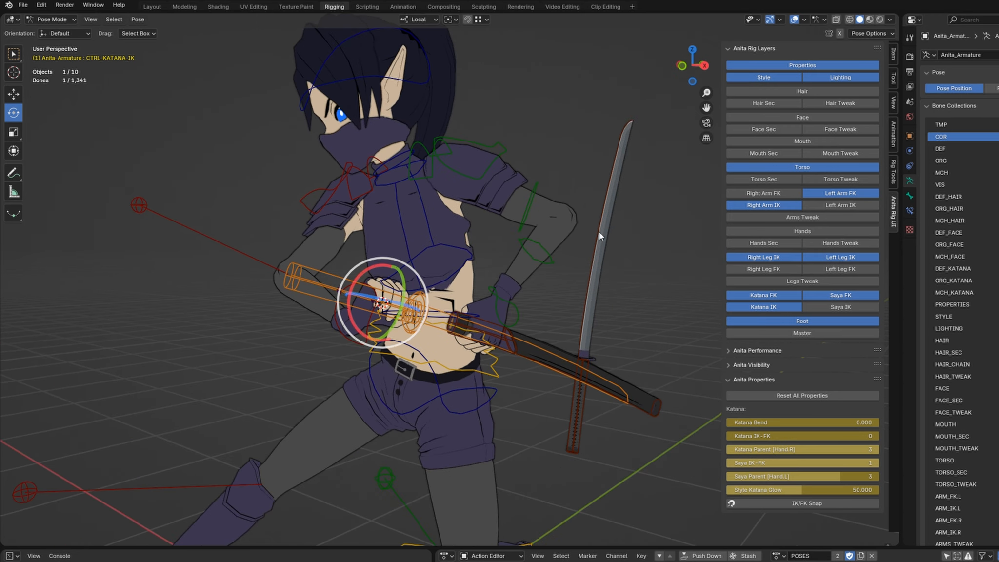
click(599, 228)
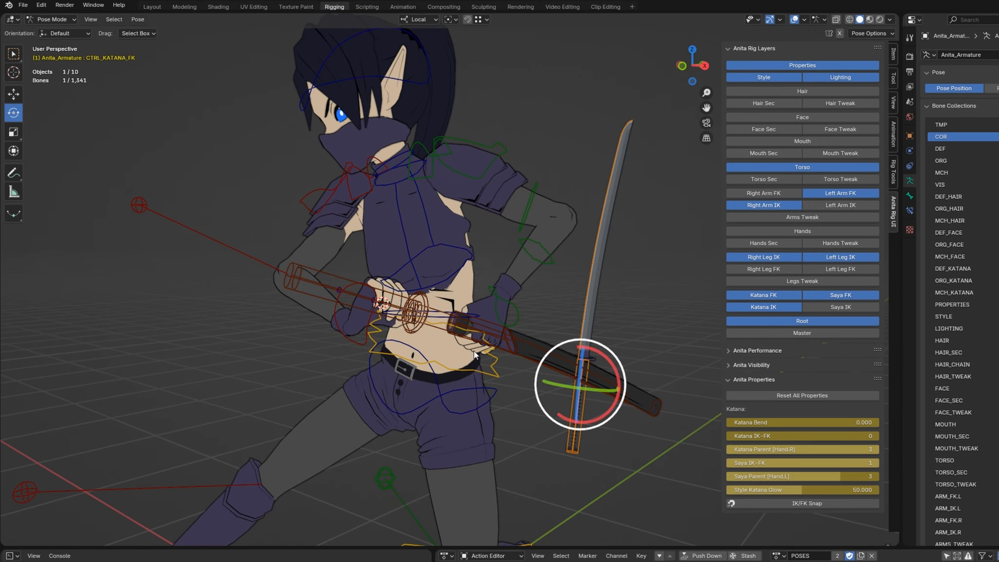
middle_drag(336, 282, 348, 295)
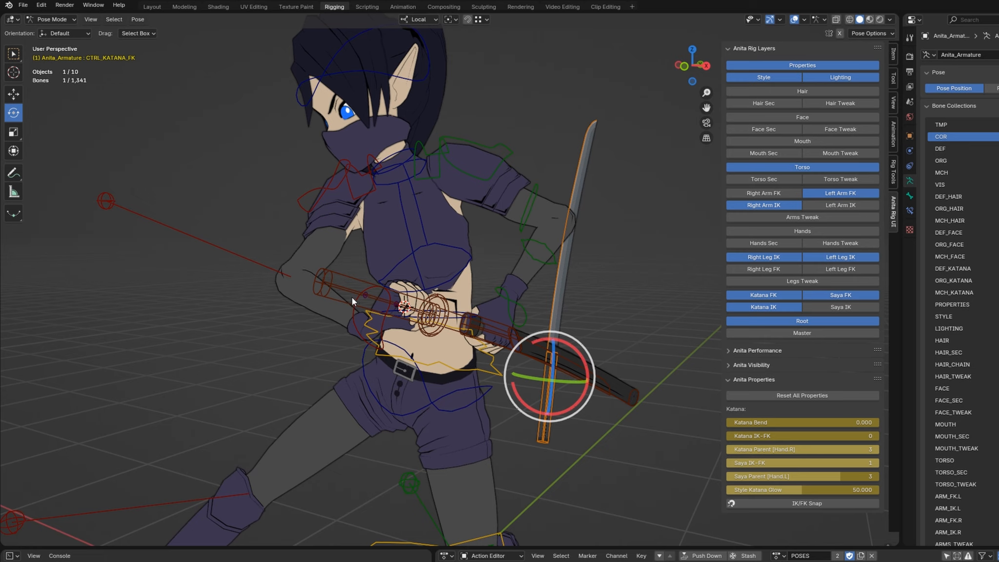
key(alt+r)
key(alt+g)
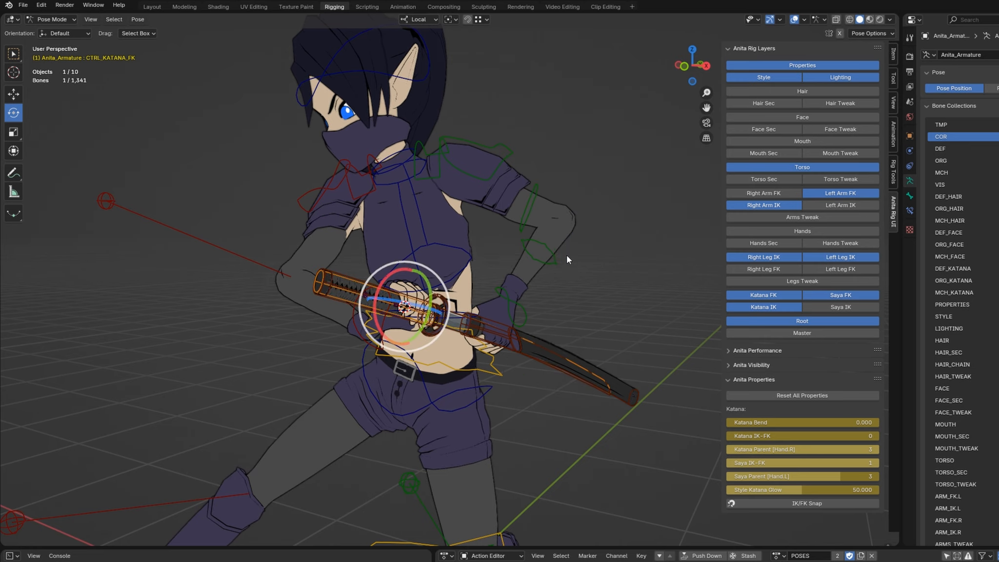
click(623, 262)
mouse_move(471, 323)
middle_down()
mouse_move(535, 326)
mouse_move(459, 326)
middle_up()
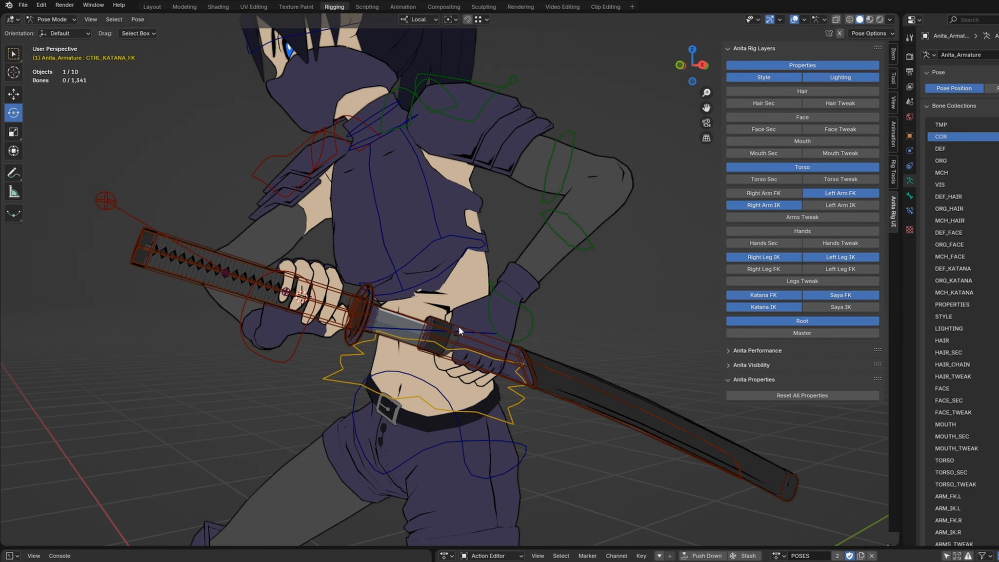
- Hide the Katana FK layer and try moving the right hand IK control and the katana IK control separately
scroll(232, 278, up, 3)
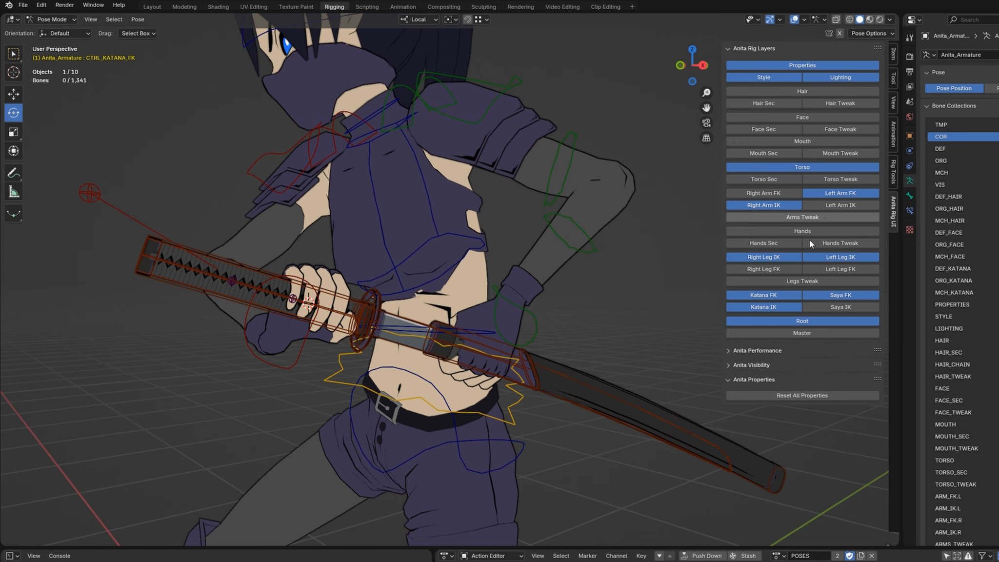
click(767, 307)
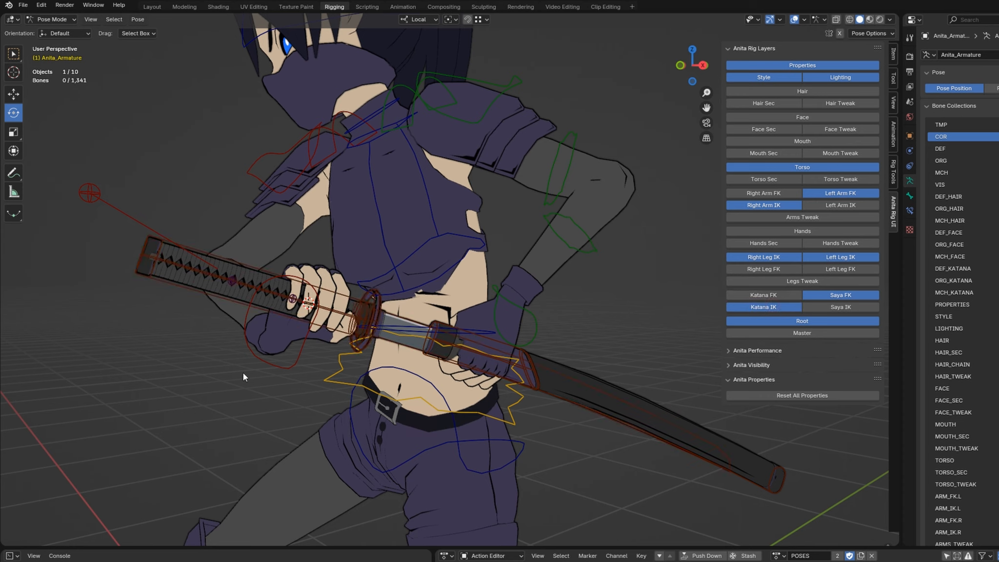
middle_drag(214, 292, 354, 335)
click(327, 320)
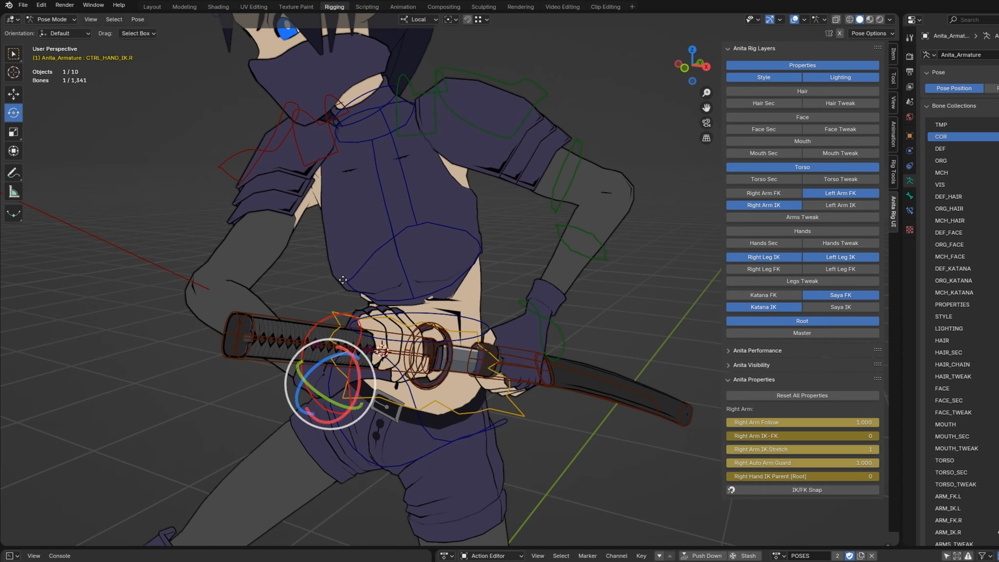
key(g)
right_click(261, 330)
click(351, 330)
key(g)
right_click(332, 324)
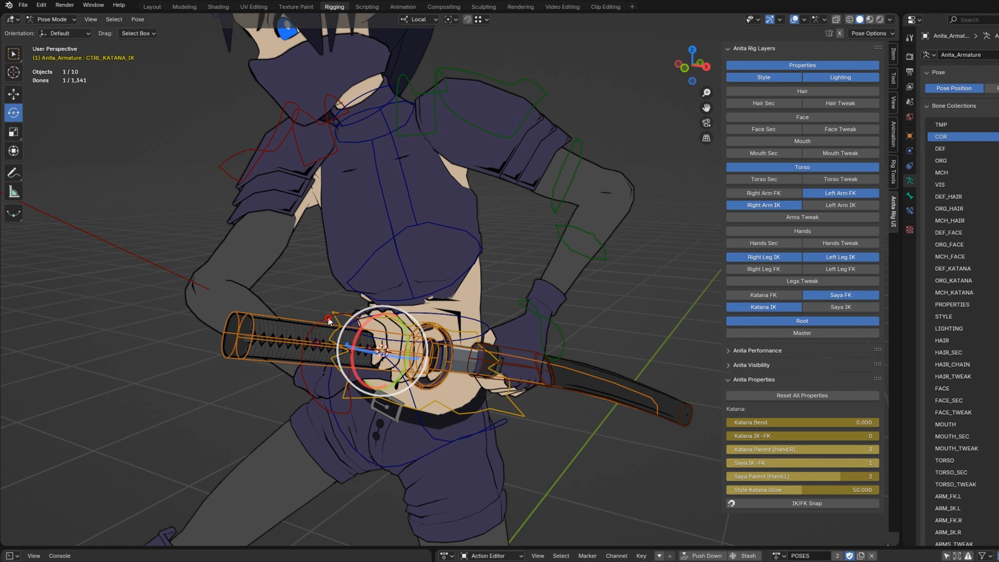
- Select the right hand IK control and set Right Hand IK Parent to 6 (Katana_IK)
click(328, 319)
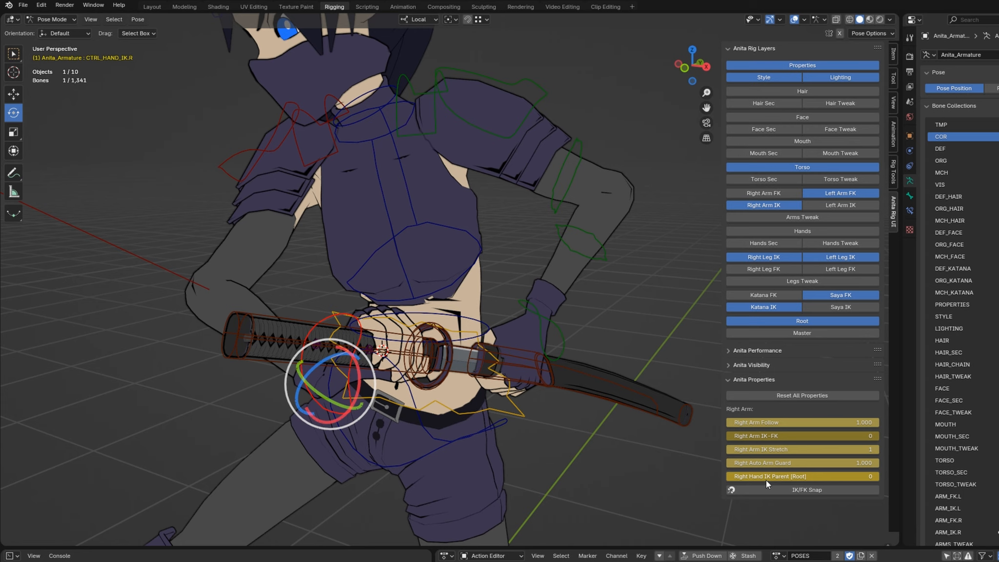
drag(765, 479, 895, 477)
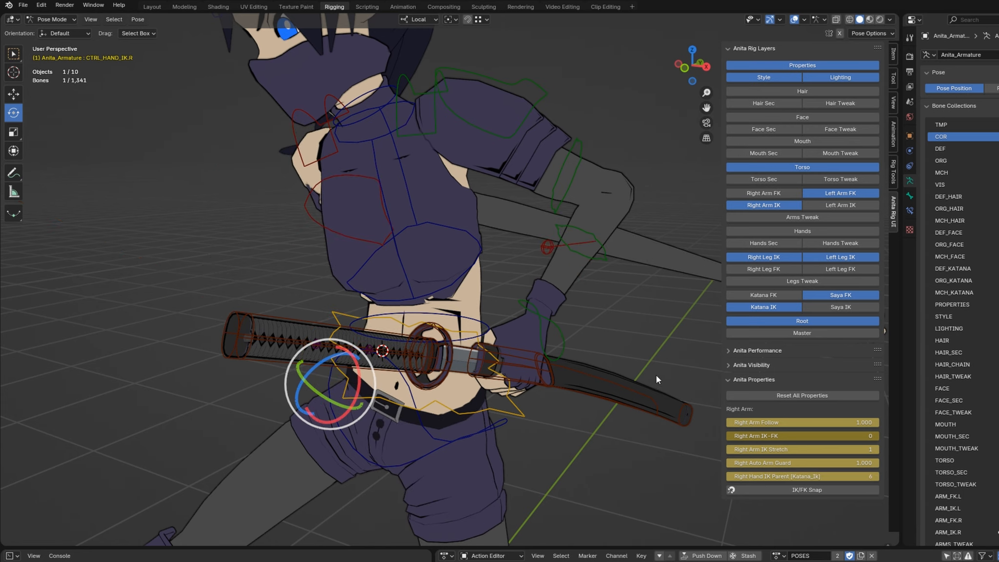
scroll(654, 375, down, 3)
middle_drag(561, 362, 628, 319)
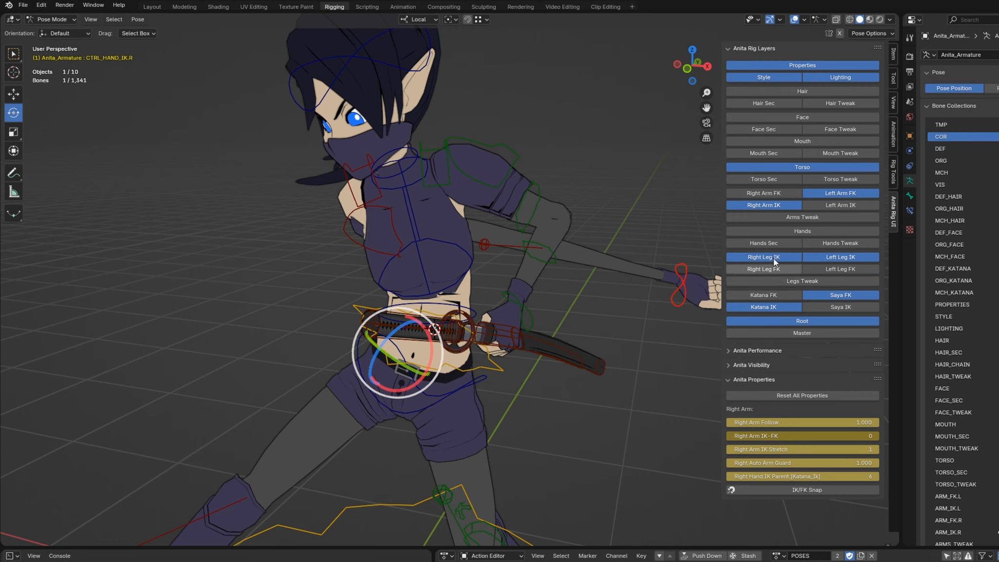
- Match the right arm's IK controls to the FK pose with IK/FK Snap, showing the Right Arm FK layer only for the snap
click(767, 192)
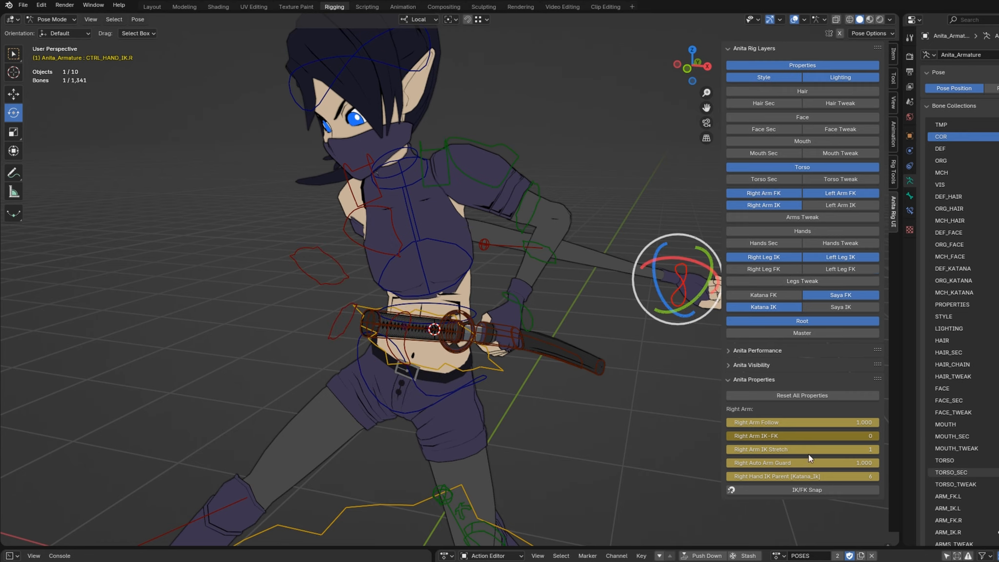
click(789, 487)
middle_drag(429, 322, 407, 307)
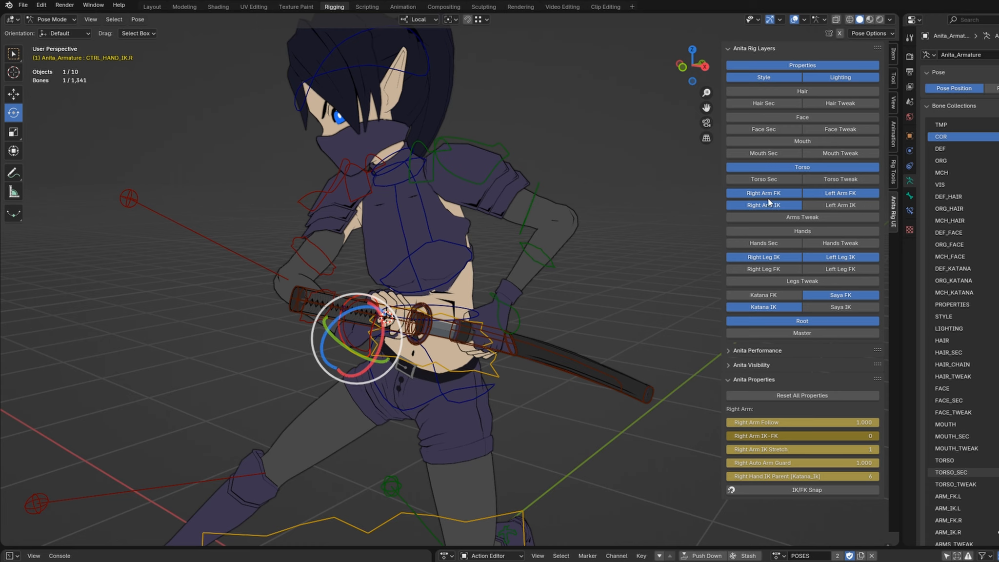
click(765, 194)
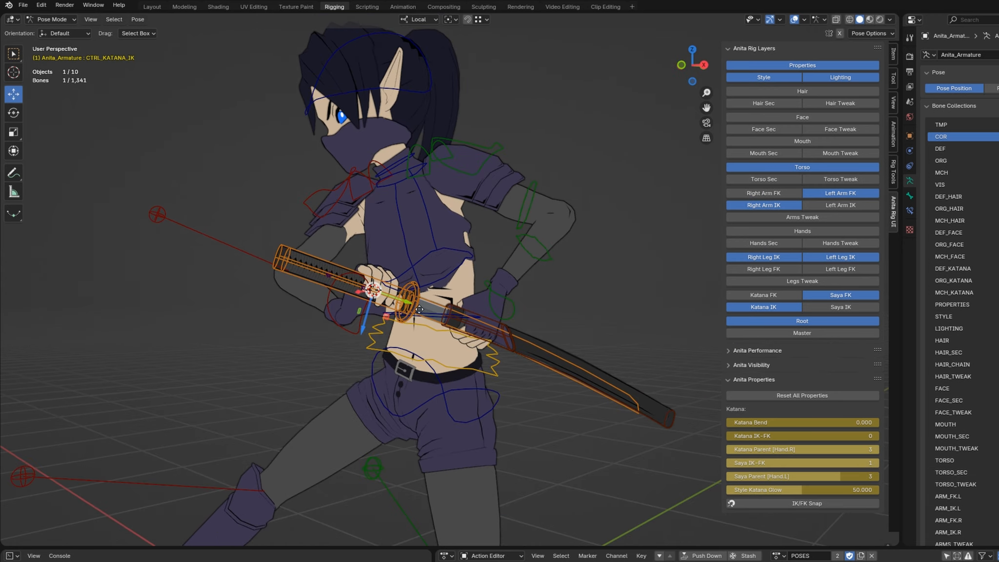
- Try moving and rotating the katana IK control while the right hand is parented to it
key(g)
right_click(457, 389)
middle_drag(457, 389, 387, 295)
drag(371, 291, 273, 263)
key(r)
right_click(290, 336)
middle_drag(289, 335, 438, 356)
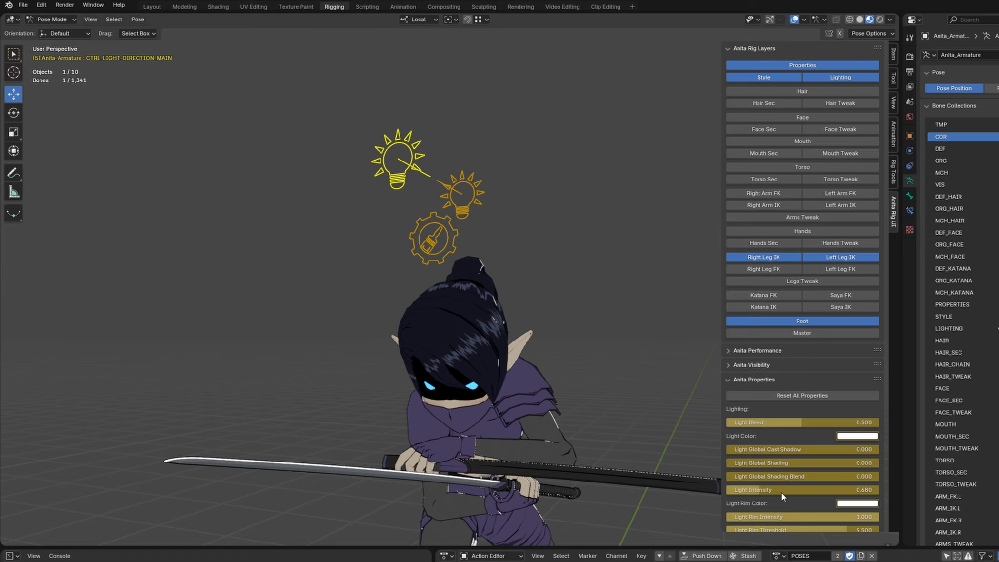
- Split the 3D viewport into two side-by-side views and look through the camera in one of them
drag(897, 543, 673, 533)
key(KP_0)
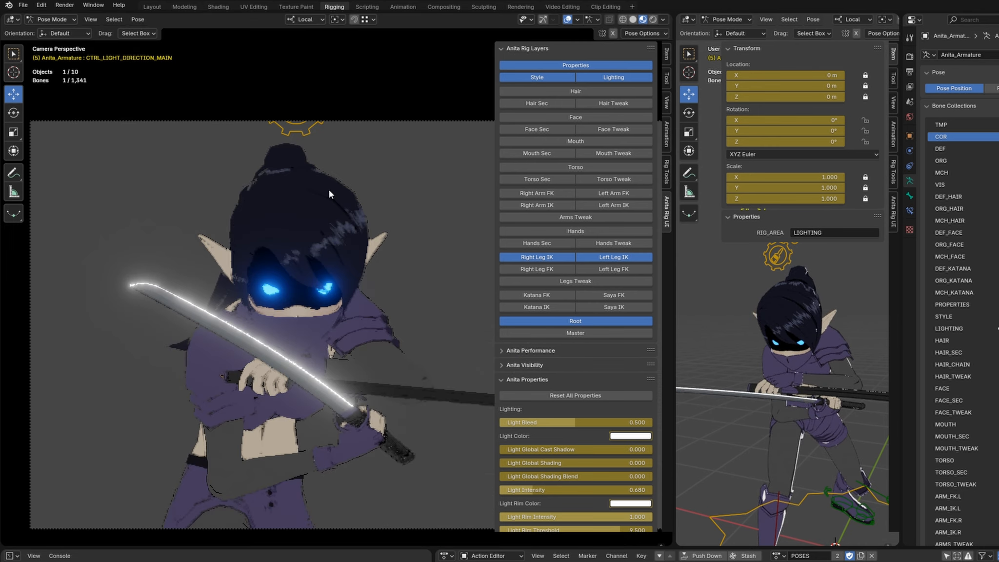
scroll(329, 190, down, 1)
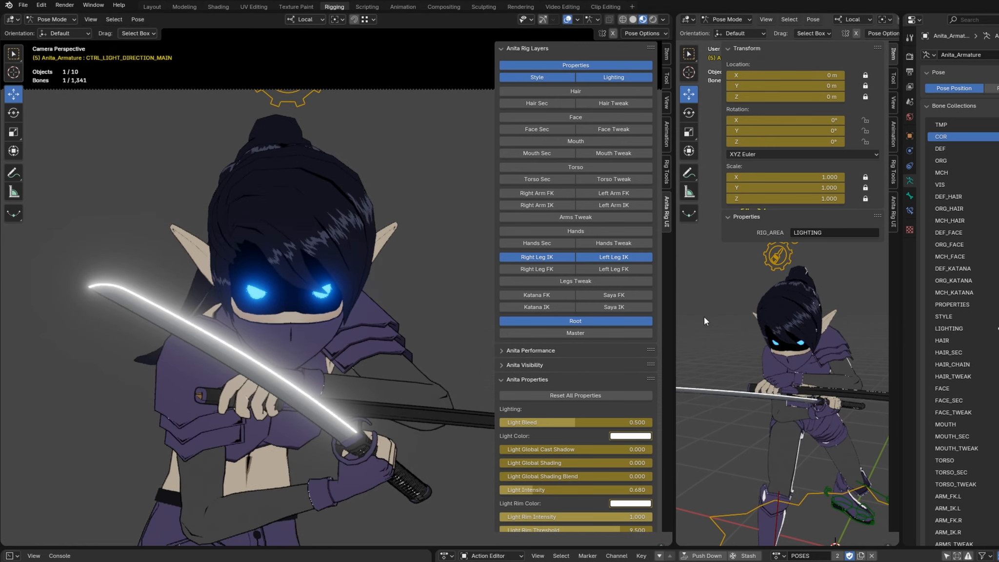
- Hide the sidebars in both 3D views and resize them to about equal width, with the light controls in view
key(n)
click(728, 302)
key(n)
middle_drag(728, 302, 767, 259)
click(767, 257)
drag(675, 263, 464, 260)
middle_drag(646, 260, 692, 276)
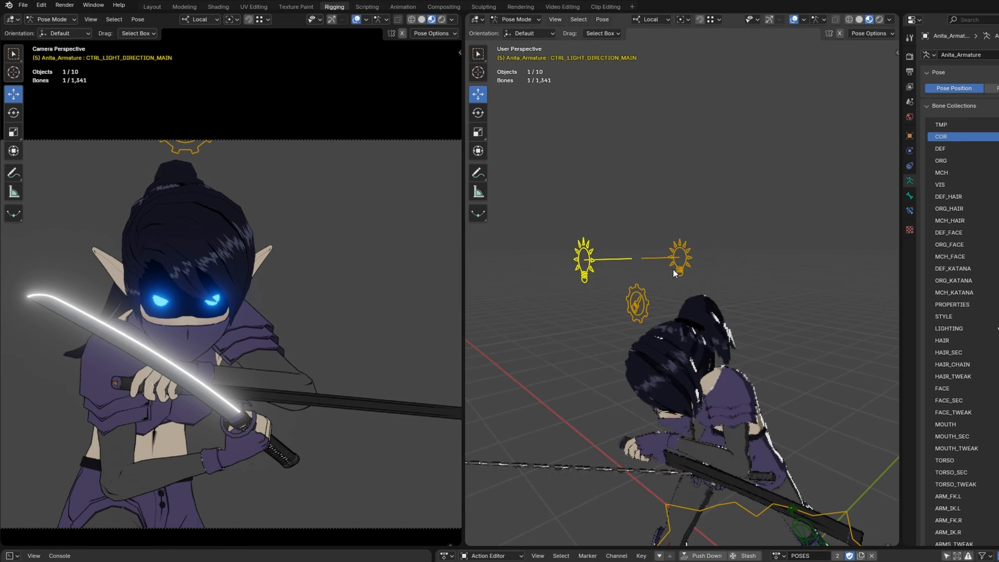
- Rotate the rim light direction control about 123° in the right orthographic view
click(679, 263)
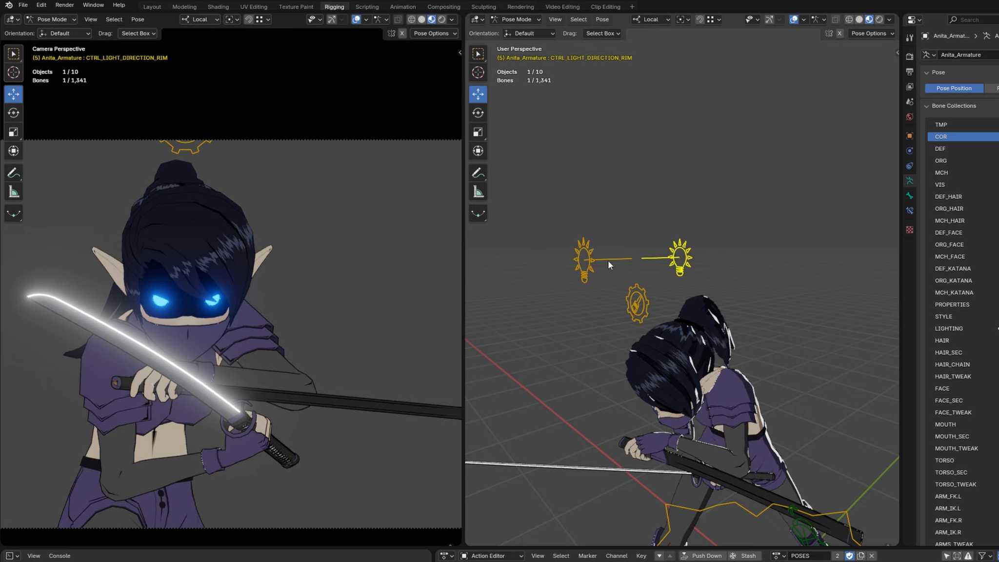
scroll(283, 274, up, 1)
shift+middle_drag(187, 292, 274, 213)
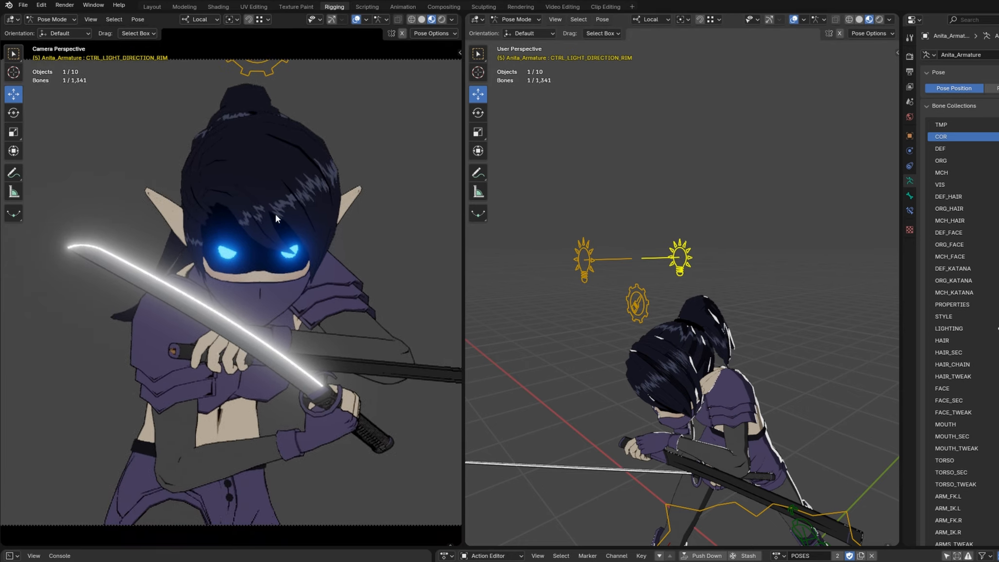
scroll(271, 221, down, 1)
middle_drag(699, 263, 739, 247)
key(KP_5)
key(KP_3)
key(r)
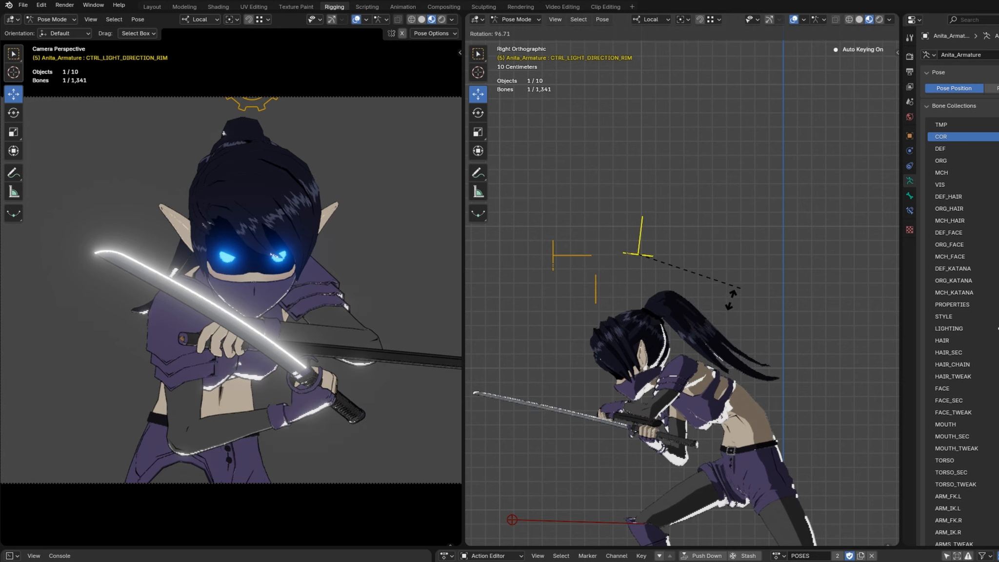
click(710, 327)
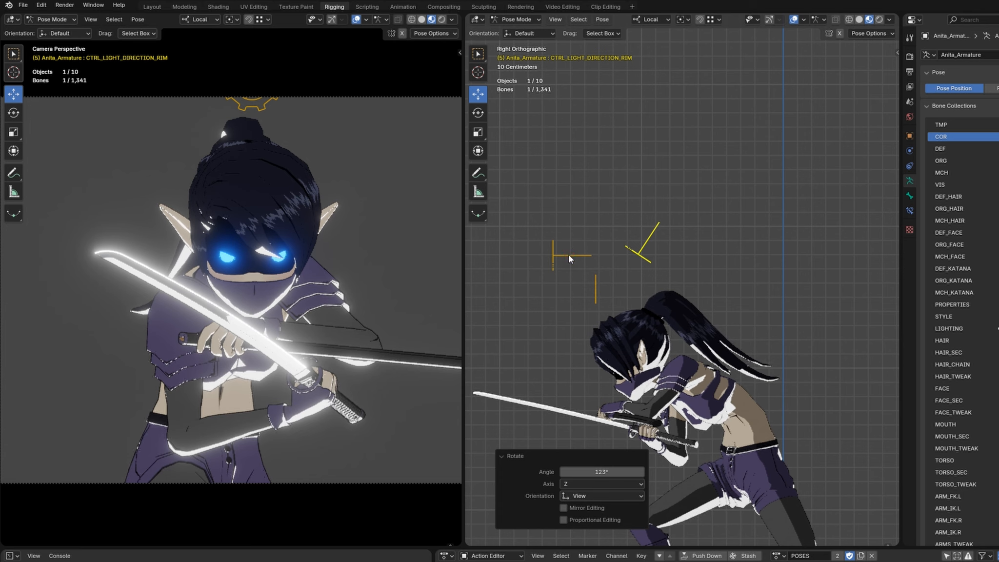
- Rotate the main light direction control about -54.7° in the right orthographic view
click(573, 243)
key(r)
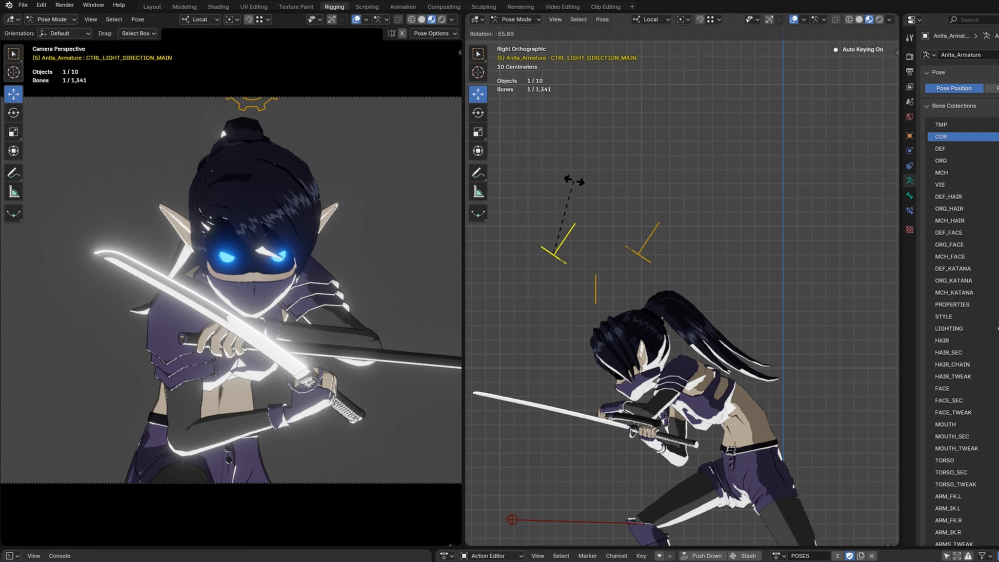
click(575, 184)
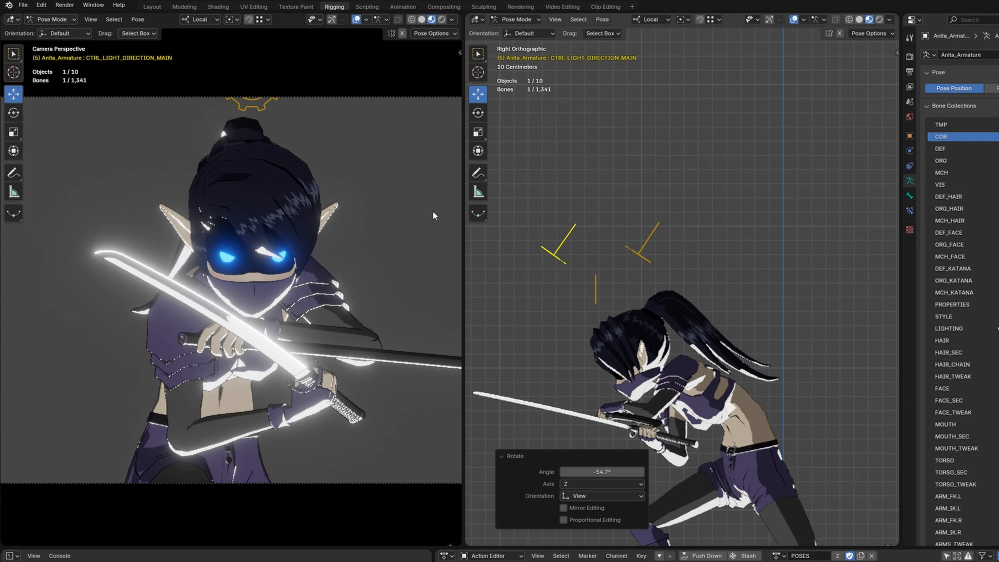
- Select the rim light direction control and set its Light Rim Color to red in the rig properties
click(640, 257)
key(n)
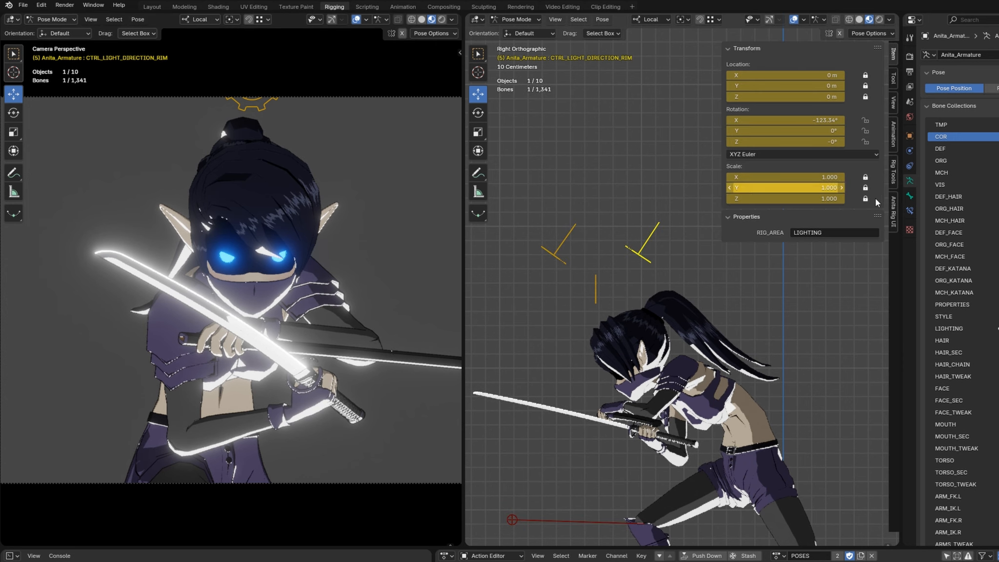
click(893, 207)
scroll(780, 371, down, 2)
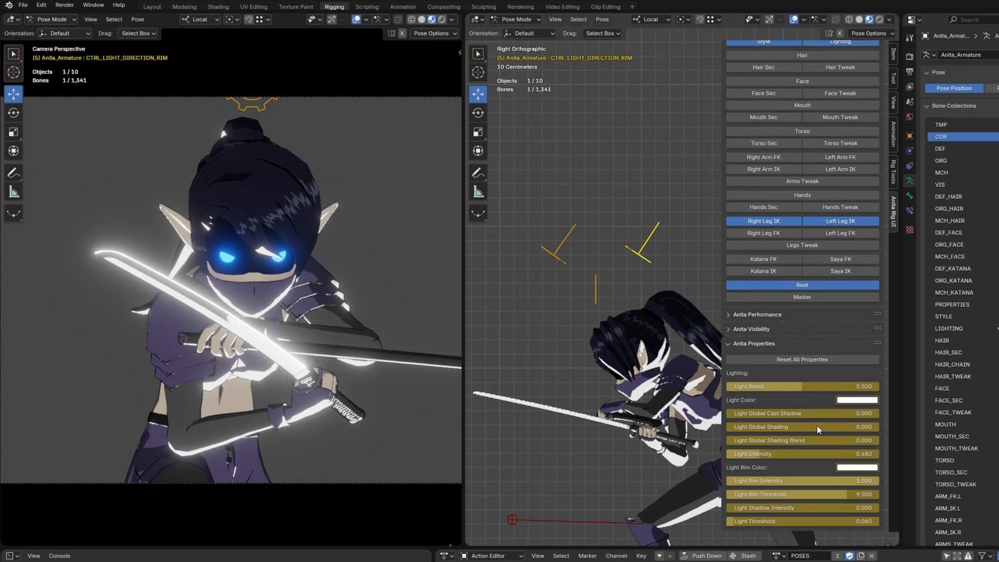
click(854, 468)
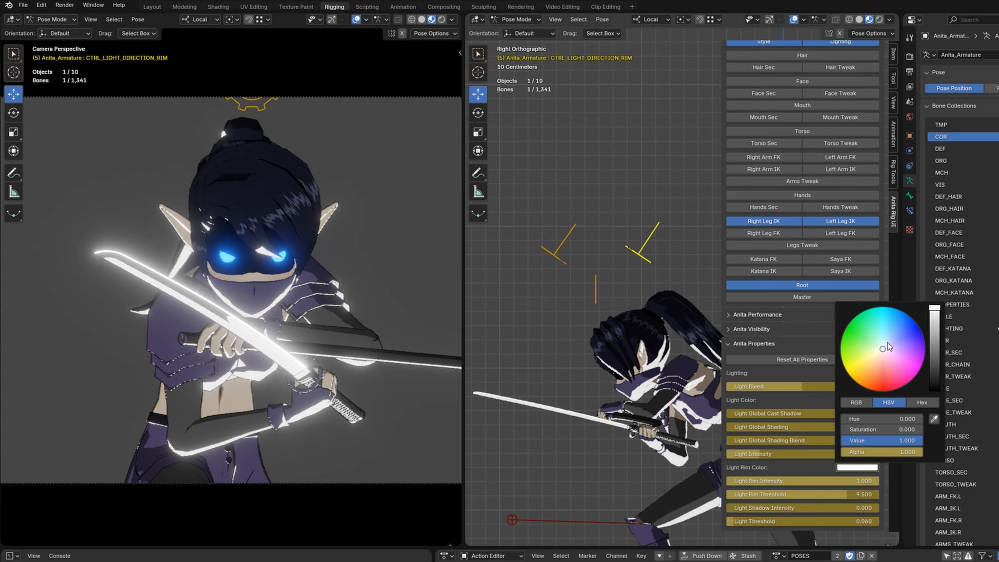
drag(889, 335, 885, 391)
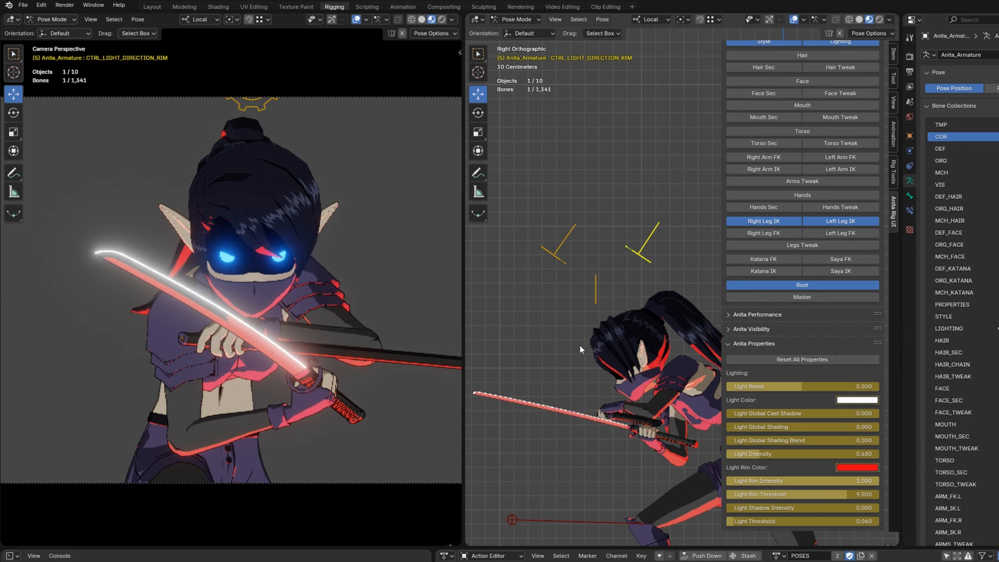
- Show the Face layer, select the left eyeris control and set Style Eyeris Color to red
scroll(585, 342, up, 2)
middle_drag(605, 357, 645, 352)
shift+middle_drag(645, 352, 653, 190)
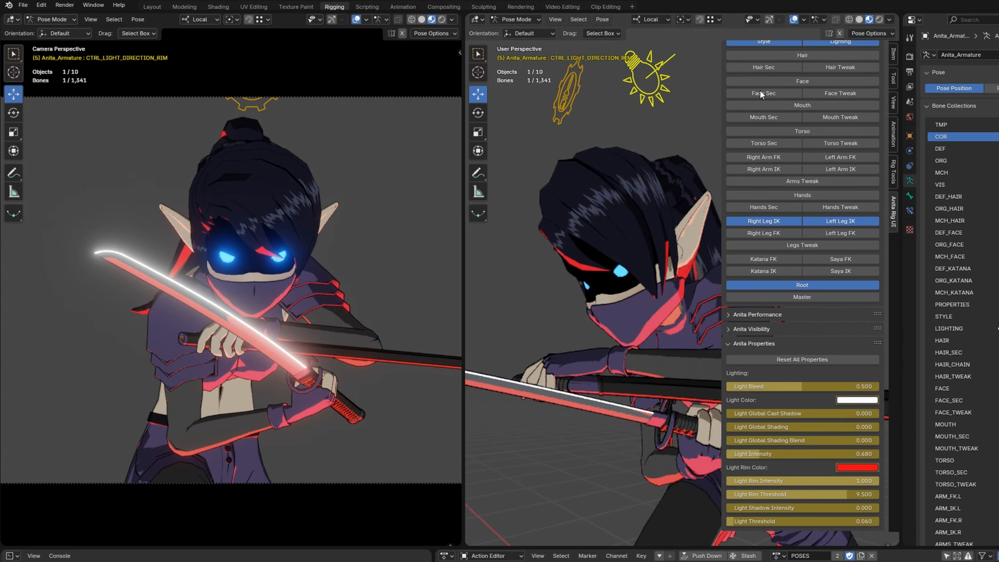
scroll(836, 128, up, 2)
click(799, 118)
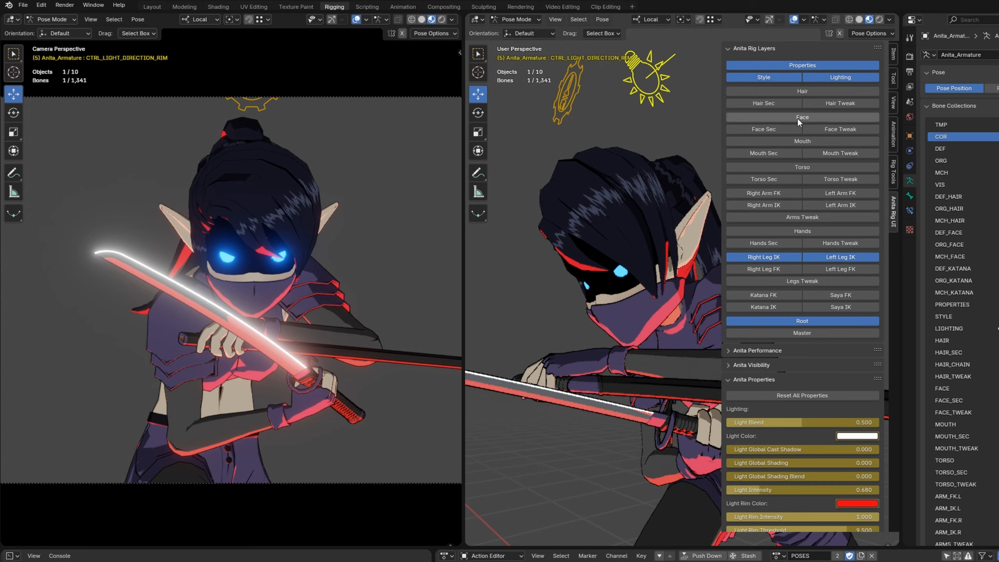
click(631, 272)
scroll(829, 434, down, 2)
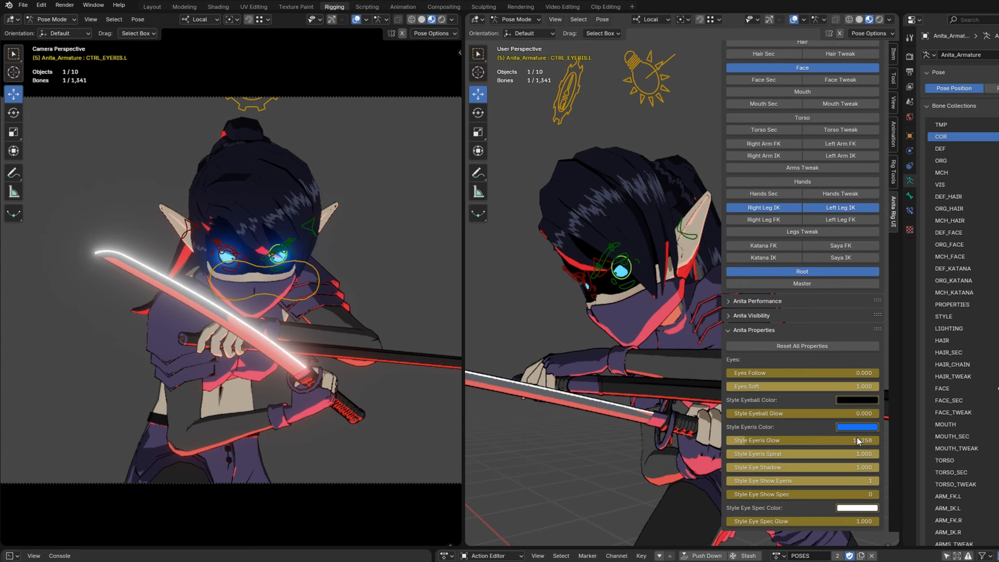
click(856, 427)
click(879, 349)
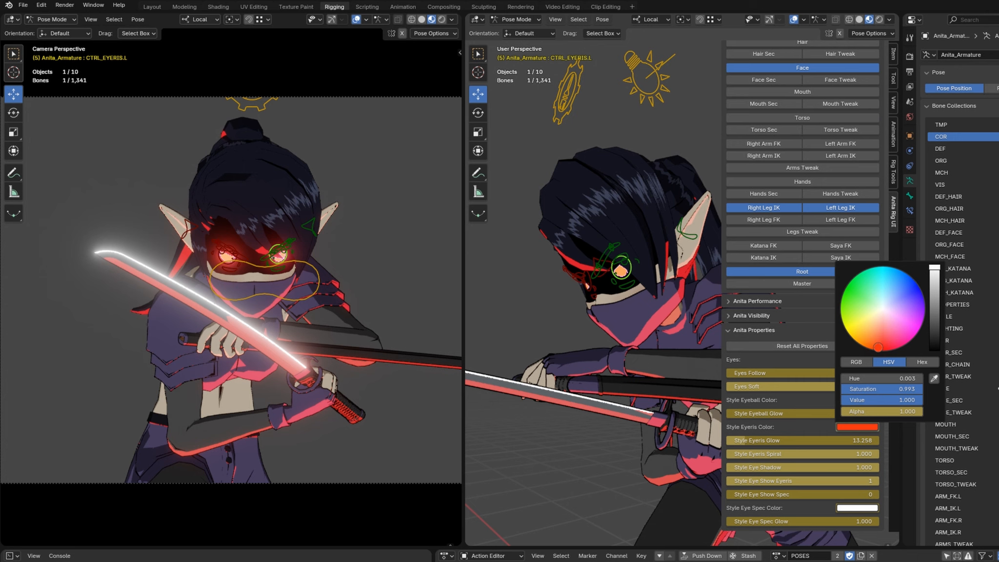
- Hide the overlays in the camera view and set the main light direction control's Light Color to blue
click(358, 20)
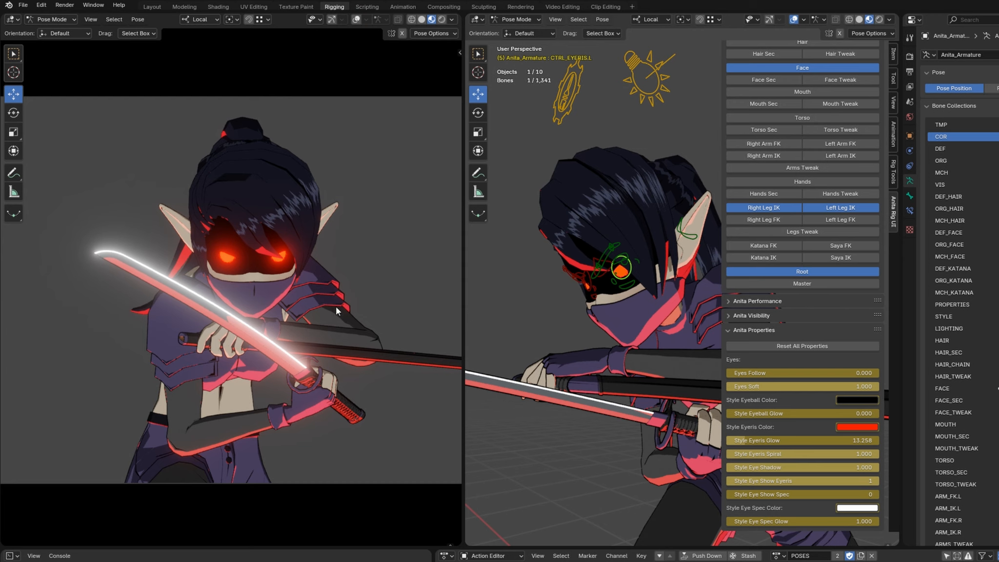
scroll(621, 267, down, 4)
middle_drag(579, 97, 615, 109)
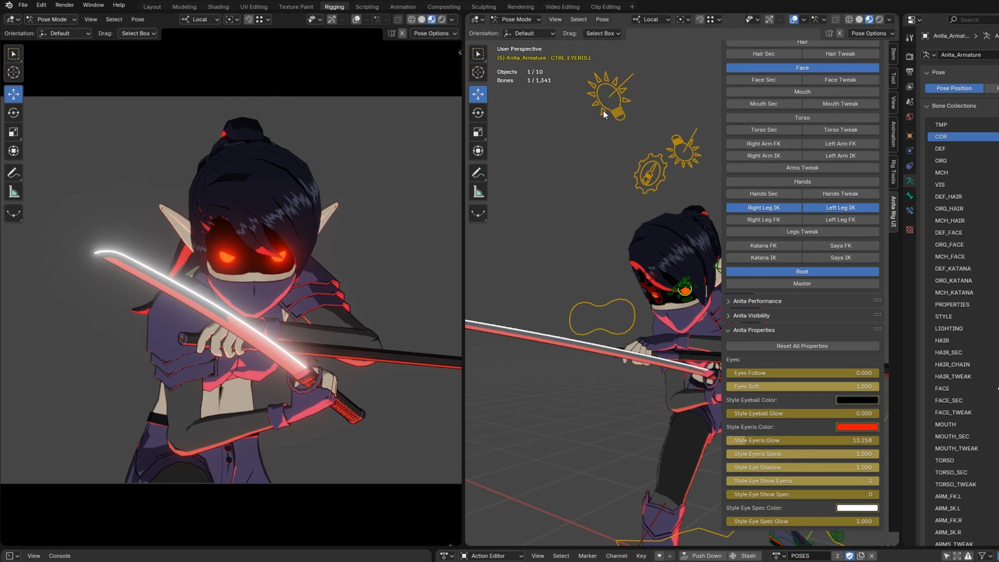
click(603, 114)
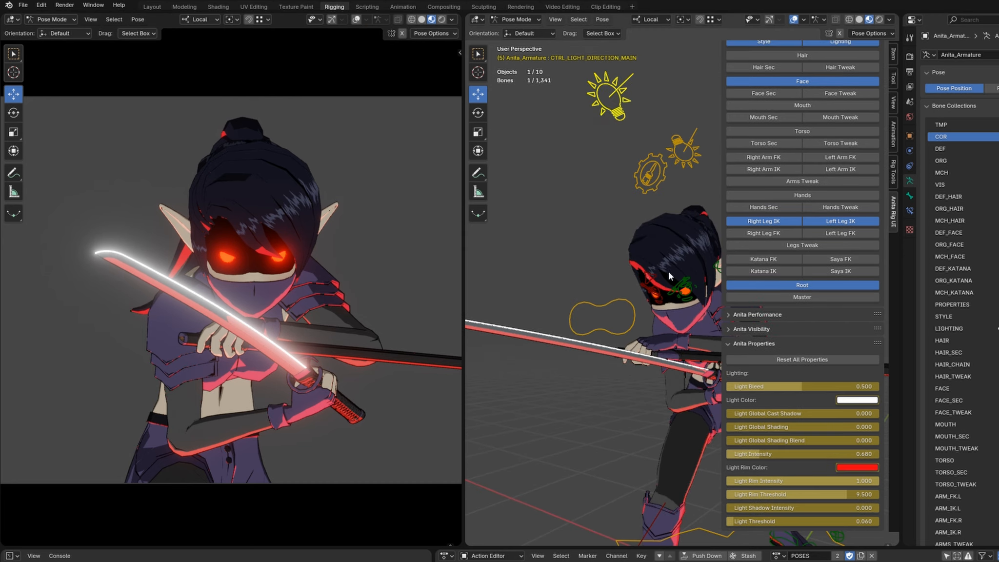
click(851, 402)
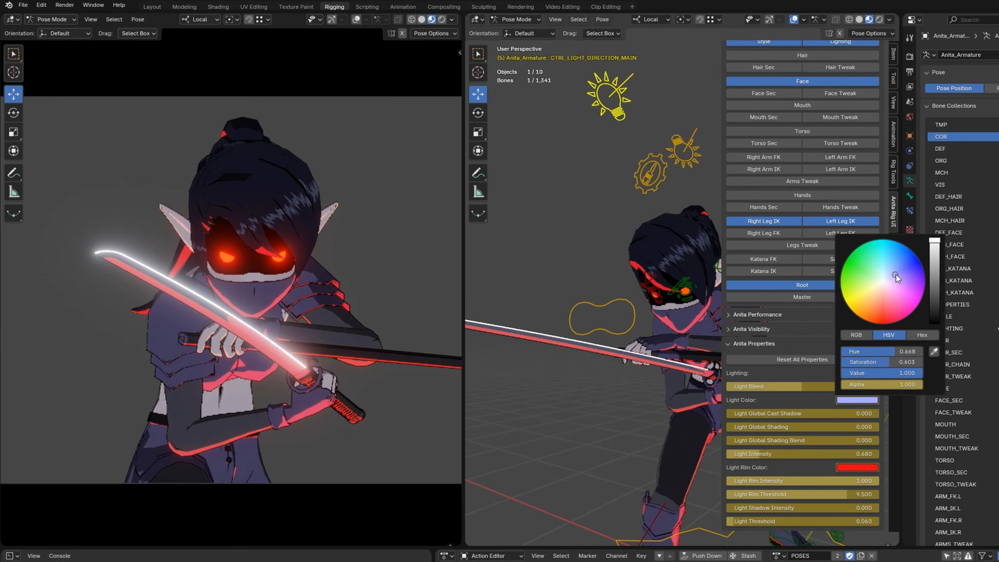
mouse_move(897, 276)
mouse_down()
mouse_move(900, 251)
mouse_move(911, 253)
mouse_up()
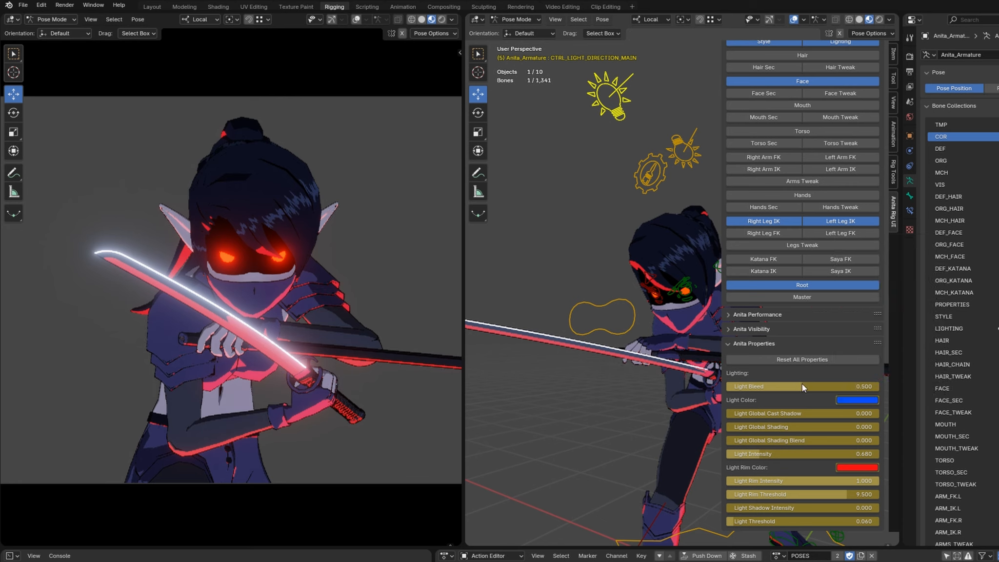
- Lower the Light Bleed value and open the Light Color for editing
drag(805, 386, 758, 386)
click(857, 399)
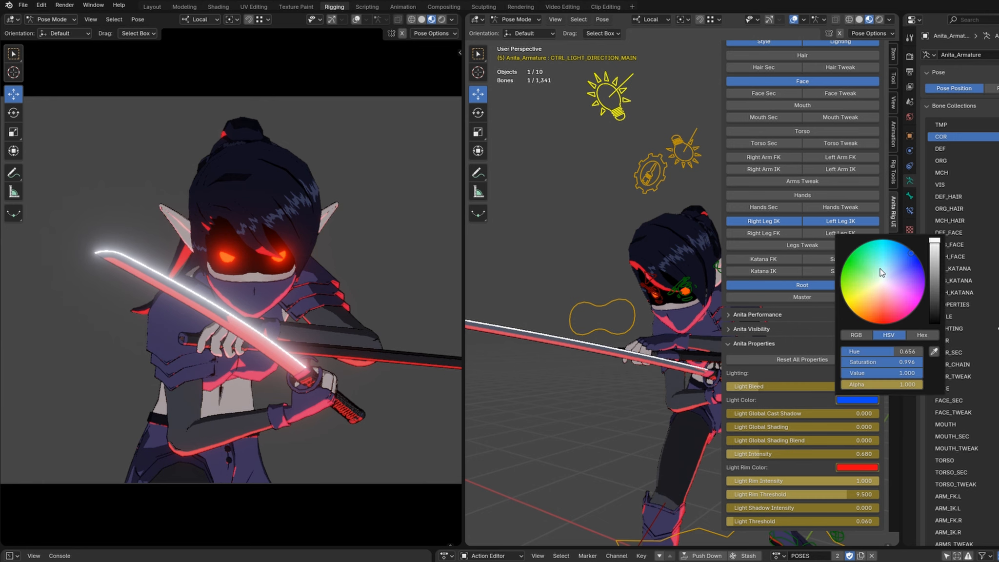